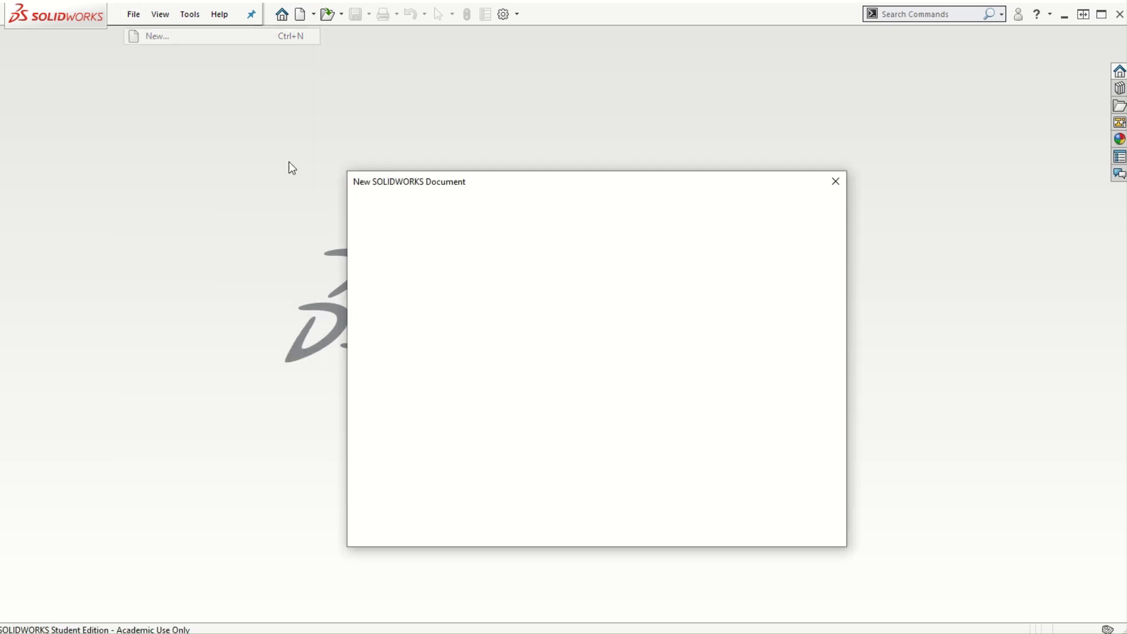
Step: Create a new part document and start a sketch on the Front Plane
left_click(663, 520)
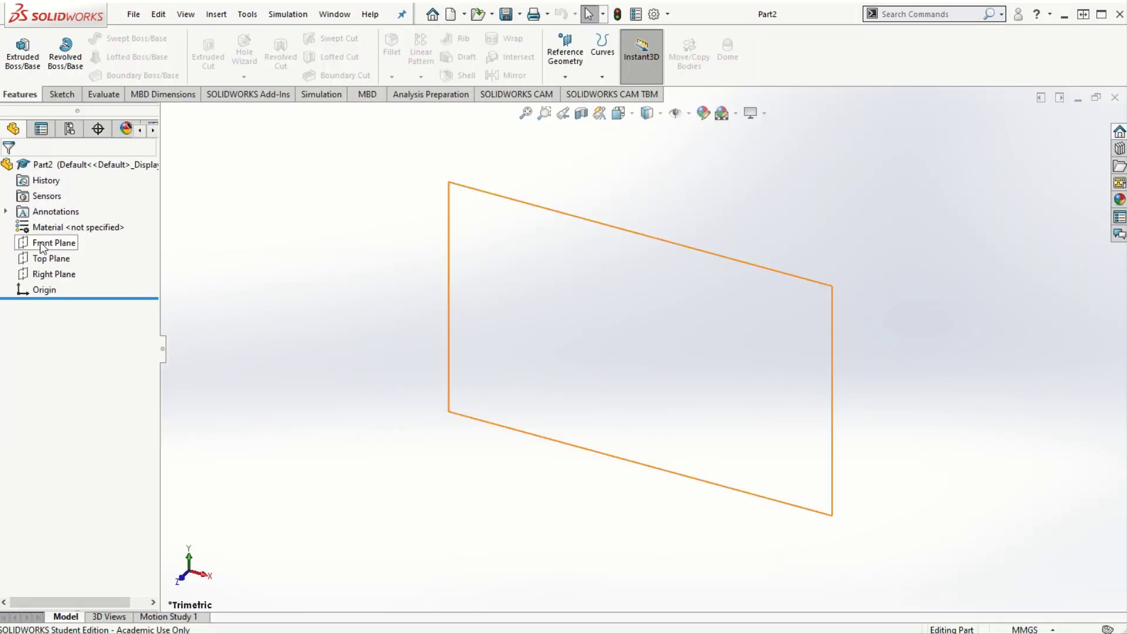
left_click(41, 246)
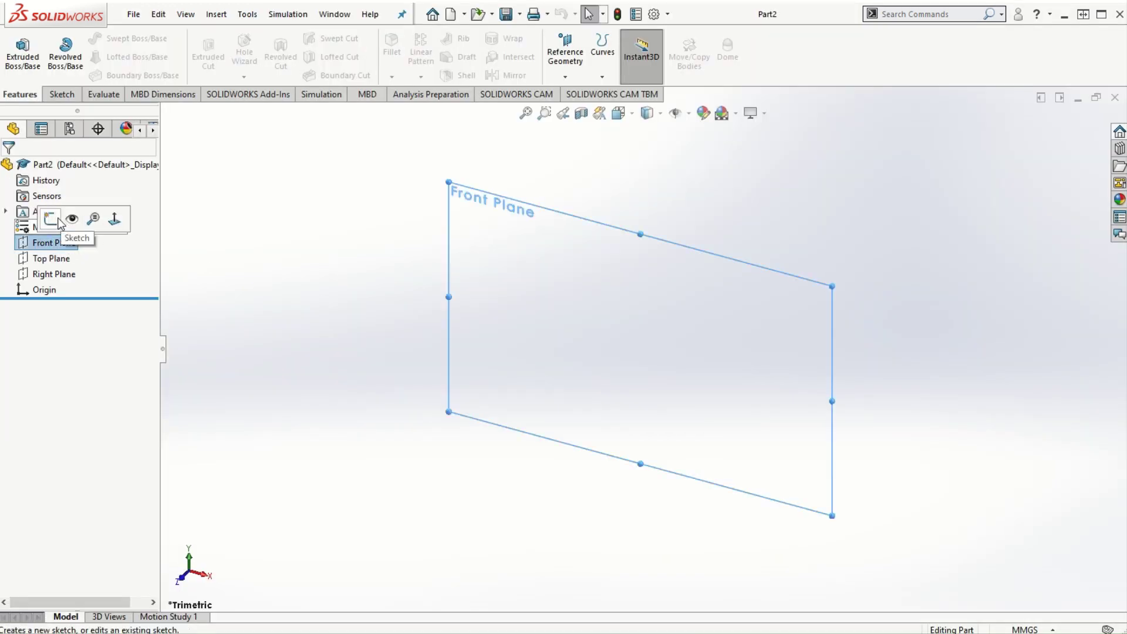
left_click(59, 224)
Step: Sketch a center rectangle about 182 mm wide and 97 mm high, centred on the origin
left_click(91, 57)
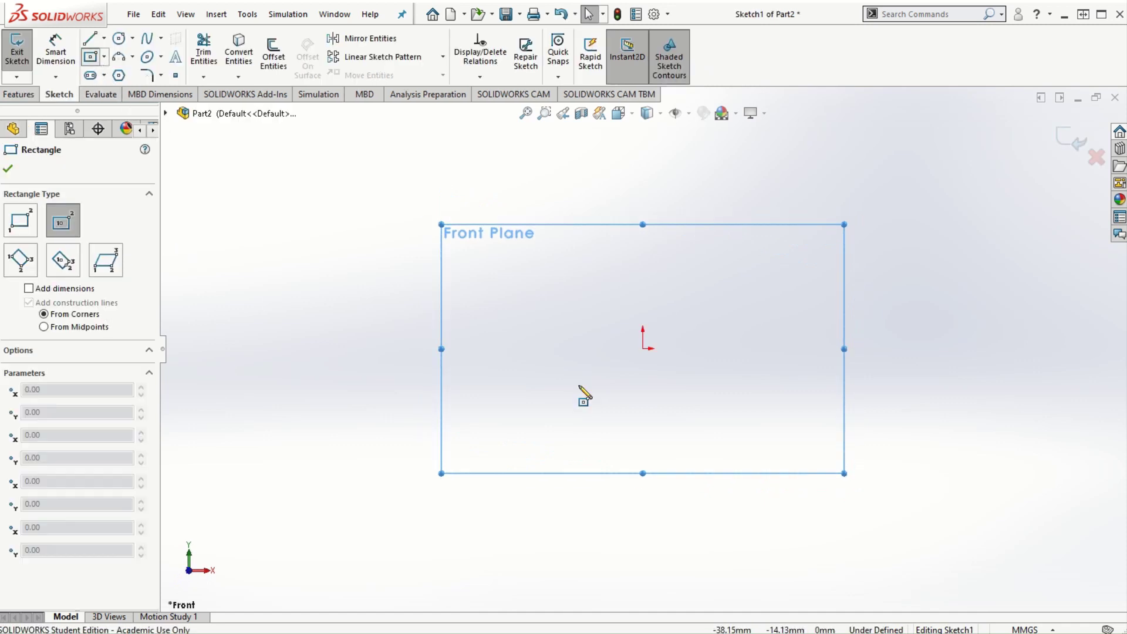
left_click(643, 349)
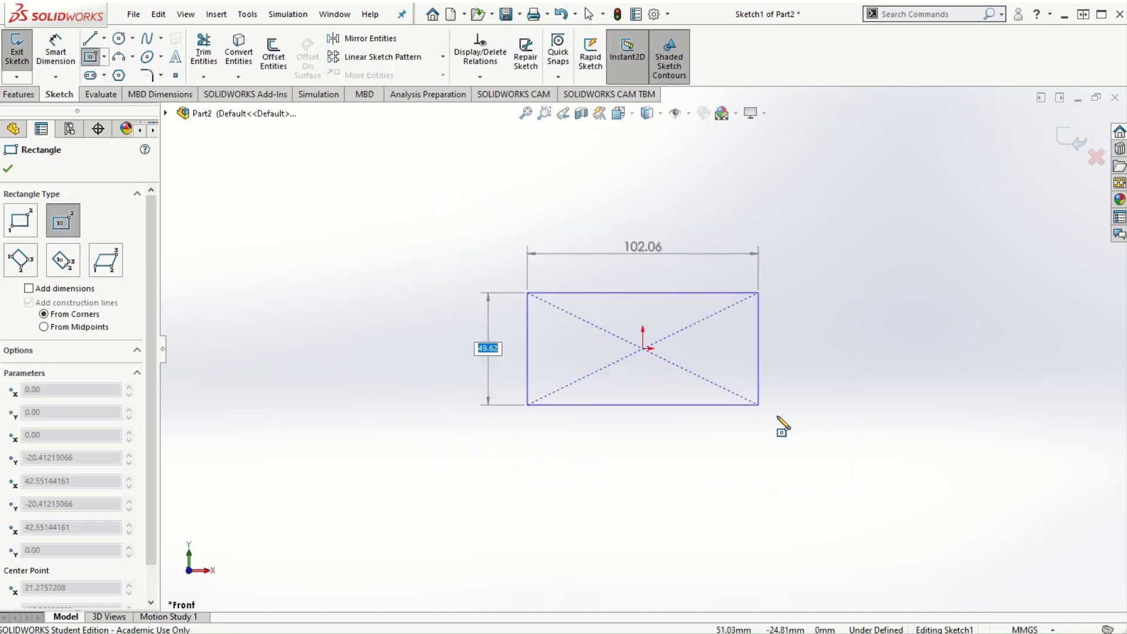
left_click(844, 459)
left_click(844, 459)
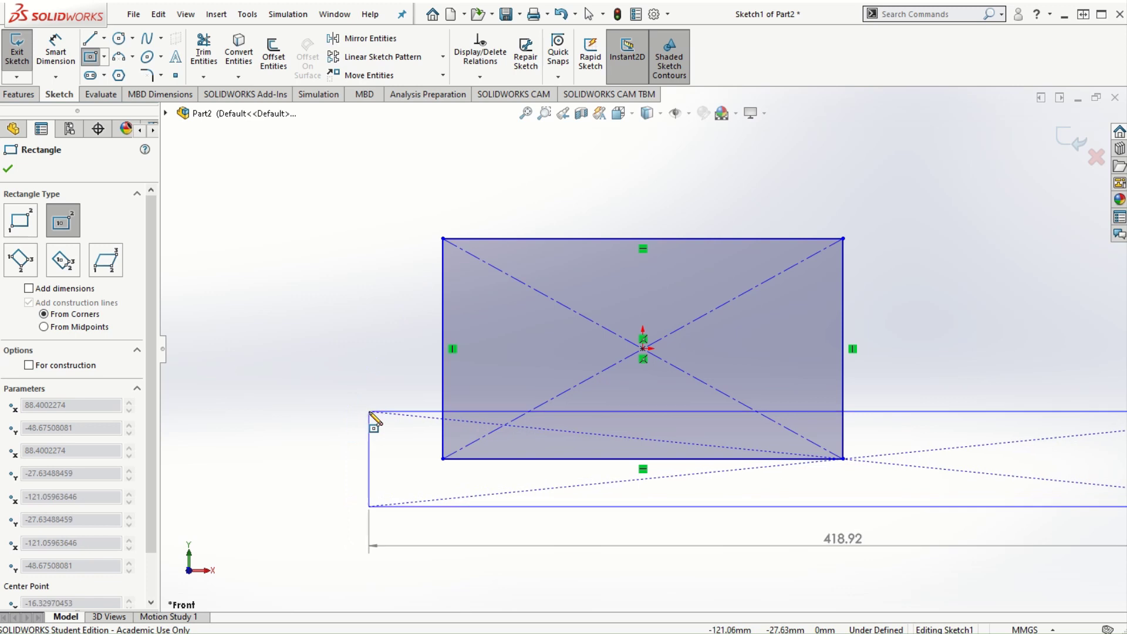
key("Escape")
Step: Dimension the rectangle's vertical side to 100 mm
right_click_drag(367, 418, 371, 325)
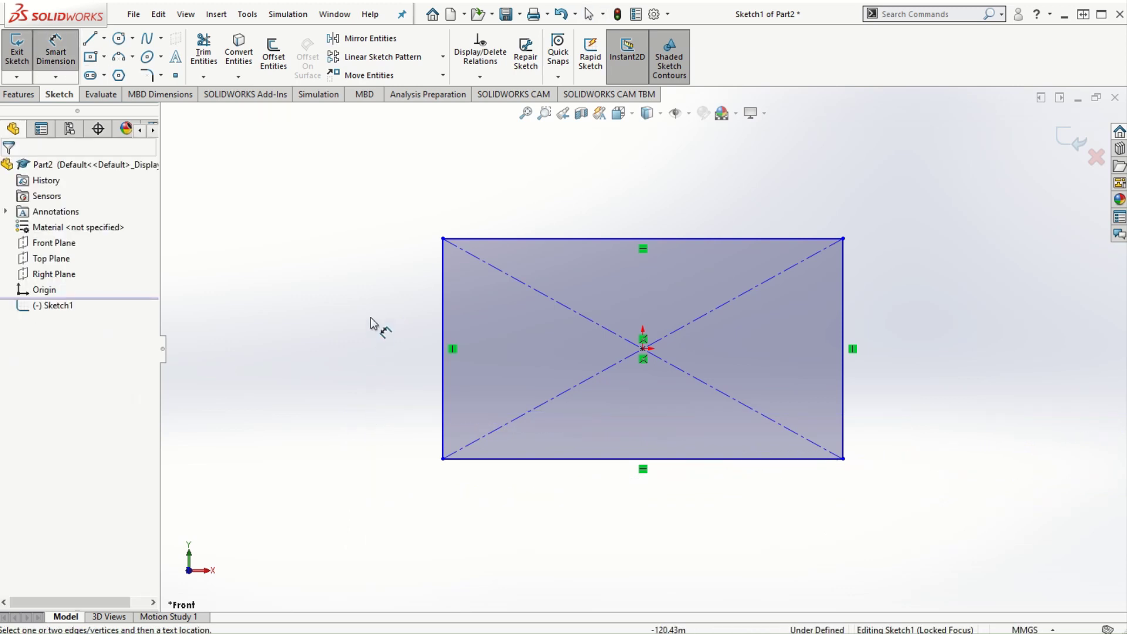
left_click(444, 329)
left_click(417, 343)
type("100")
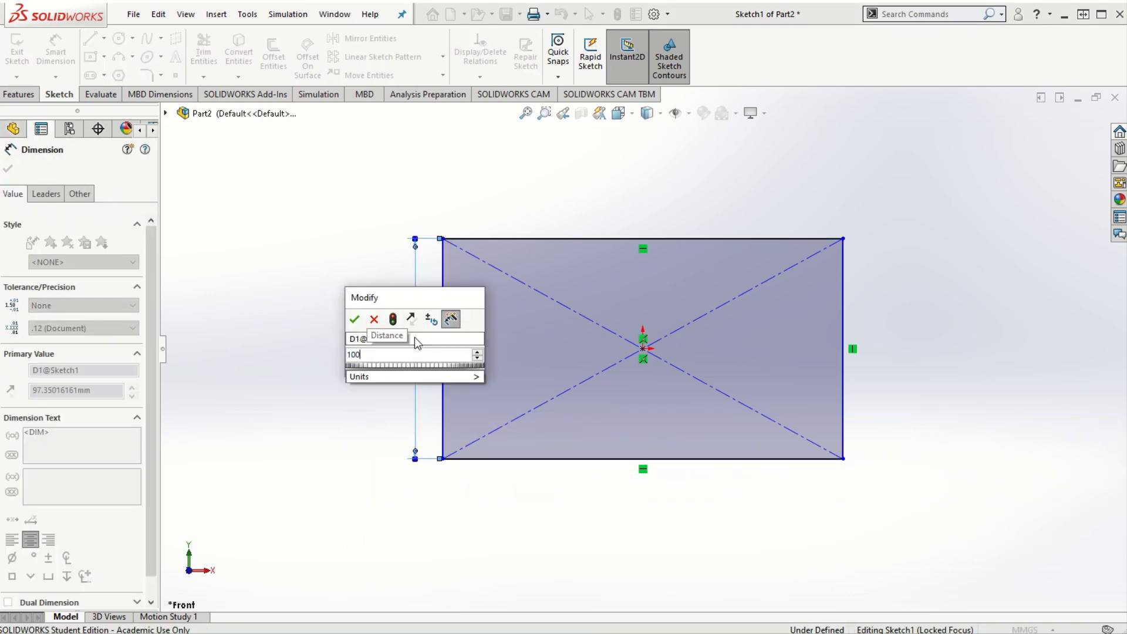
key("Return")
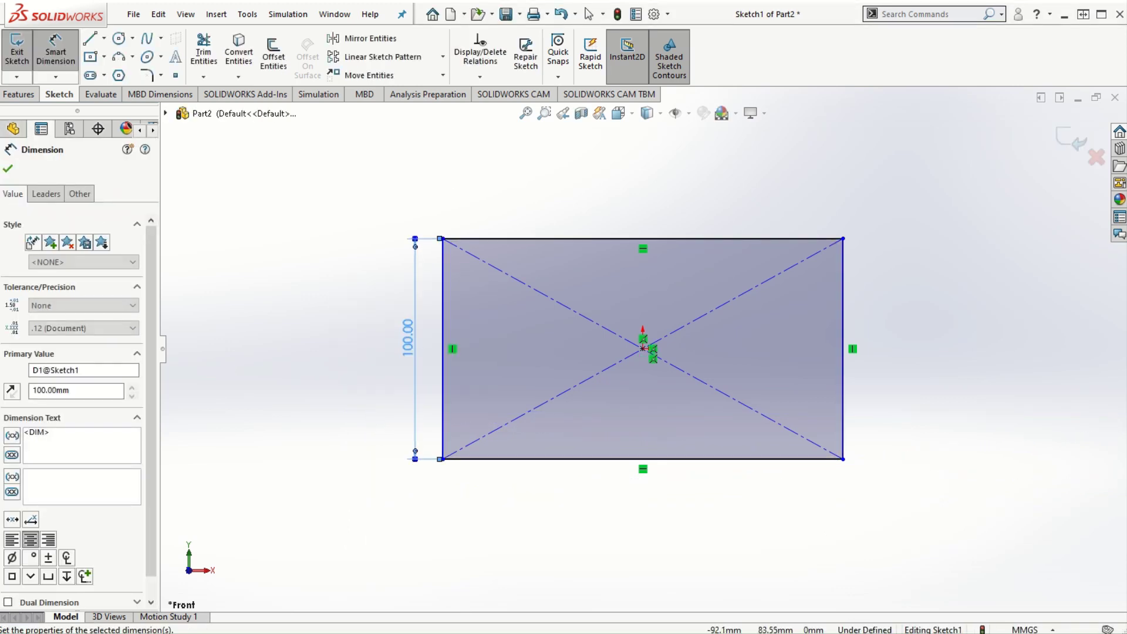
Step: Dimension the rectangle's horizontal side to 200 mm and exit the sketch
left_click(626, 238)
left_click(634, 212)
type("200")
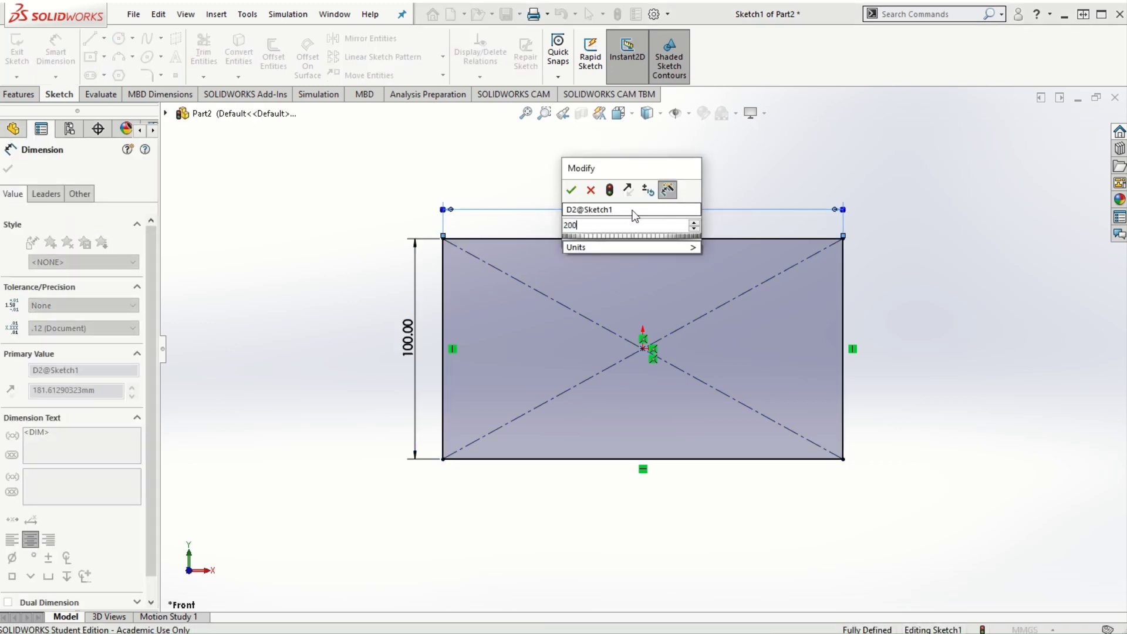
key("Return")
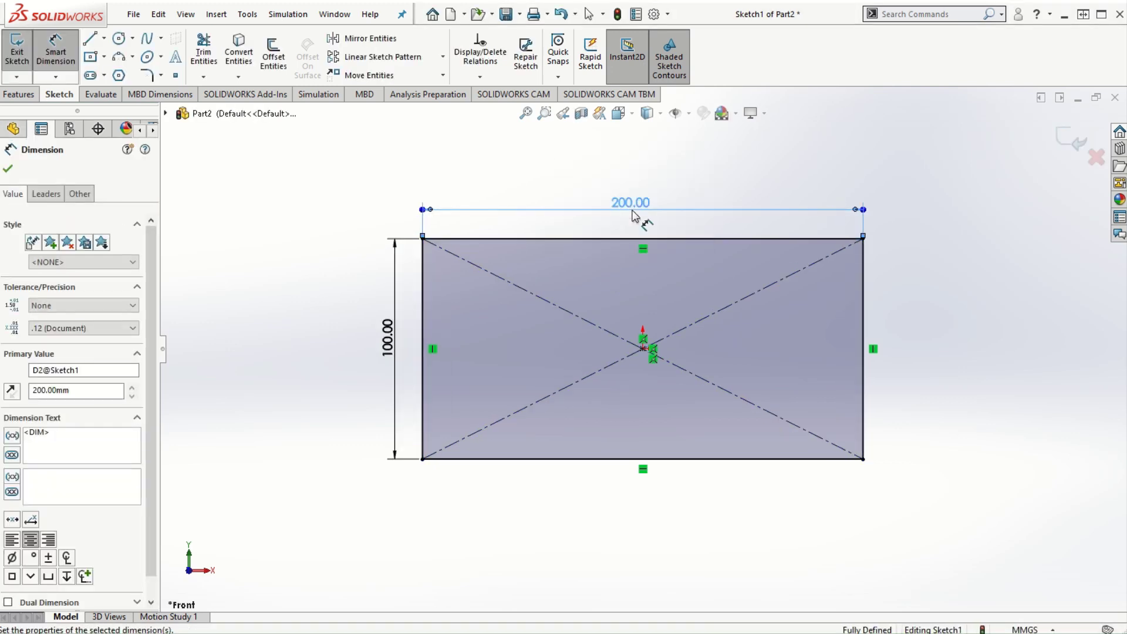
left_click(11, 169)
scroll(959, 297, "up", 2)
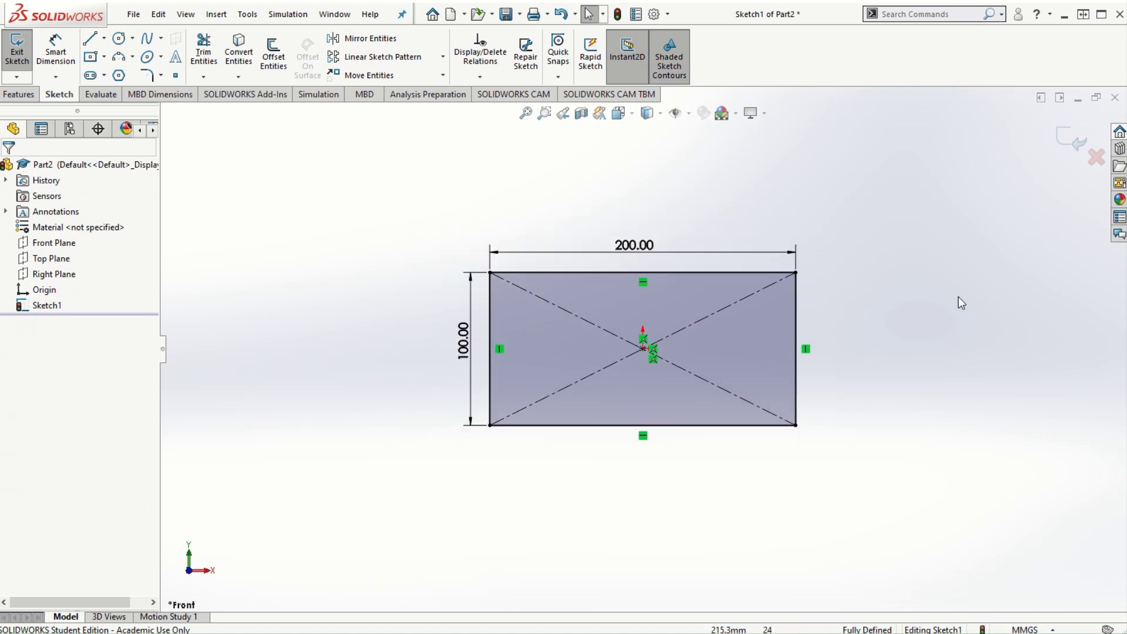
scroll(702, 188, "down", 2)
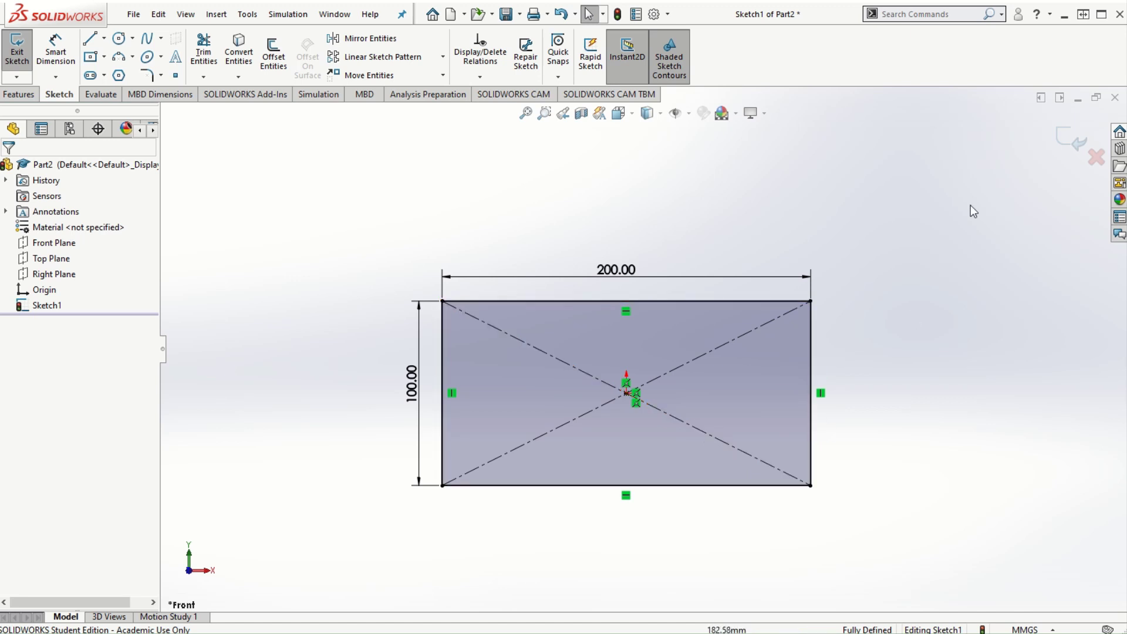
left_click(1070, 146)
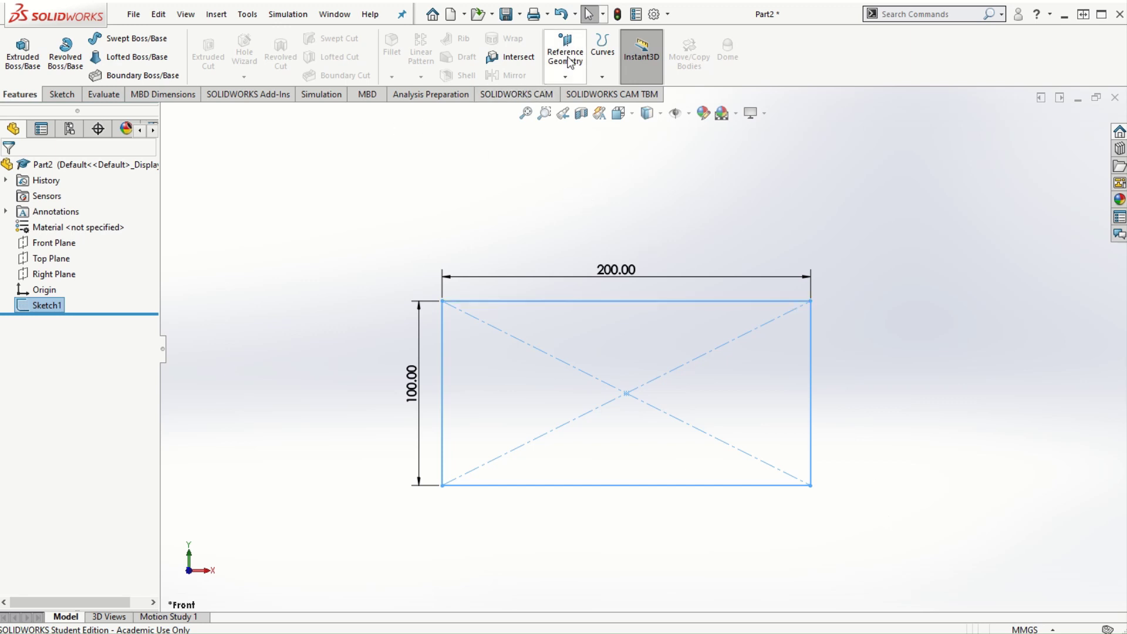
Step: Create a reference plane parallel to the Front Plane at an offset of 200 mm
left_click(566, 77)
left_click(575, 95)
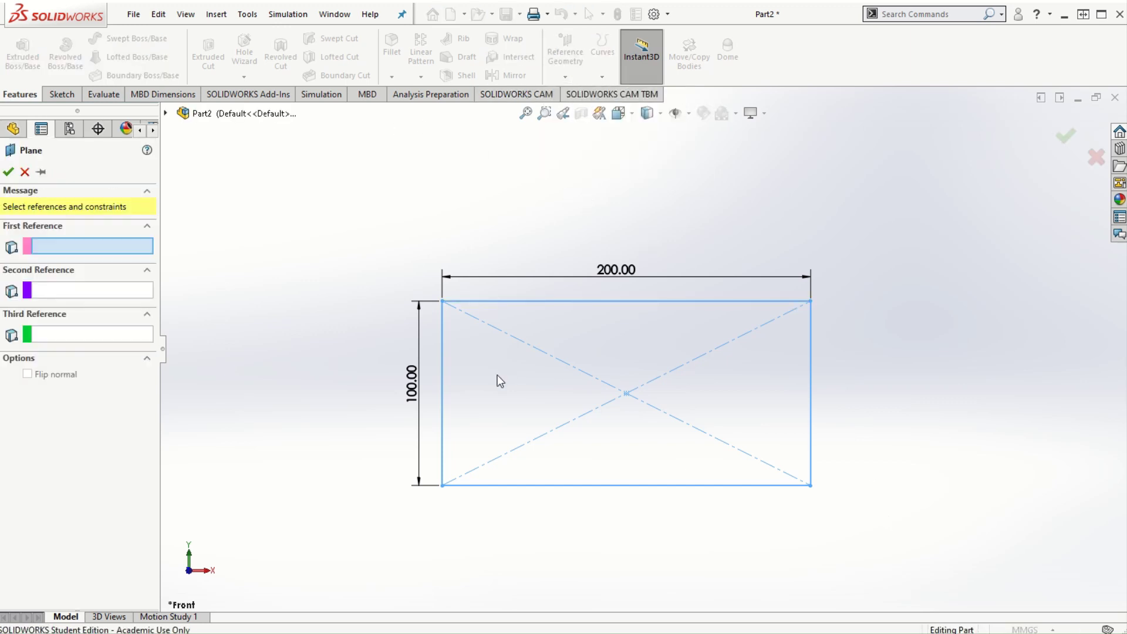
left_click(183, 113)
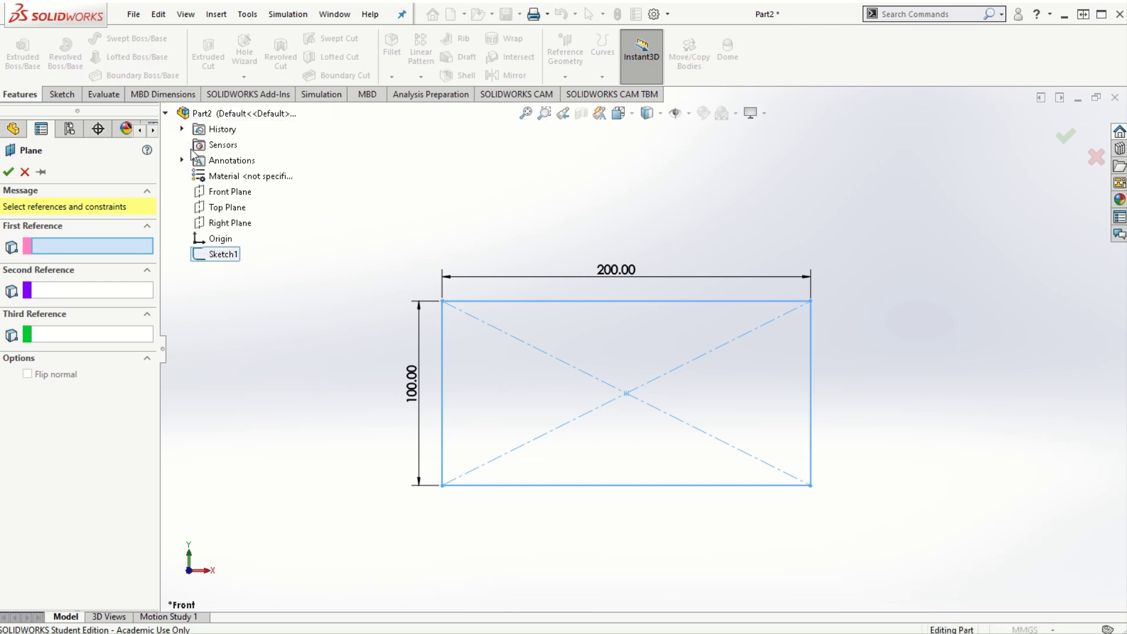
left_click(213, 192)
mouse_move(422, 531)
middle_mouse_down()
mouse_move(390, 333)
mouse_move(350, 377)
middle_mouse_up()
double_click(113, 352)
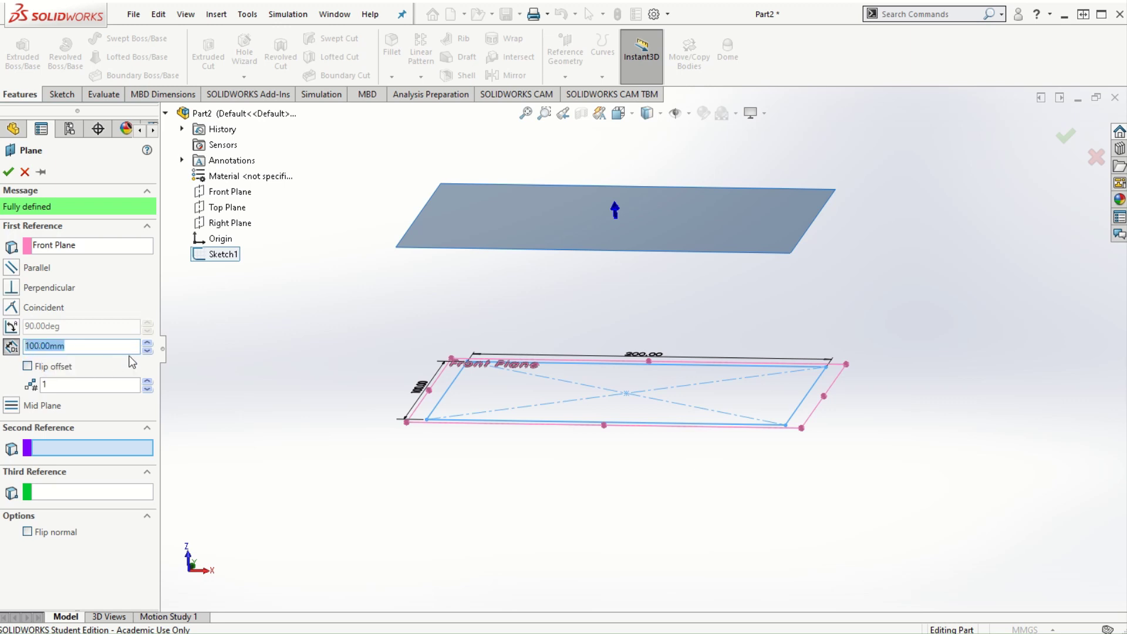
type("200")
key("Return")
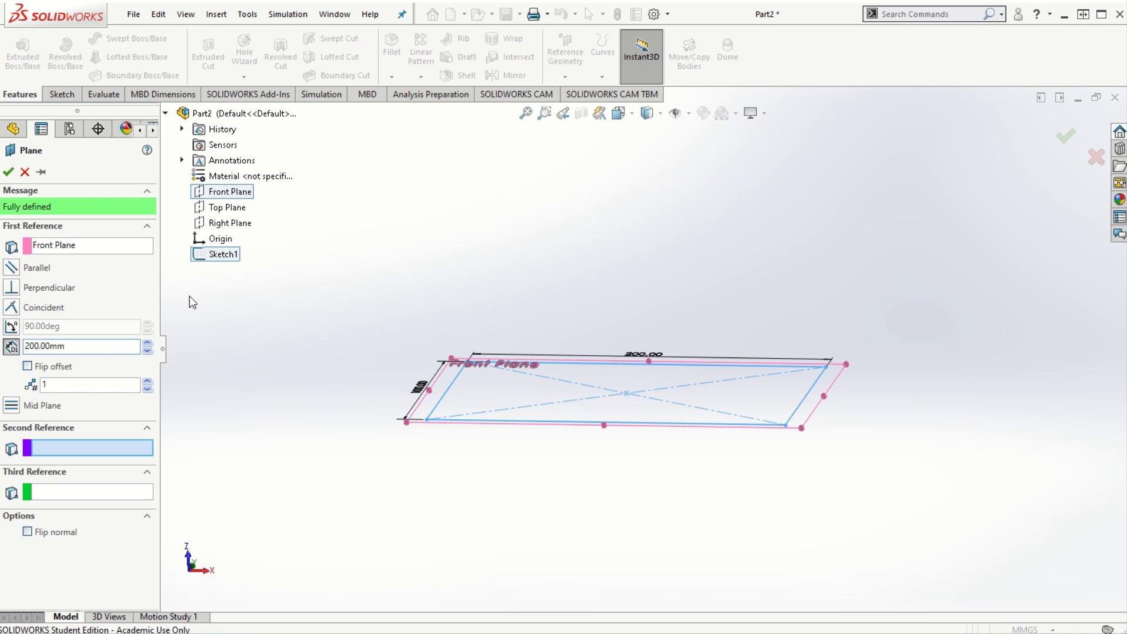
key("f")
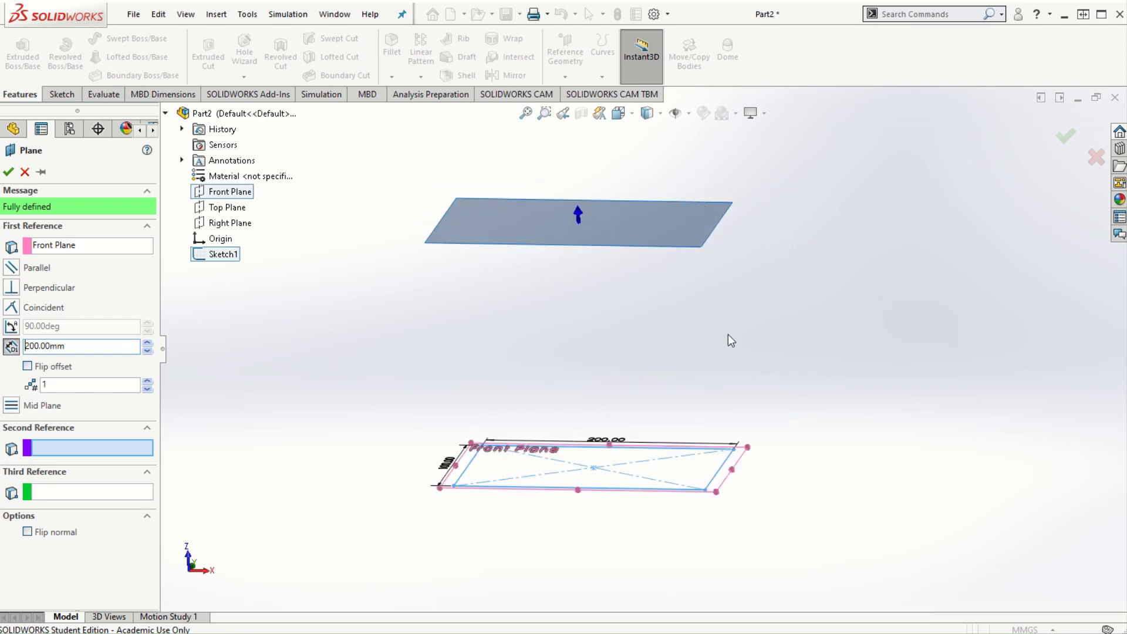
left_click(9, 172)
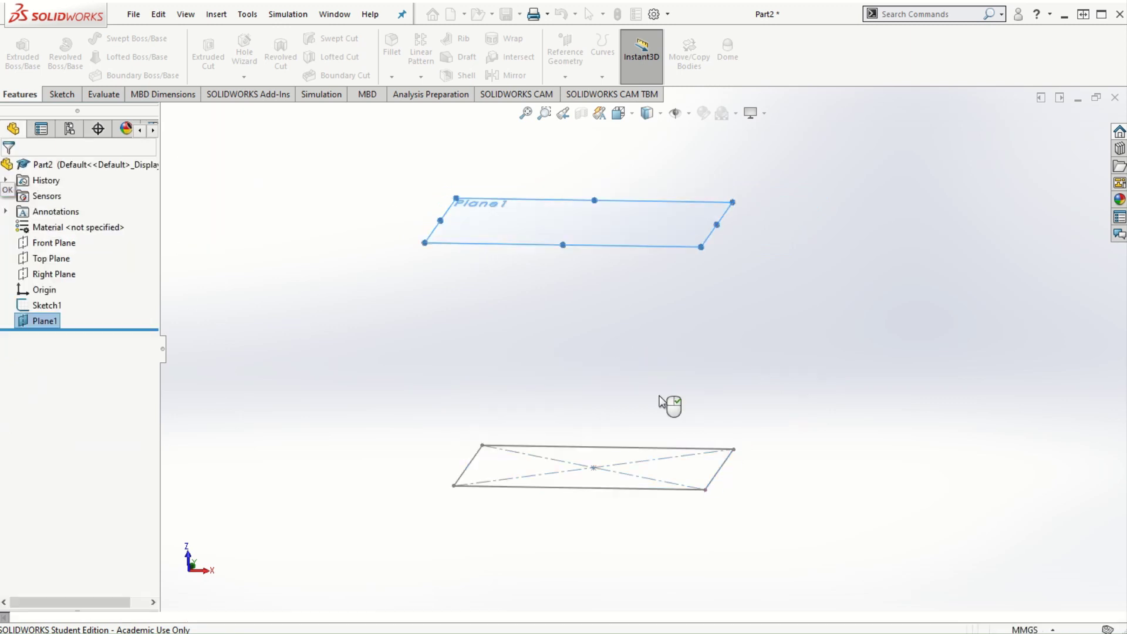
Step: Start a sketch on the offset plane and draw a circle about 66 mm in diameter centred on the origin
mouse_move(699, 350)
middle_mouse_down()
mouse_move(823, 326)
mouse_move(795, 337)
middle_mouse_up()
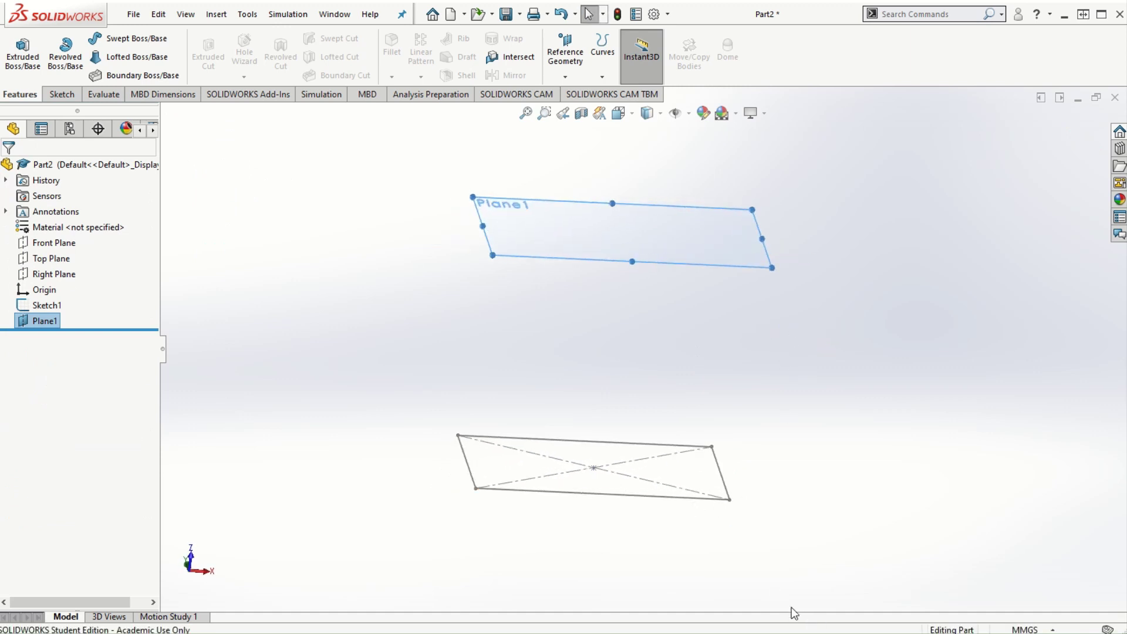
left_click(498, 209)
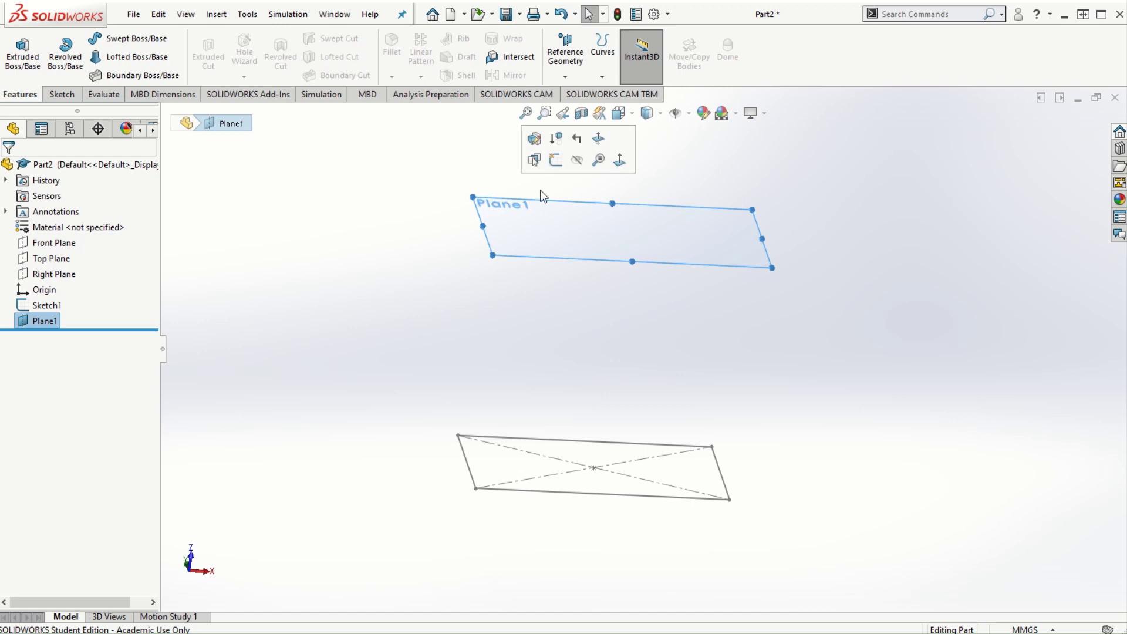
left_click(559, 160)
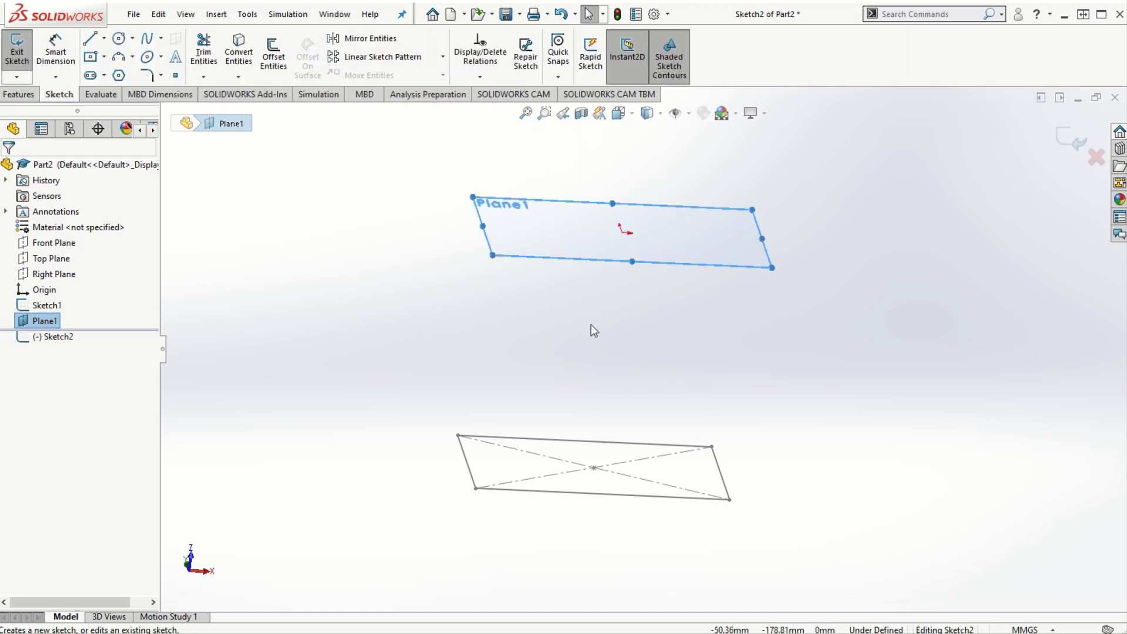
left_click(154, 57)
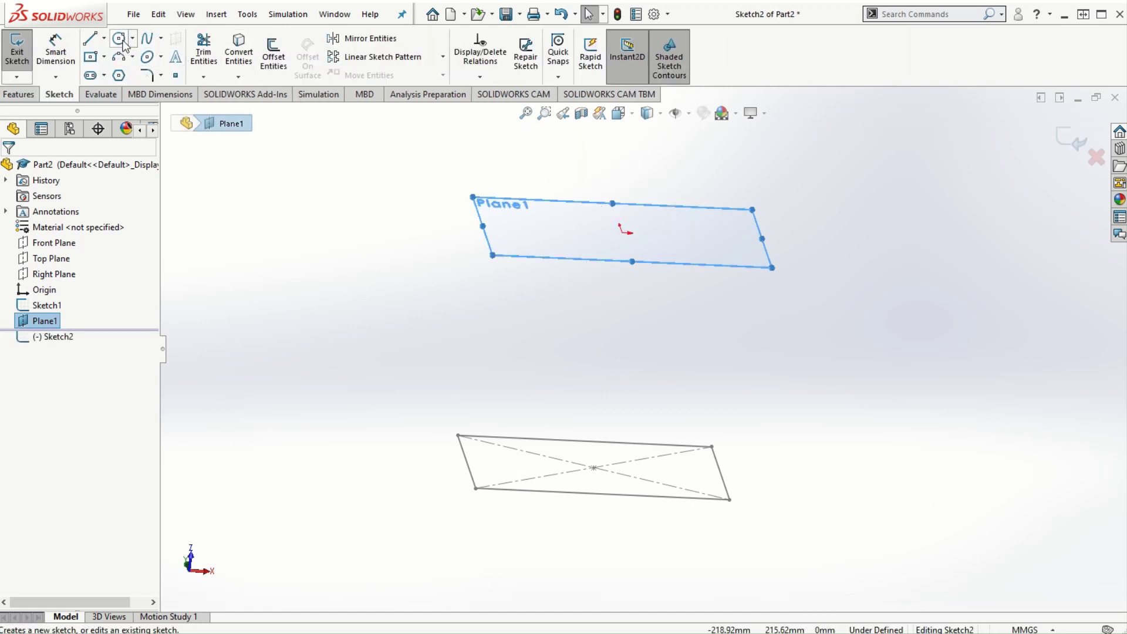
left_click(622, 233)
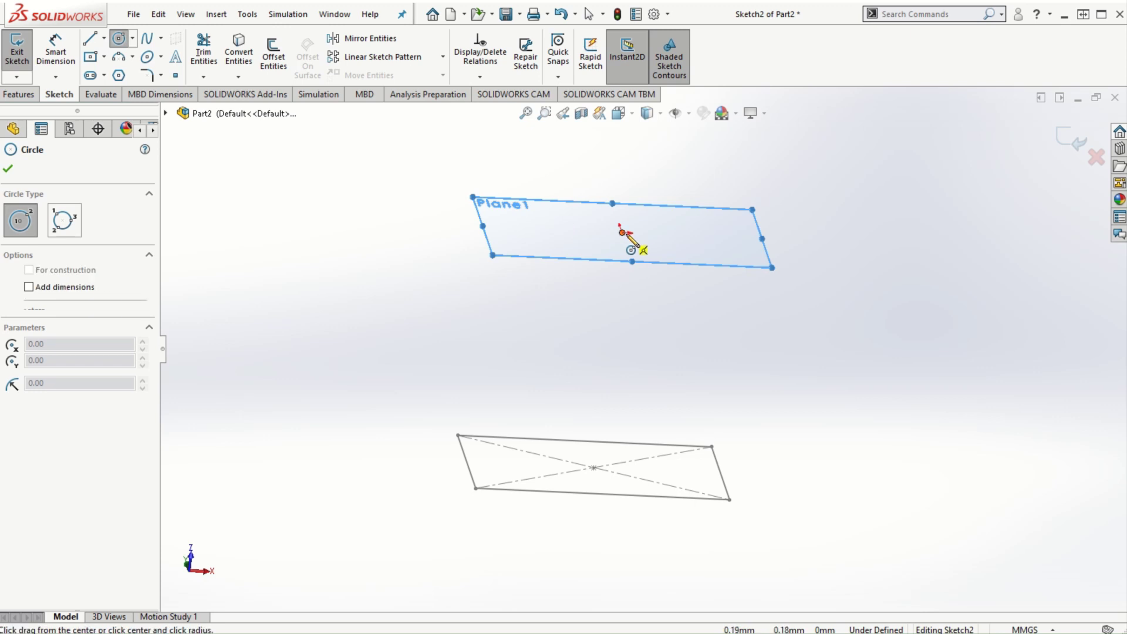
left_click(640, 247)
Step: Dimension the circle's diameter to 100 mm and exit the sketch
right_click_drag(857, 317, 881, 251)
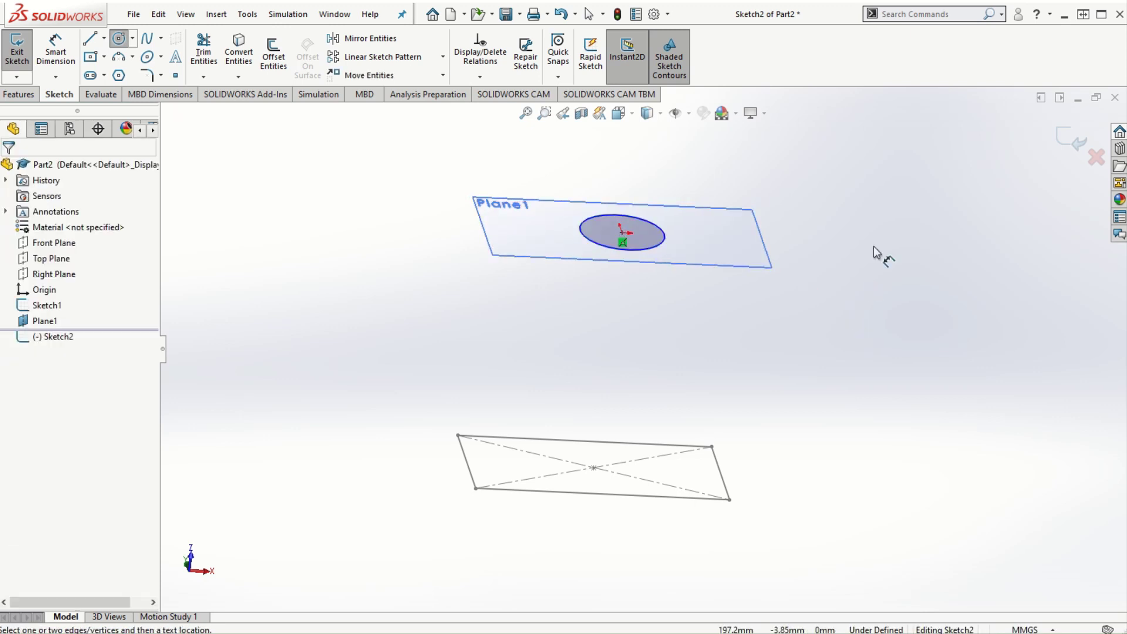
left_click(665, 237)
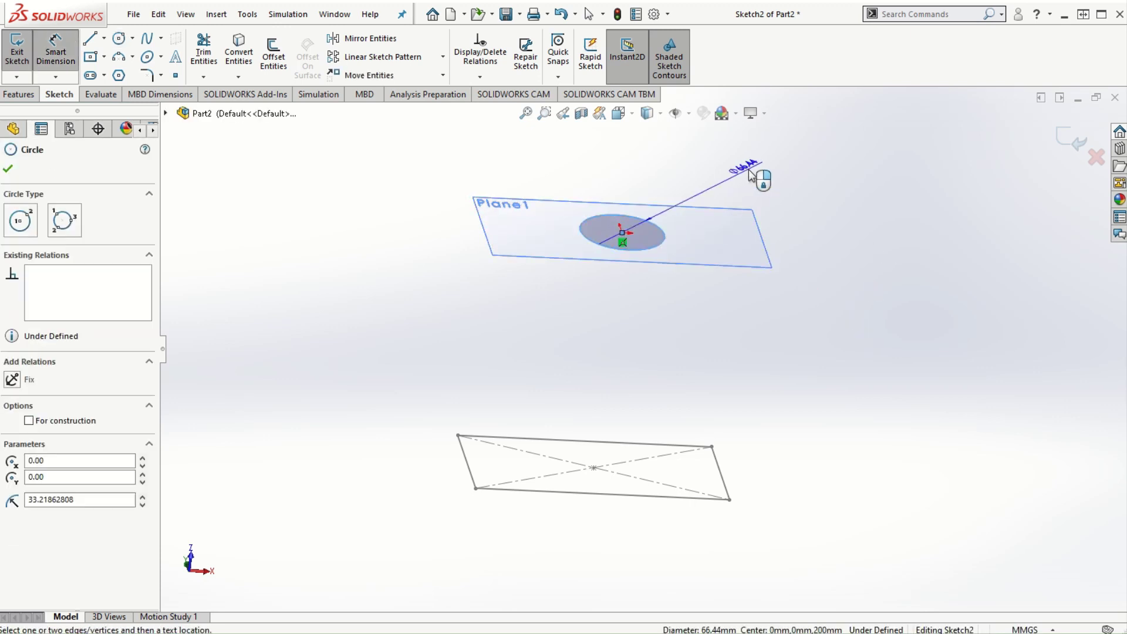
left_click(754, 175)
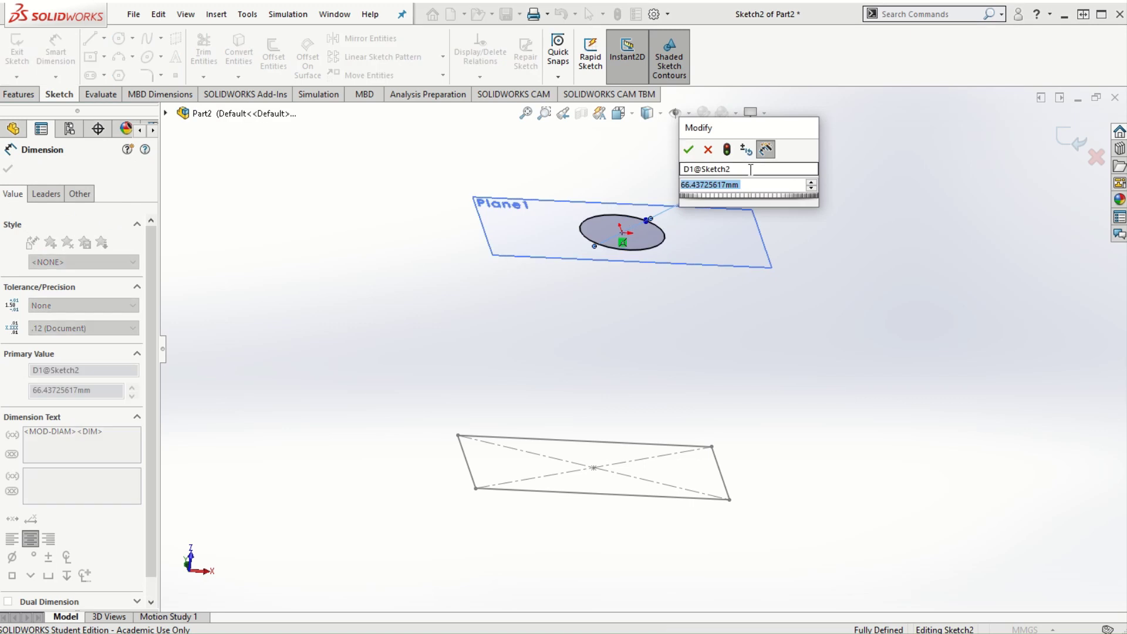
type("100")
key("Return")
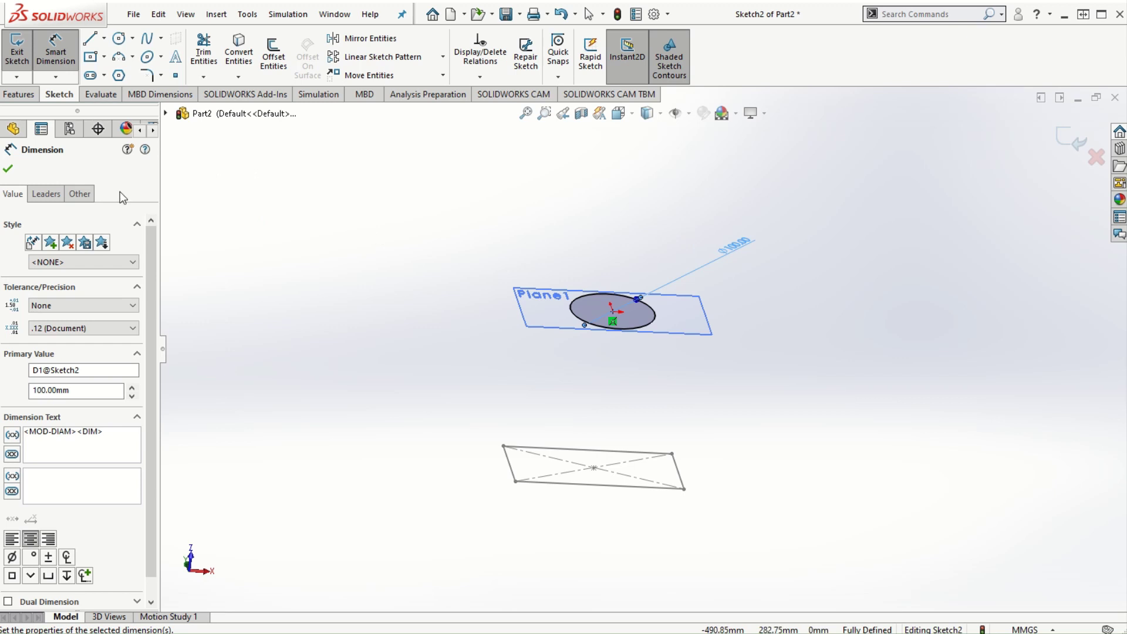
left_click(8, 170)
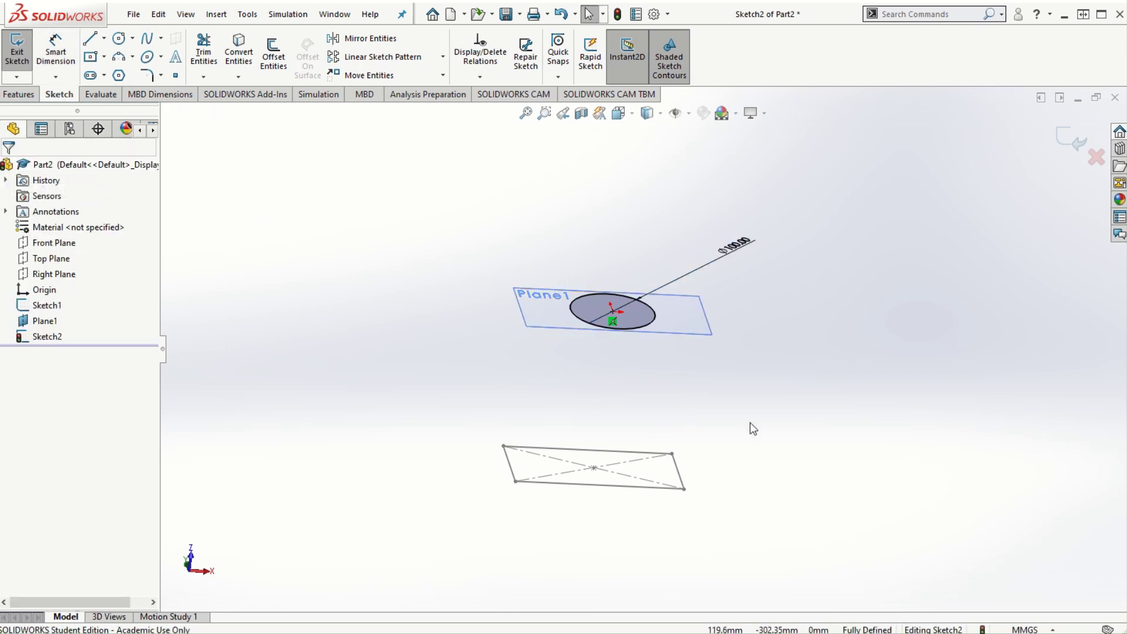
scroll(753, 429, "down", 3)
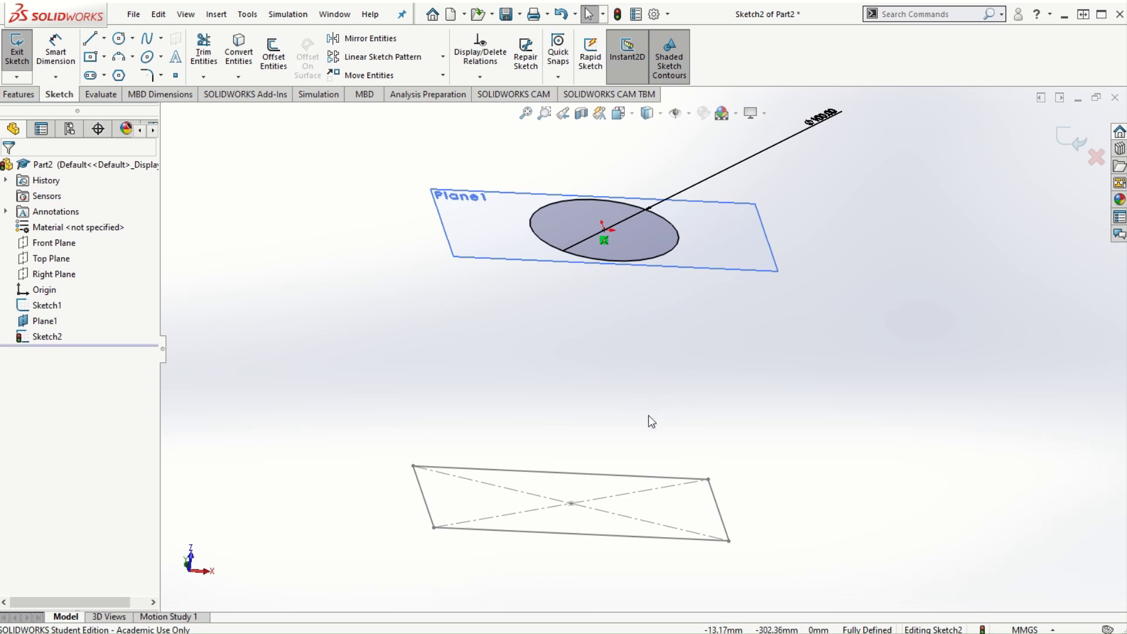
left_click(1079, 147)
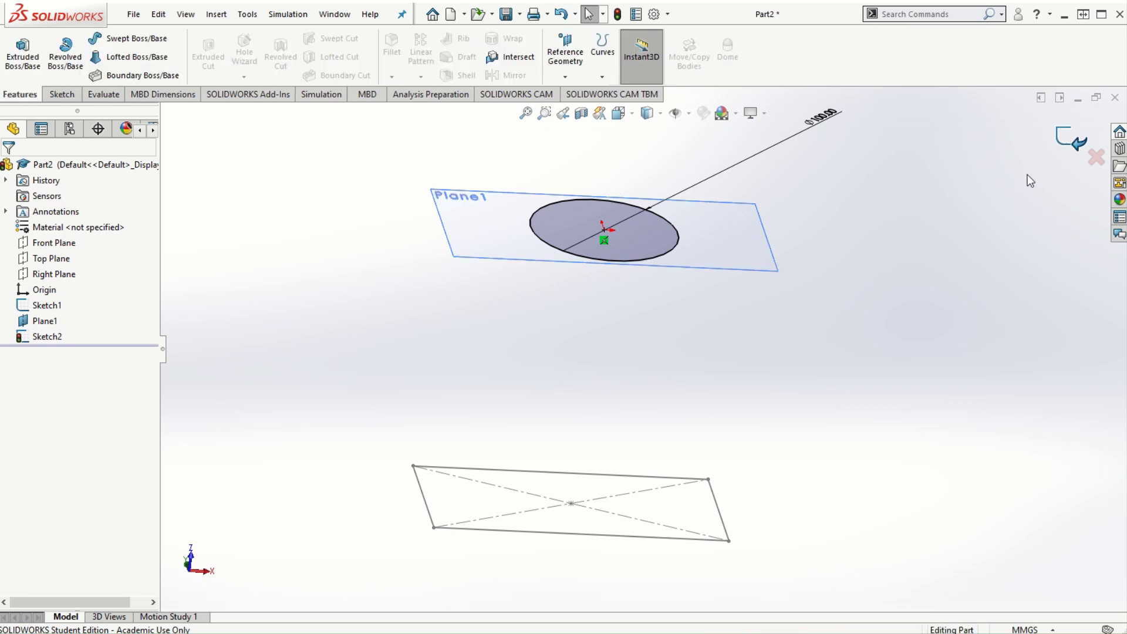
left_click(759, 360)
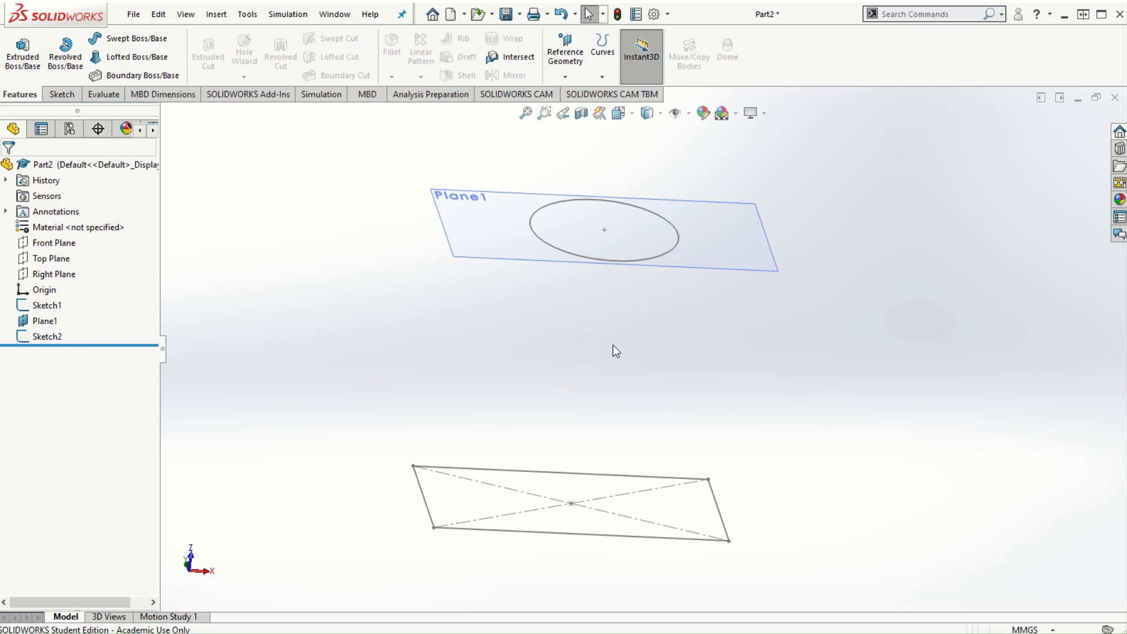
left_click(562, 257)
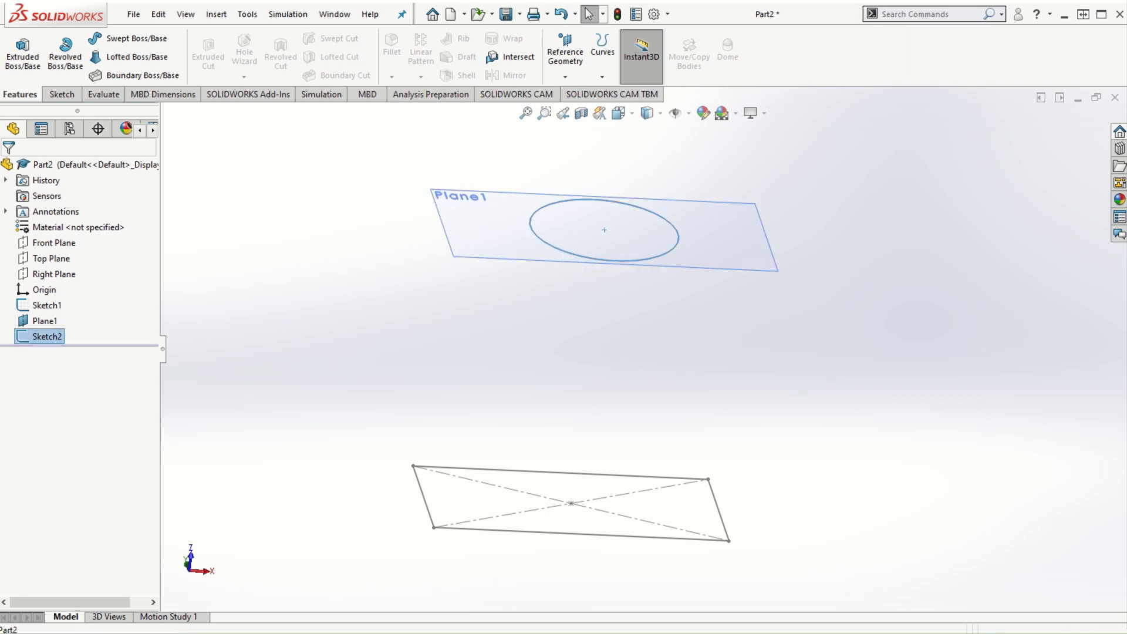
left_click(452, 473)
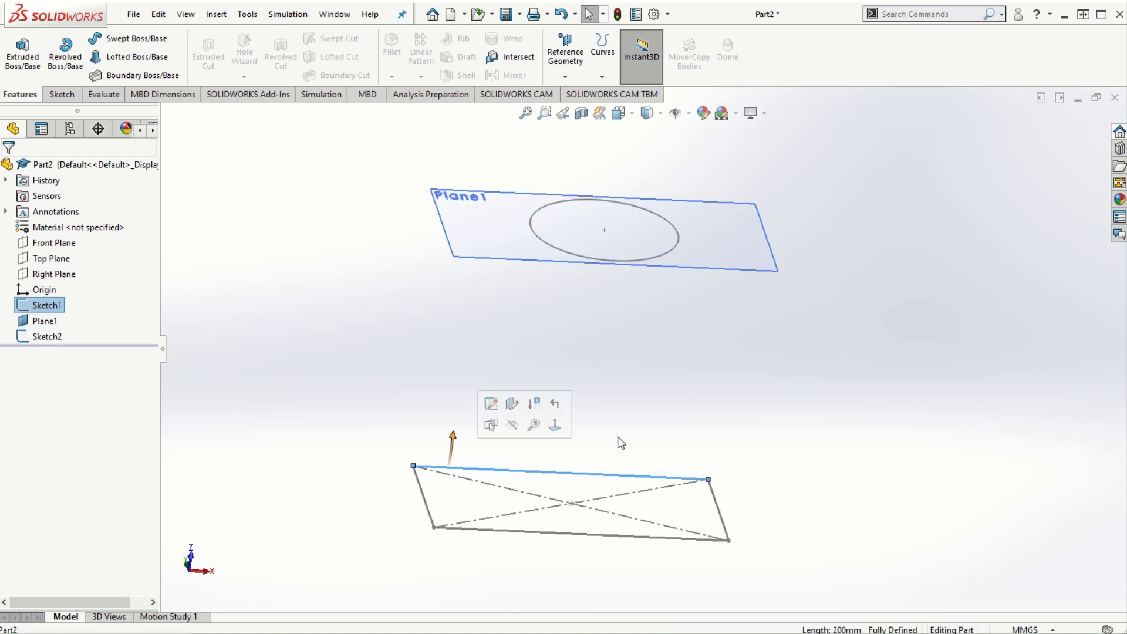
left_click(962, 430)
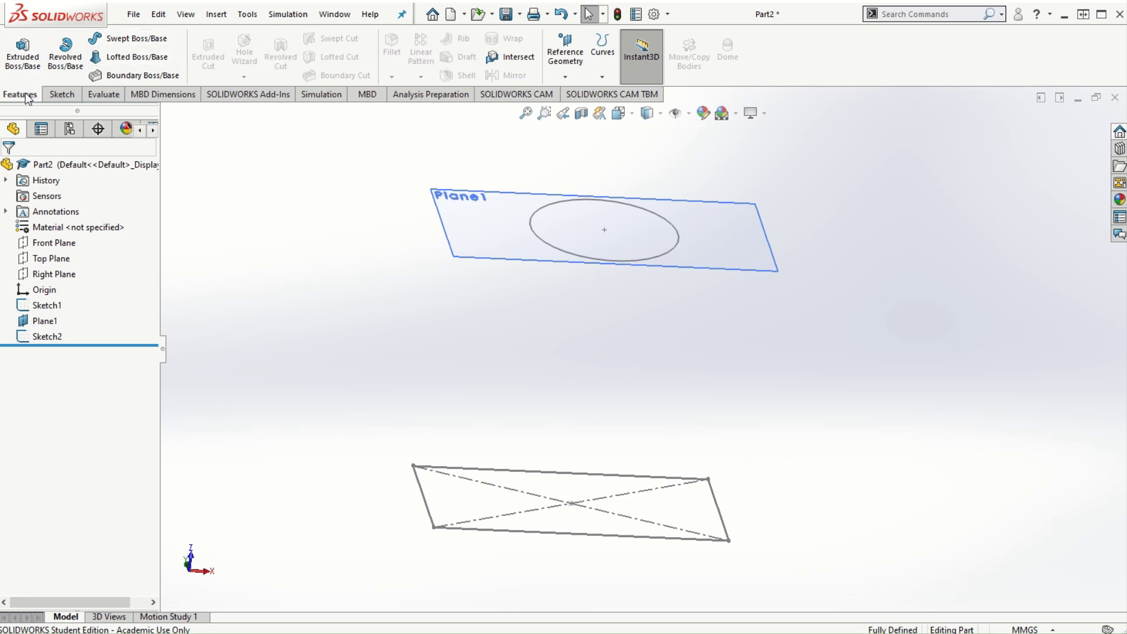
Step: Loft a solid between the 100 mm circle on the offset plane and the 200 x 100 mm rectangle
left_click(125, 57)
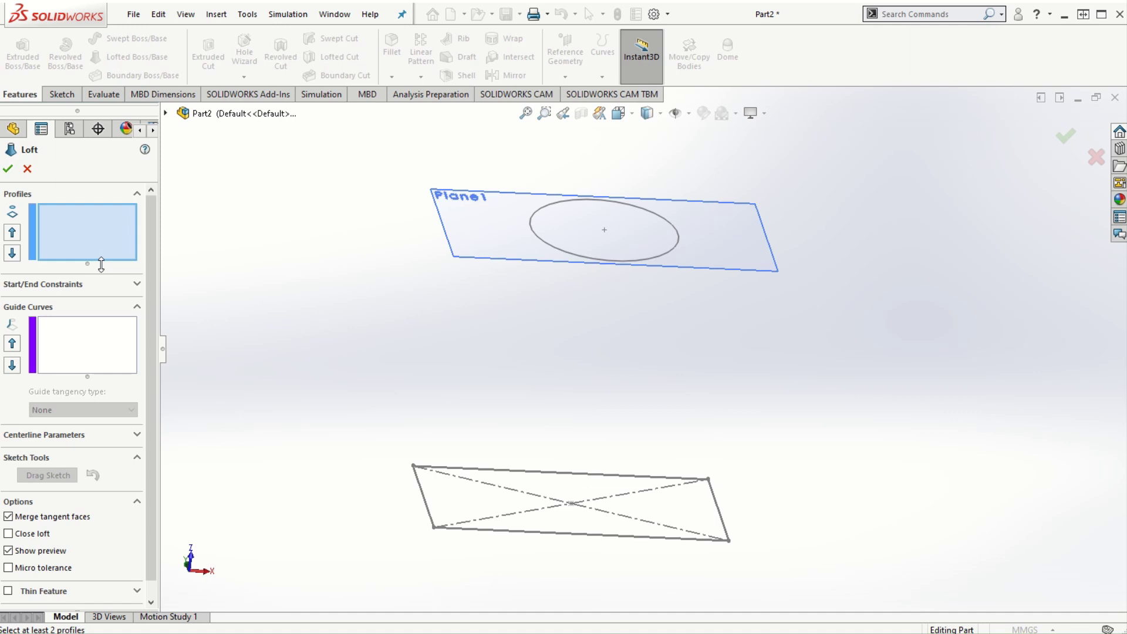
left_click(546, 248)
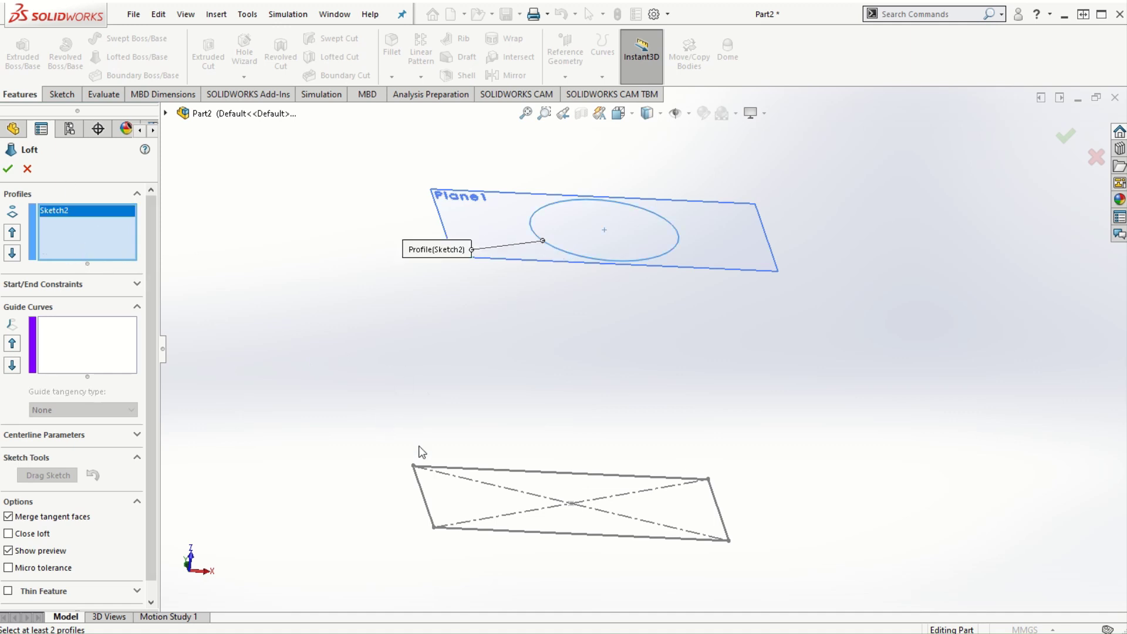
left_click(431, 516)
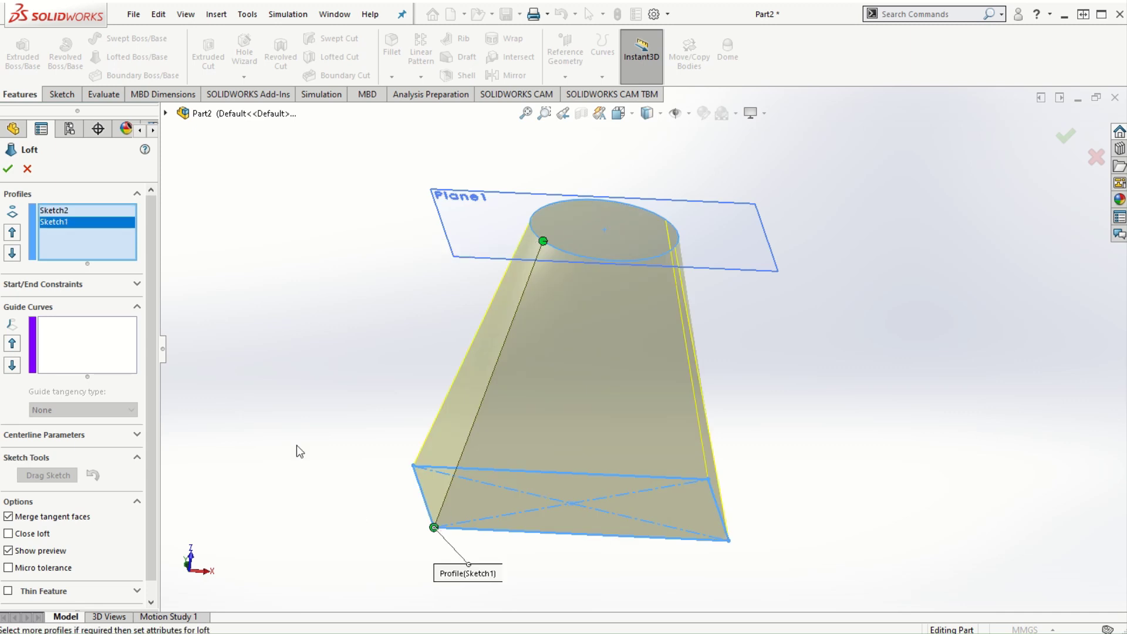
middle_click_drag(925, 228, 890, 213)
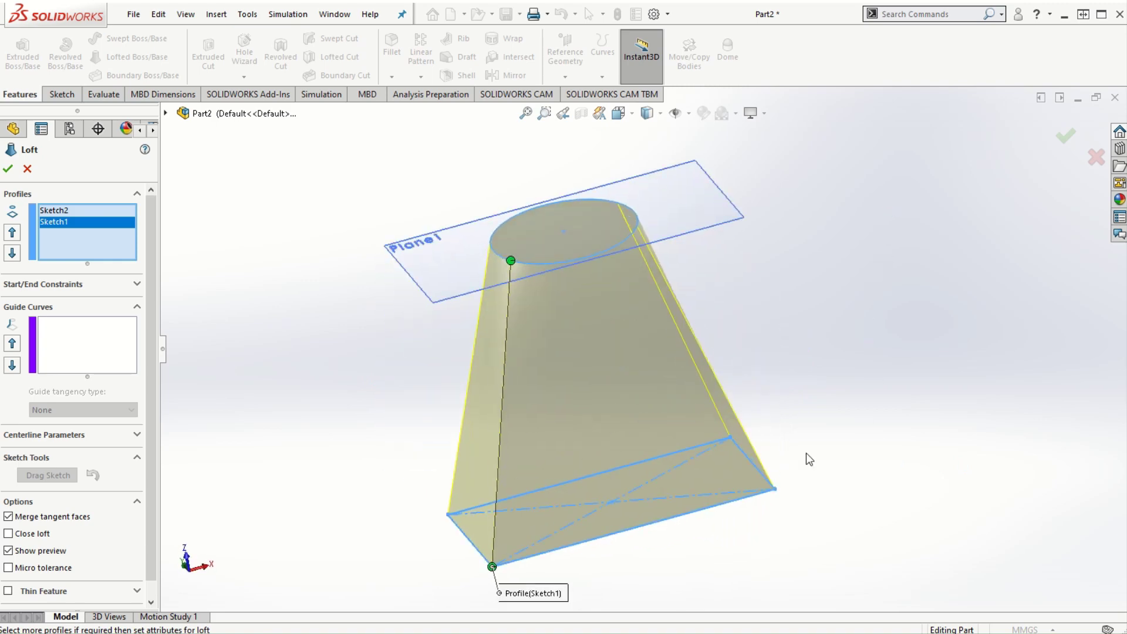
middle_click_drag(780, 536, 680, 573)
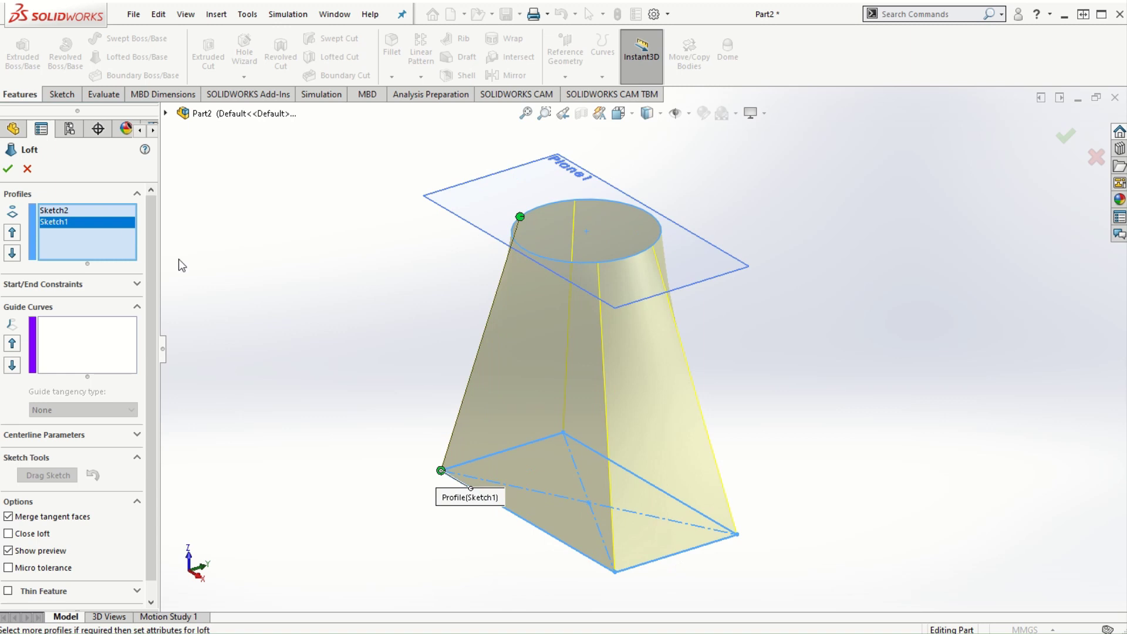
left_click(9, 170)
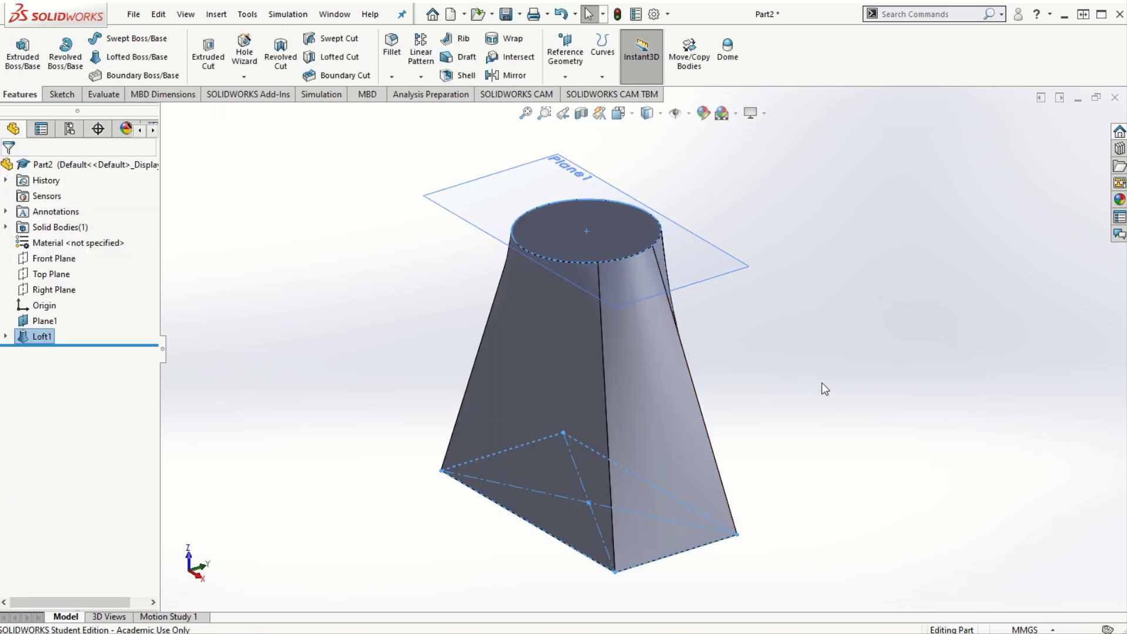
Step: Examine the lofted solid from the sides and from above, checking the transition from the rectangular base to the circular end
mouse_move(811, 430)
middle_mouse_down()
mouse_move(841, 321)
mouse_move(916, 432)
mouse_move(745, 374)
mouse_move(719, 428)
mouse_move(737, 448)
mouse_move(755, 312)
middle_mouse_up()
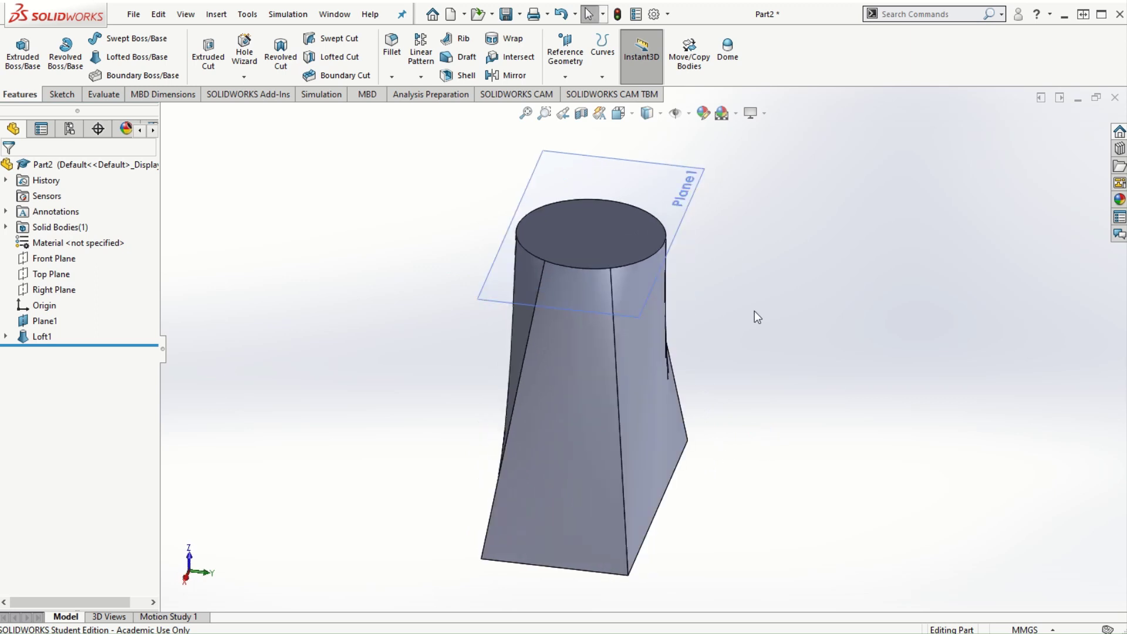
middle_click_drag(792, 447, 736, 408)
middle_click_drag(796, 292, 772, 467)
scroll(620, 351, "down", 5)
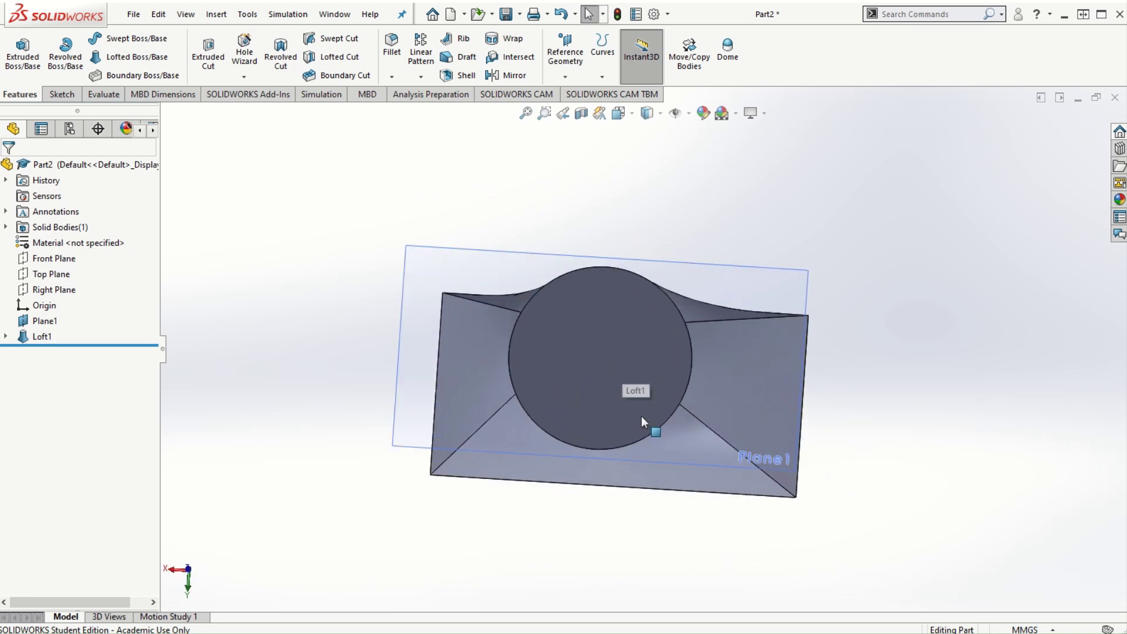
middle_click_drag(646, 455, 578, 335)
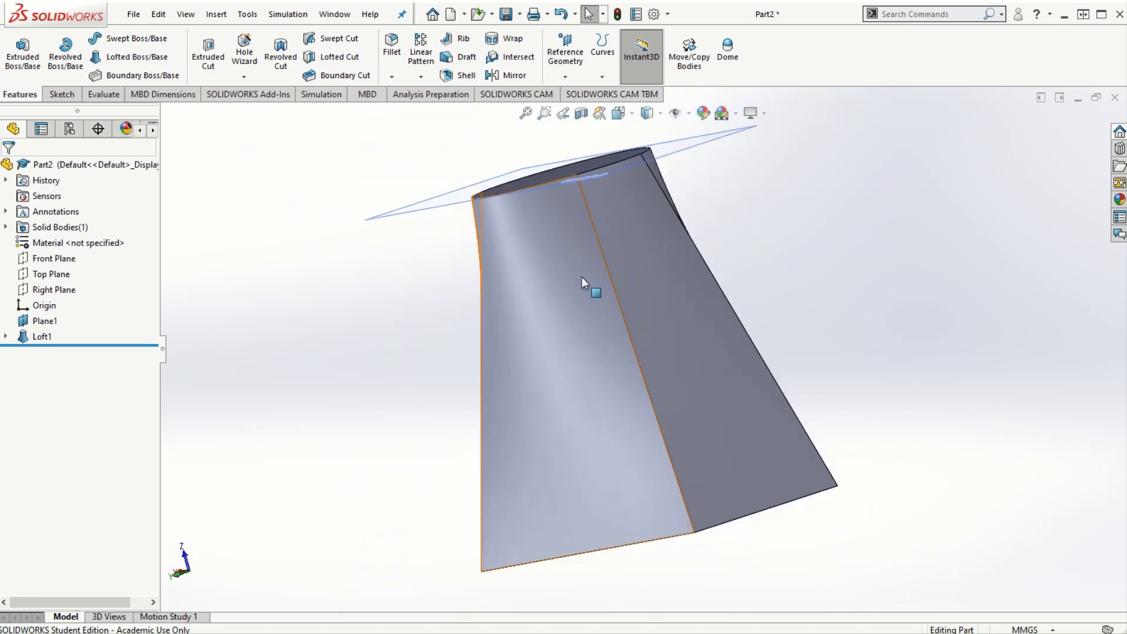
key("ctrl+Down")
key("ctrl+Down")
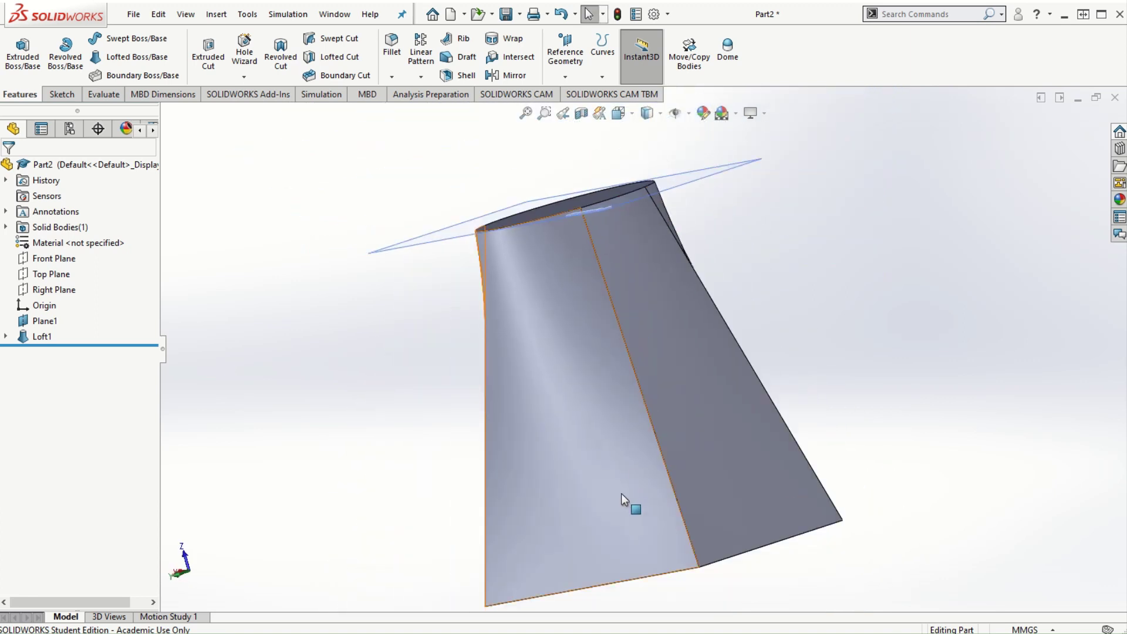
middle_click_drag(623, 479, 724, 487)
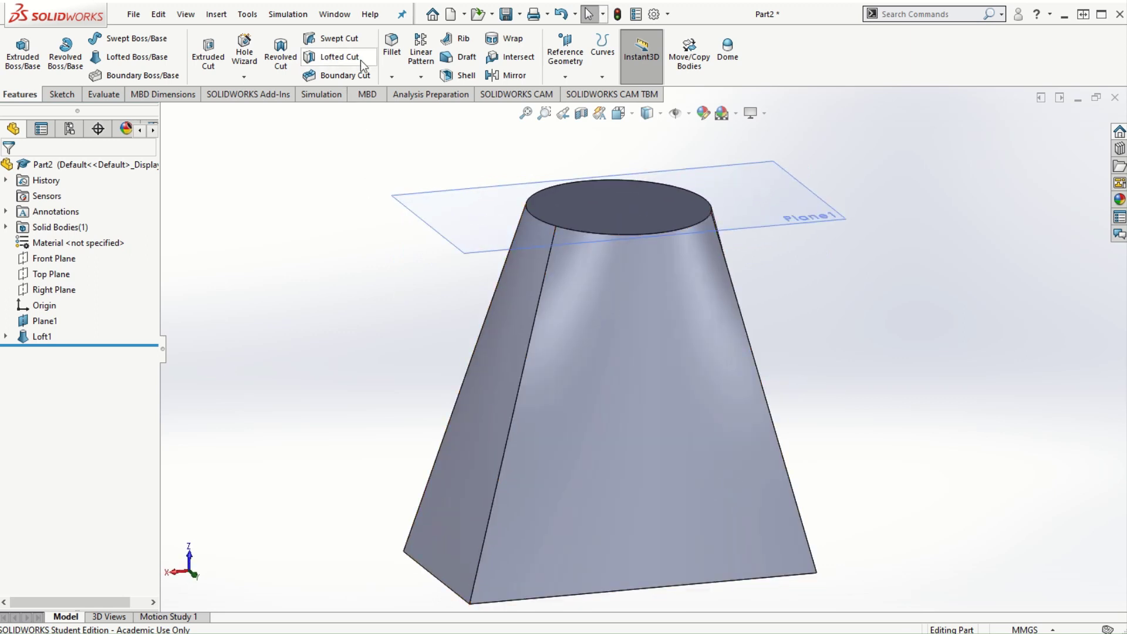
Step: On the loft's circular end face, sketch a center rectangle about 34 x 54 mm centred on the origin and exit the sketch
left_click(612, 217)
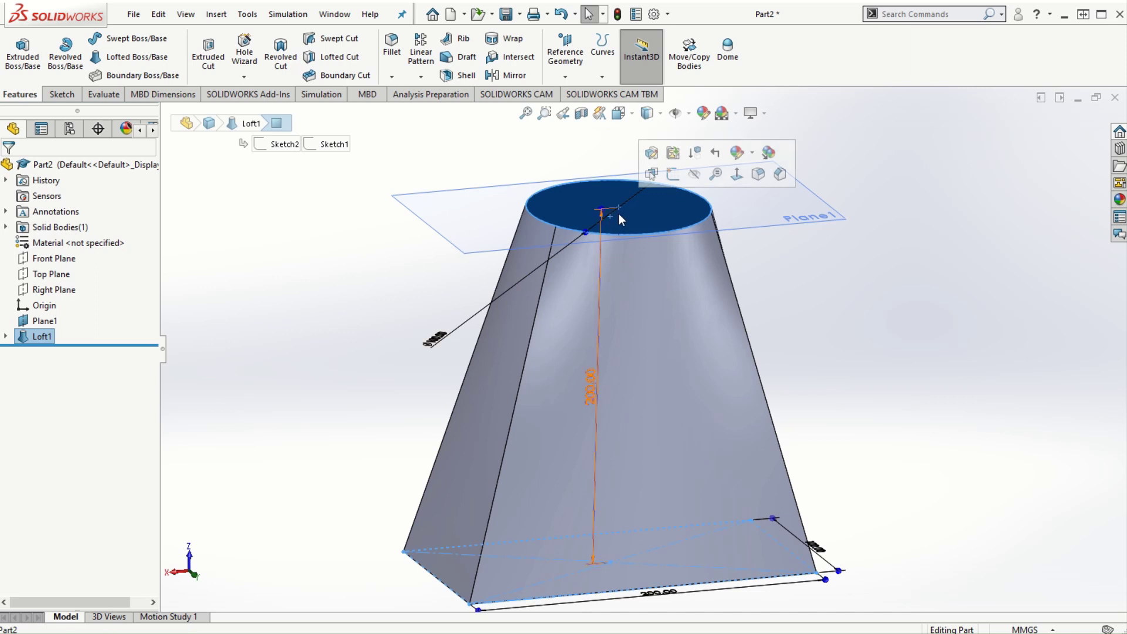
left_click(673, 175)
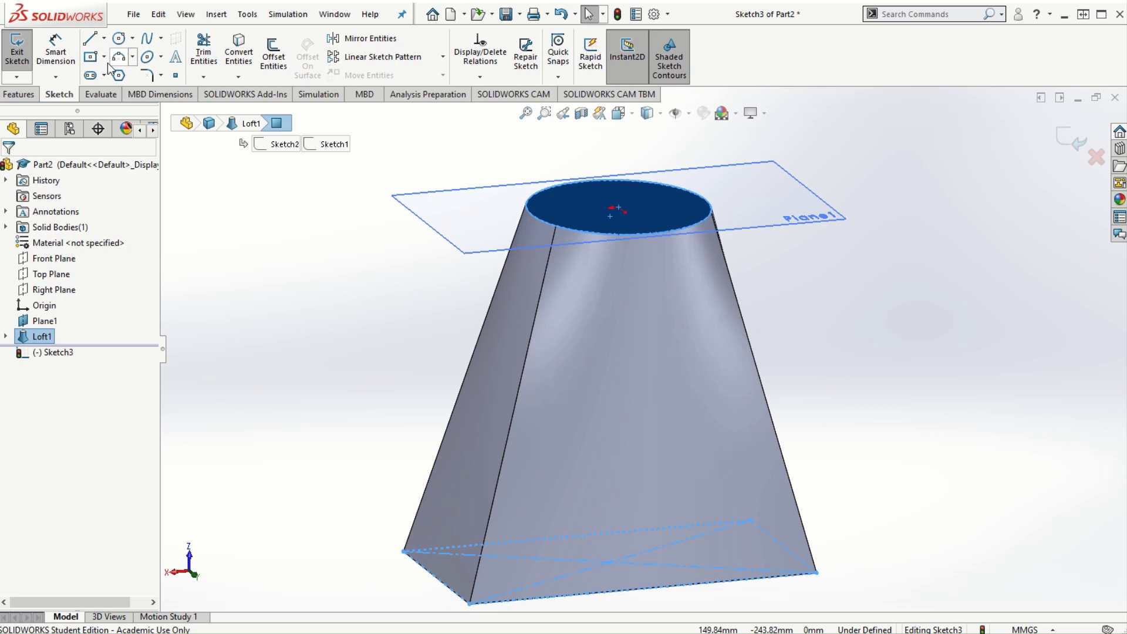
left_click(90, 56)
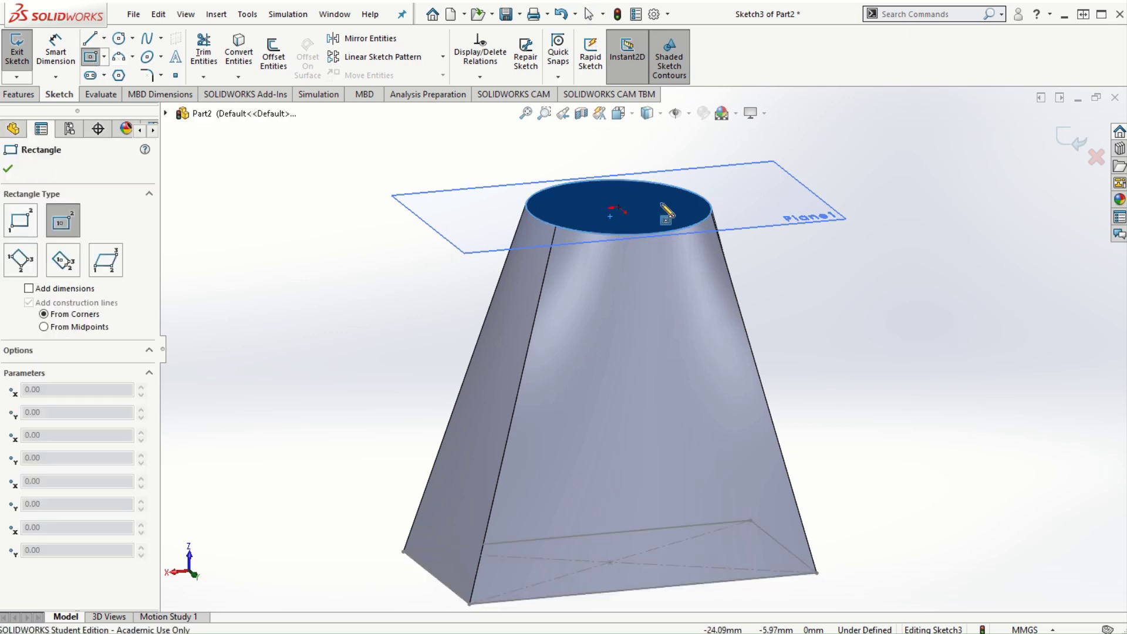
left_click(614, 208)
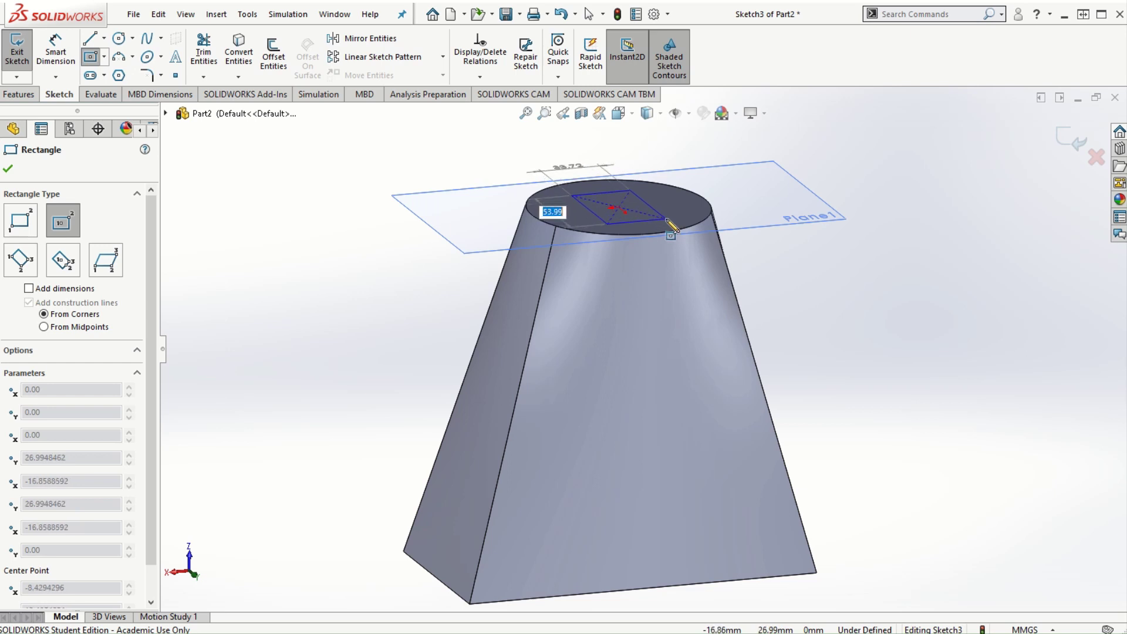
left_click(666, 219)
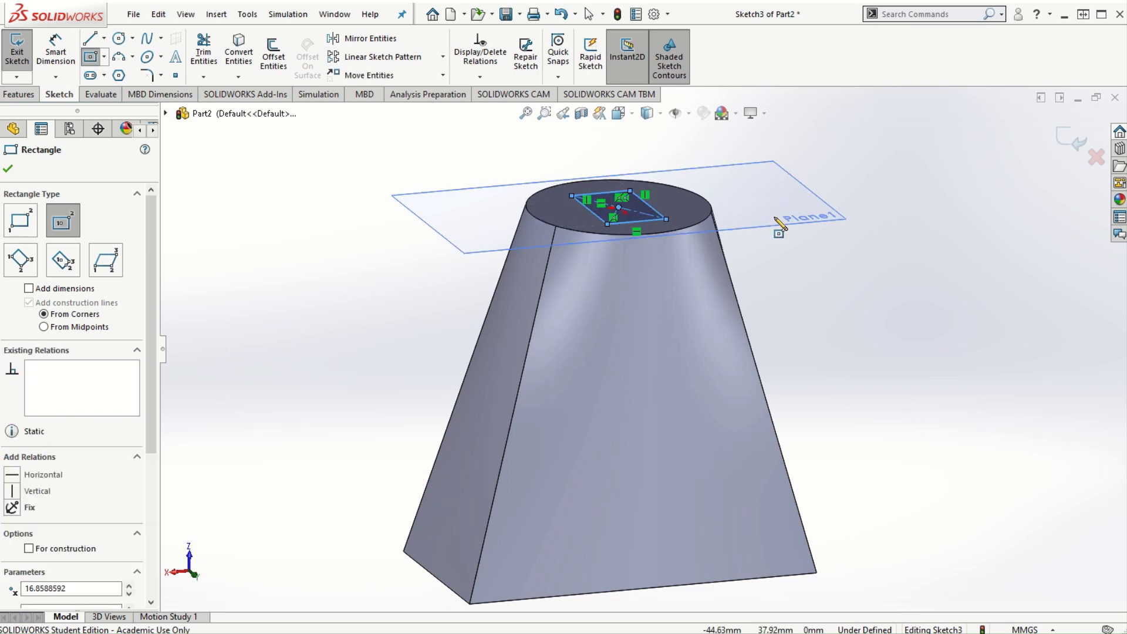
left_click(12, 170)
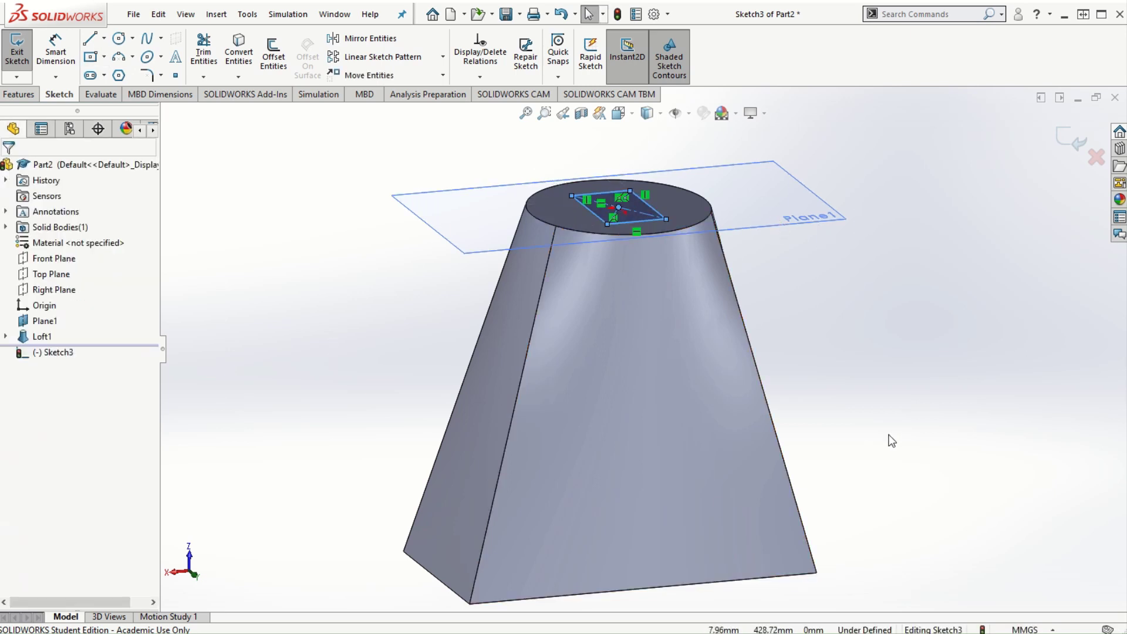
mouse_move(879, 522)
middle_mouse_down()
mouse_move(869, 282)
mouse_move(888, 229)
middle_mouse_up()
left_click(670, 437)
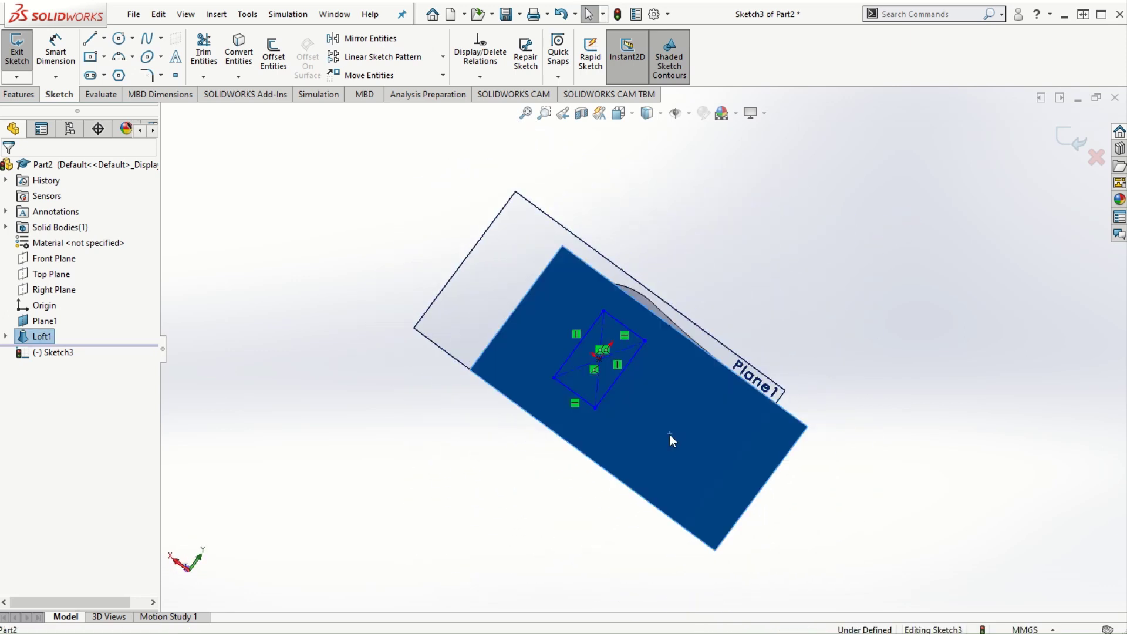
middle_click_drag(890, 270, 796, 536)
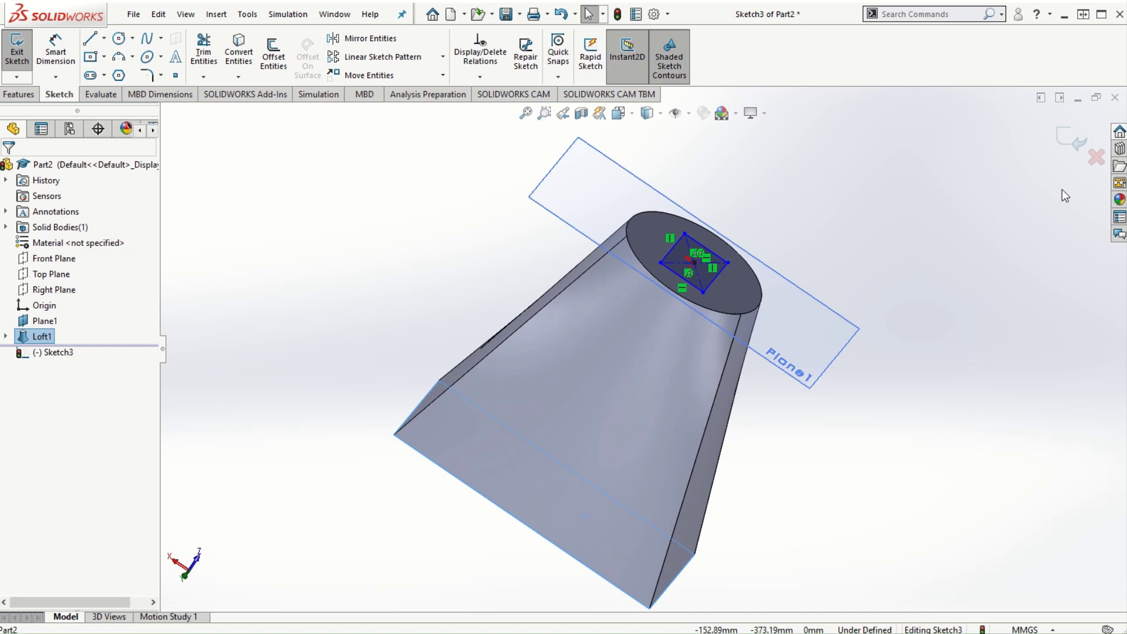
left_click(1076, 146)
left_click(819, 513)
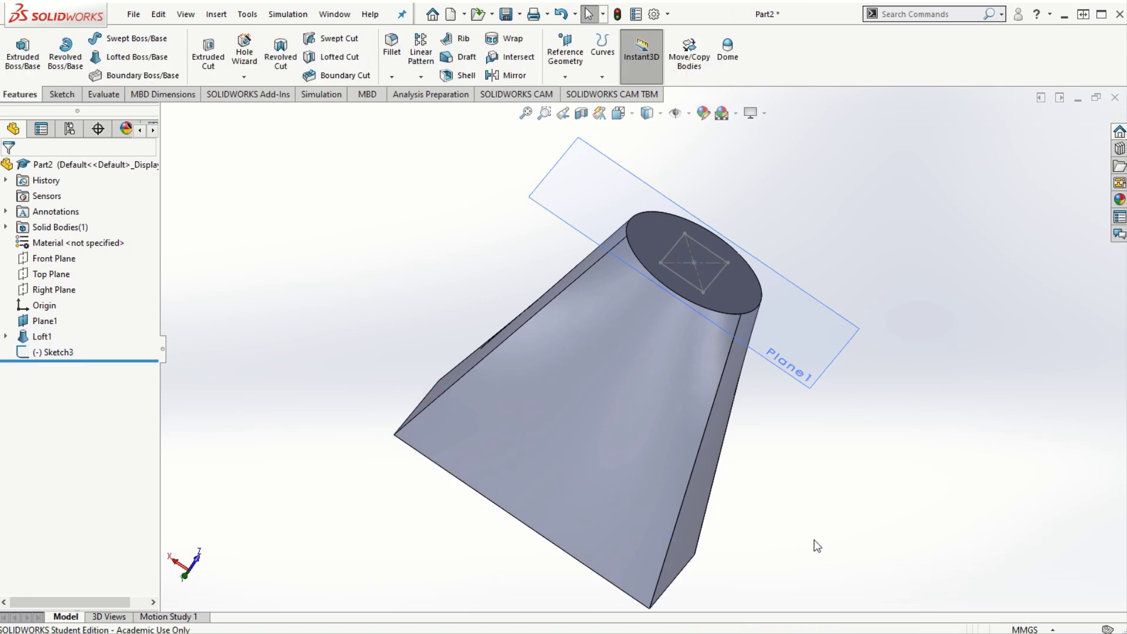
Step: On the loft's rectangular base face, sketch a circle about 78 mm in diameter centred on the origin and exit the sketch
middle_click_drag(812, 541, 851, 281)
left_click(623, 460)
left_click(685, 413)
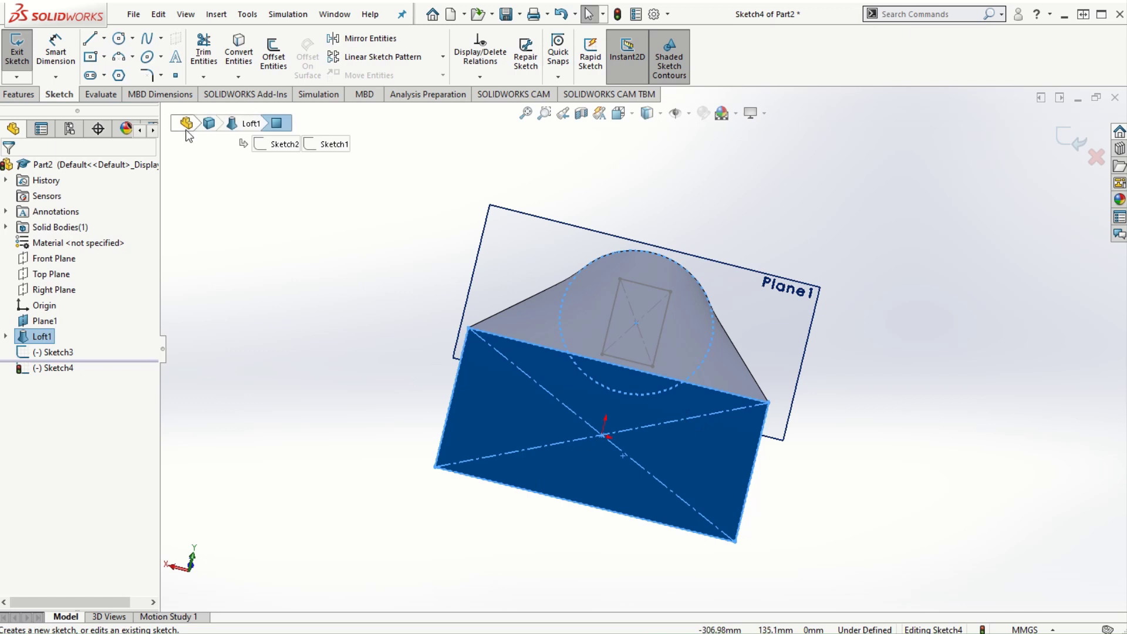
left_click(119, 38)
left_click(601, 435)
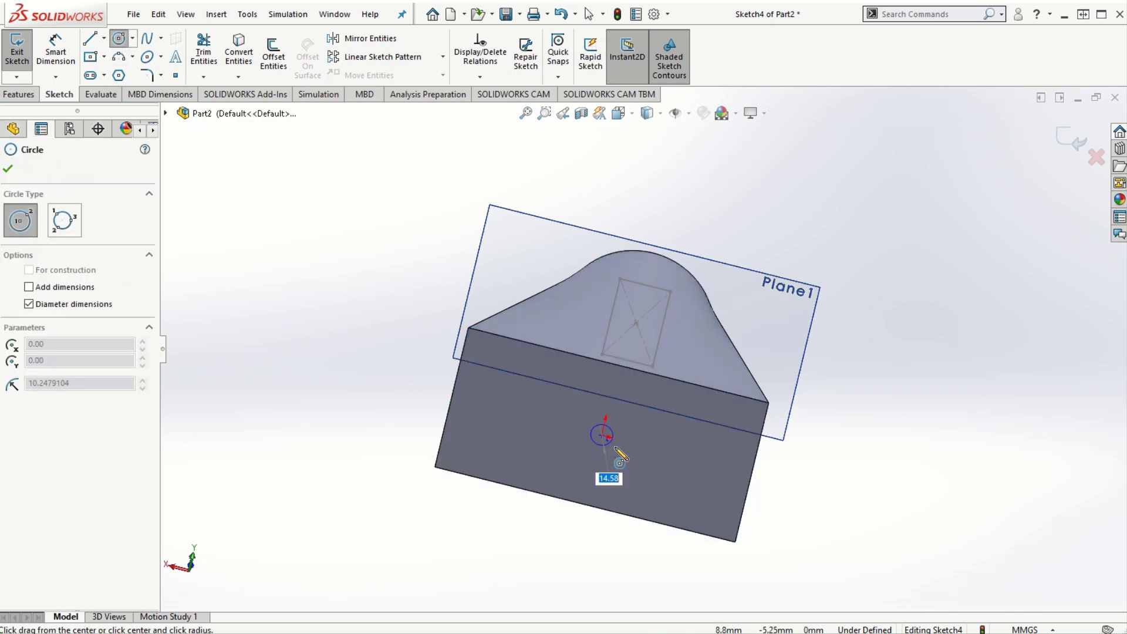
left_click(646, 477)
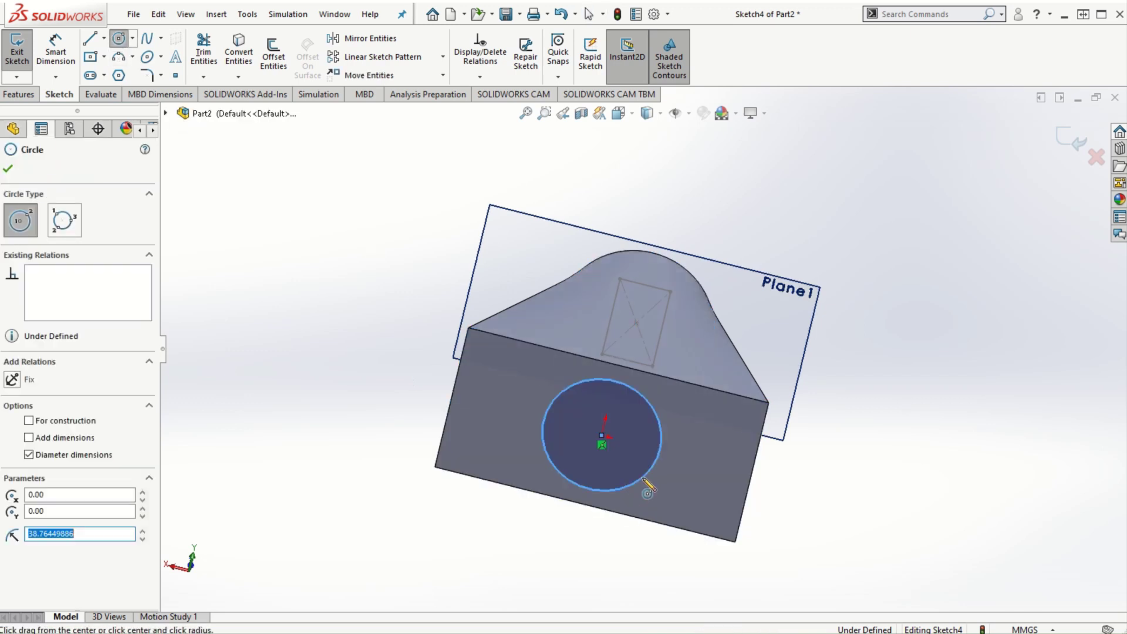
left_click(8, 169)
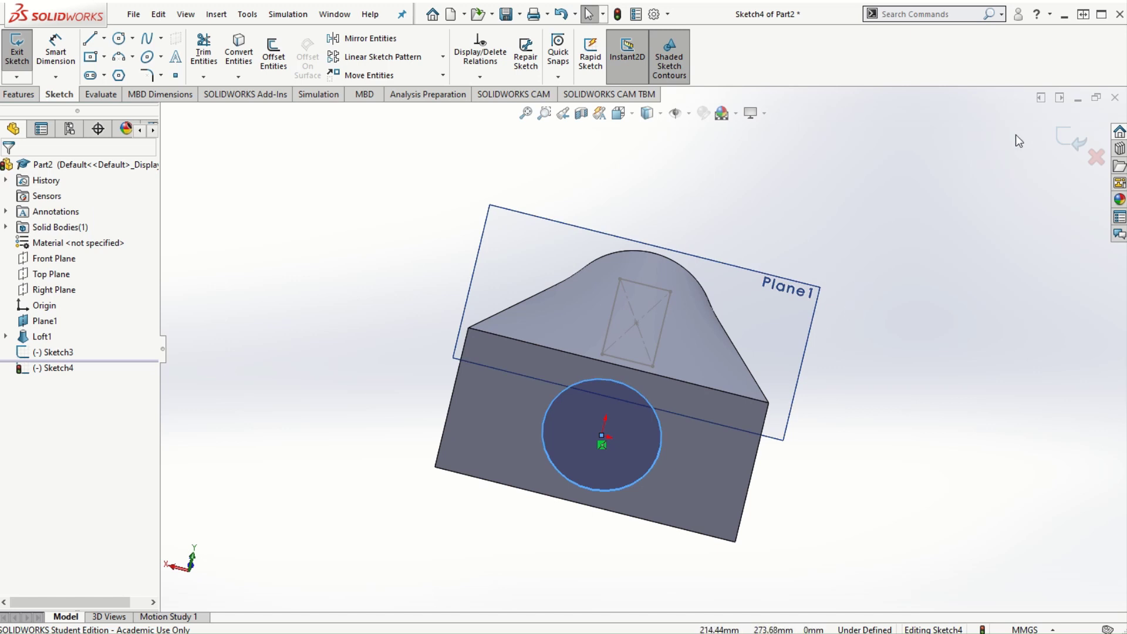
left_click(1071, 140)
Step: Create a lofted cut through the solid from the small rectangle on the circular face to the circle on the base
mouse_move(909, 222)
middle_mouse_down()
mouse_move(800, 383)
mouse_move(818, 352)
mouse_move(881, 329)
mouse_move(939, 447)
mouse_move(952, 402)
mouse_move(932, 370)
middle_mouse_up()
left_click(938, 446)
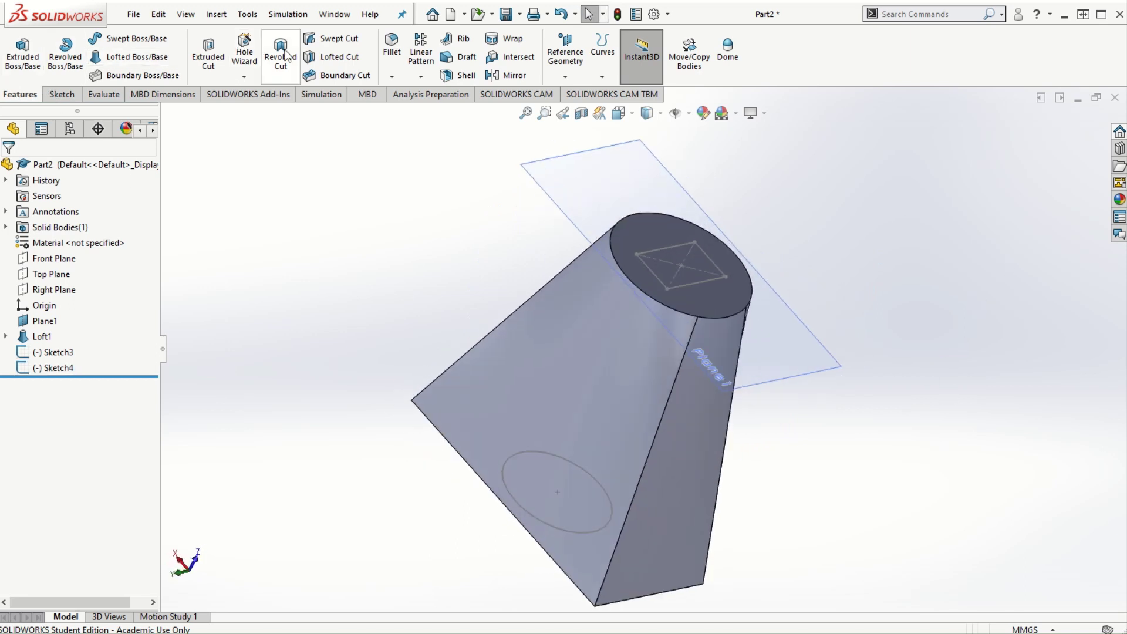
left_click(339, 56)
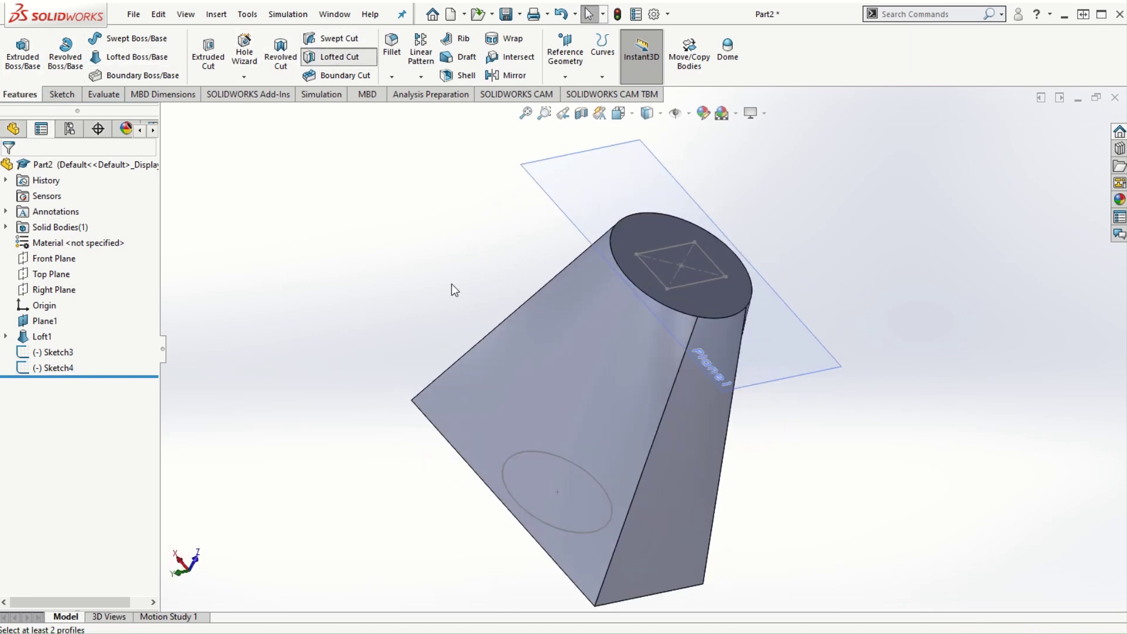
left_click(647, 265)
mouse_move(368, 550)
middle_mouse_down()
mouse_move(395, 403)
mouse_move(482, 383)
middle_mouse_up()
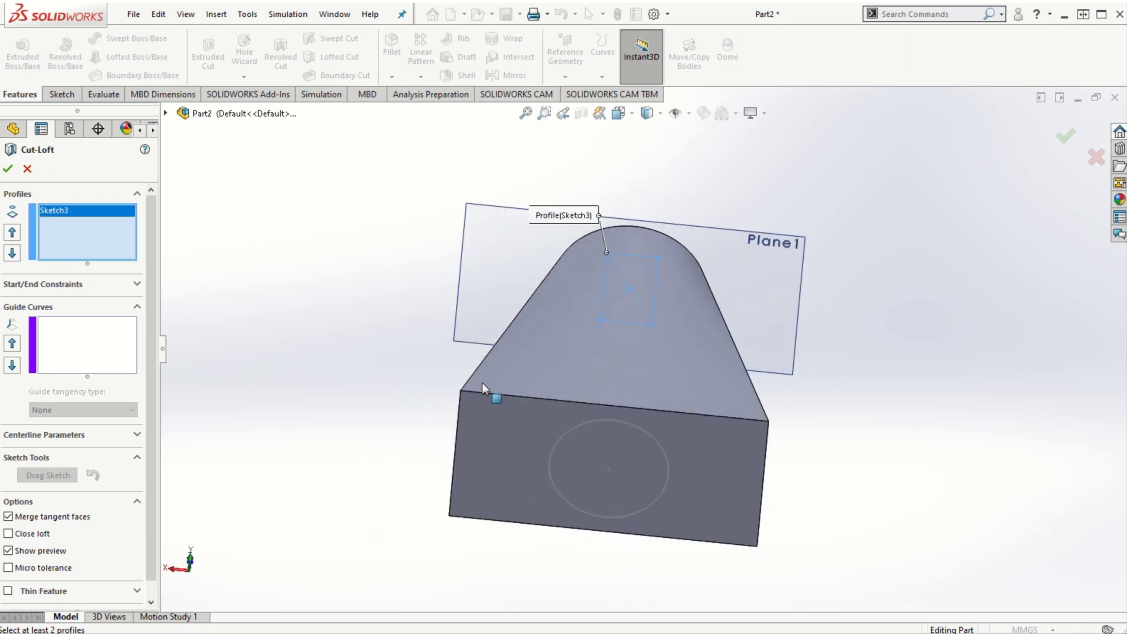
left_click(554, 444)
mouse_move(364, 296)
middle_mouse_down()
mouse_move(334, 312)
mouse_move(288, 437)
mouse_move(273, 414)
middle_mouse_up()
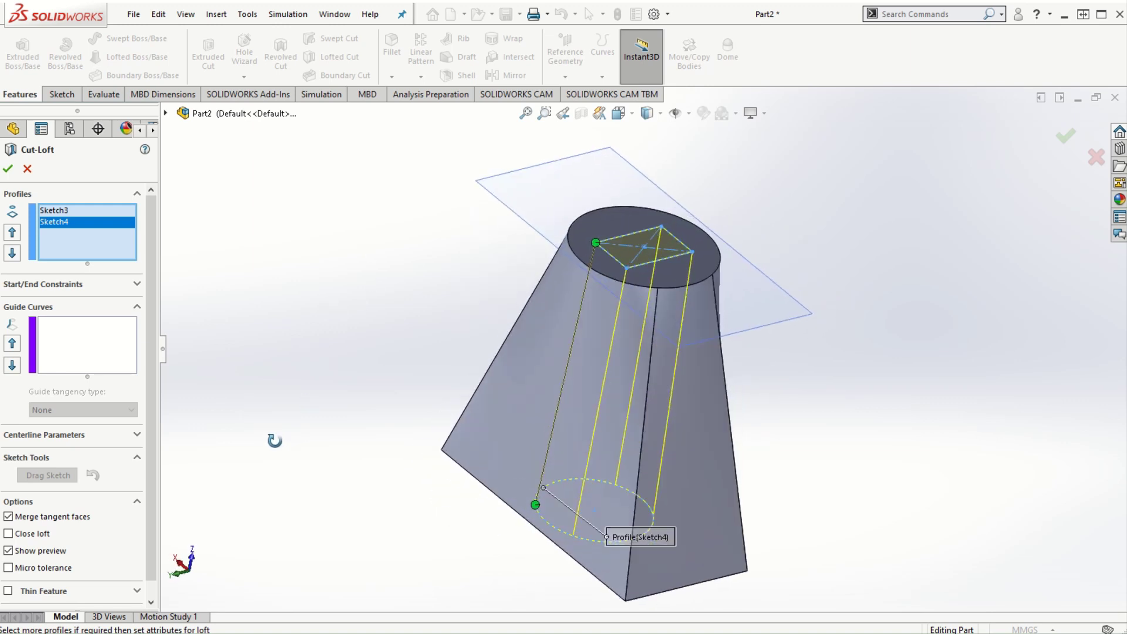
left_click(8, 168)
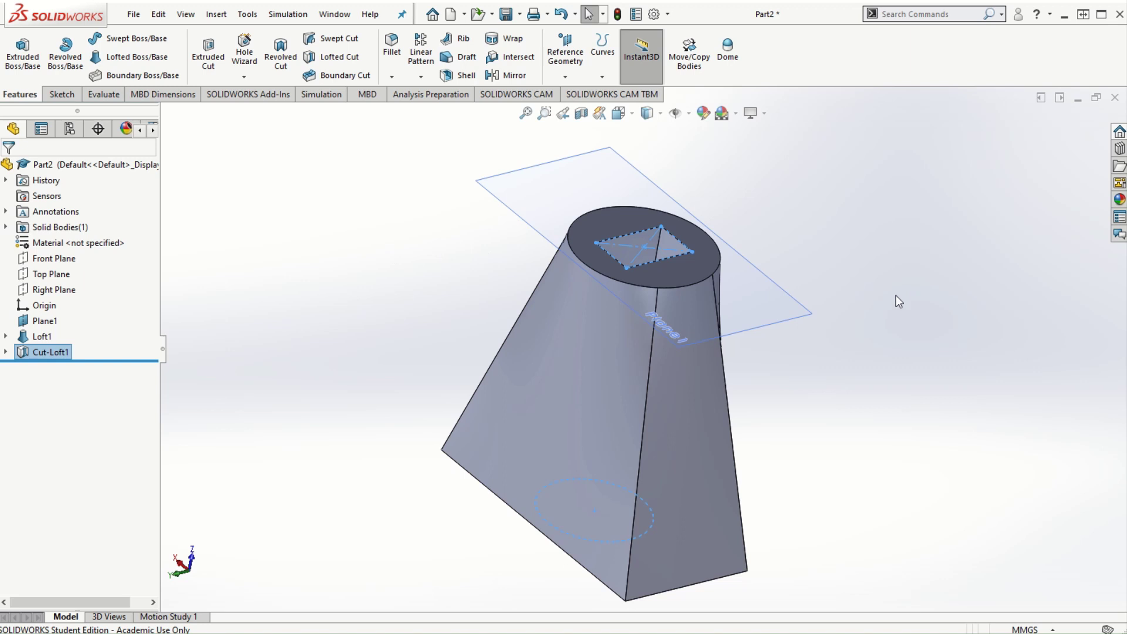
middle_click_drag(977, 276, 681, 475)
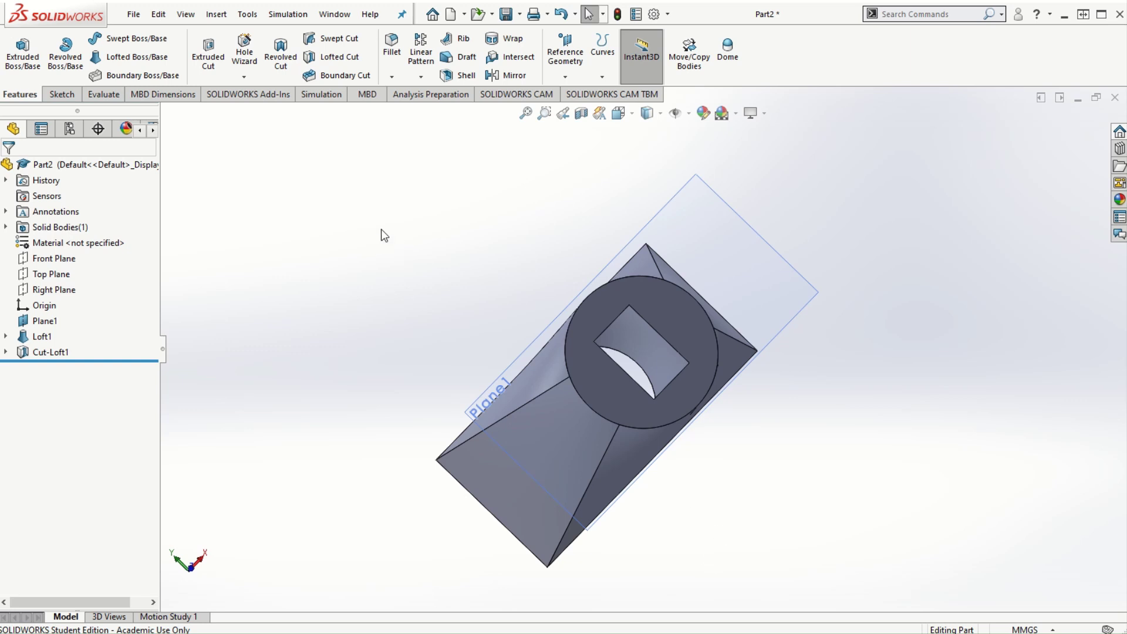
middle_click_drag(695, 546, 728, 365)
middle_click_drag(716, 438, 759, 450)
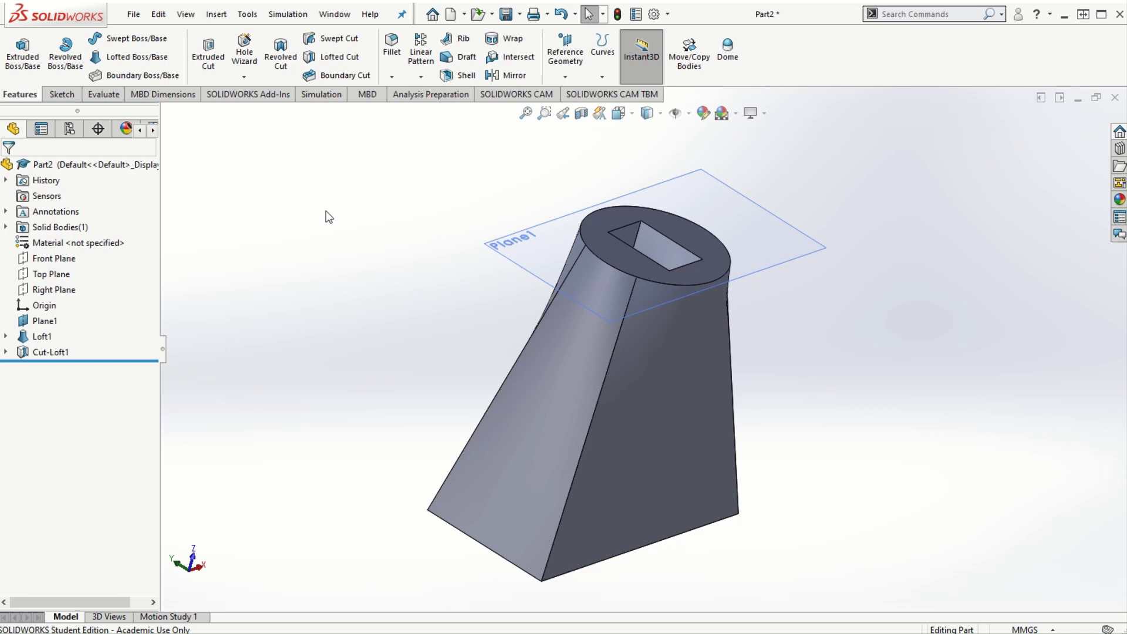
Step: Delete the lofted cut and its two leftover profile sketches, the small rectangle and the circle on the base
right_click(59, 352)
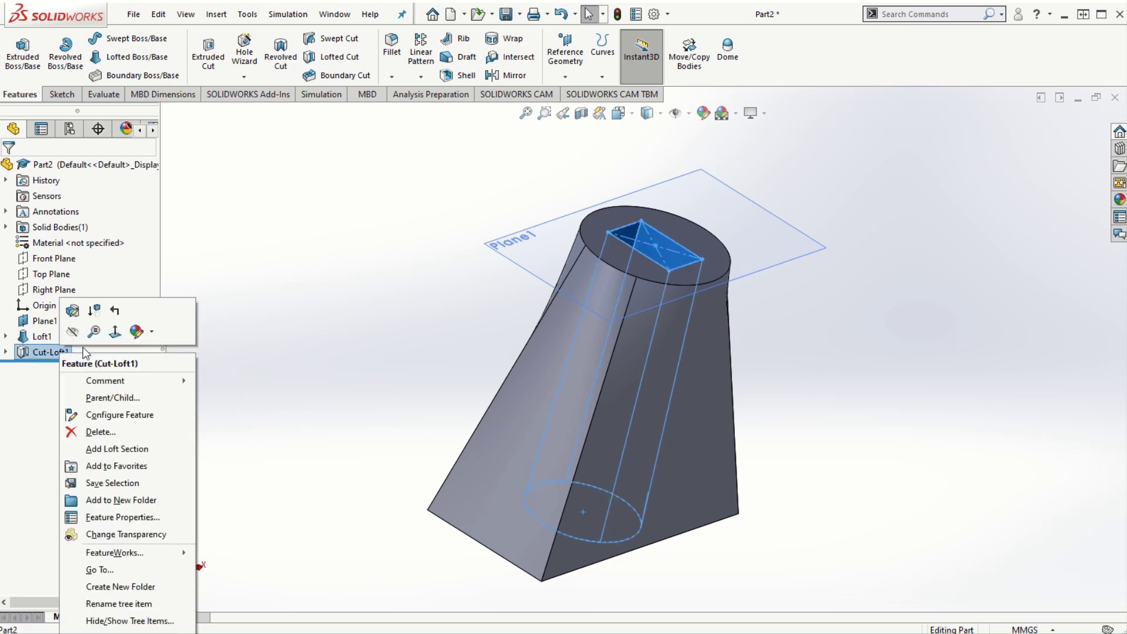
left_click(100, 433)
left_click(635, 240)
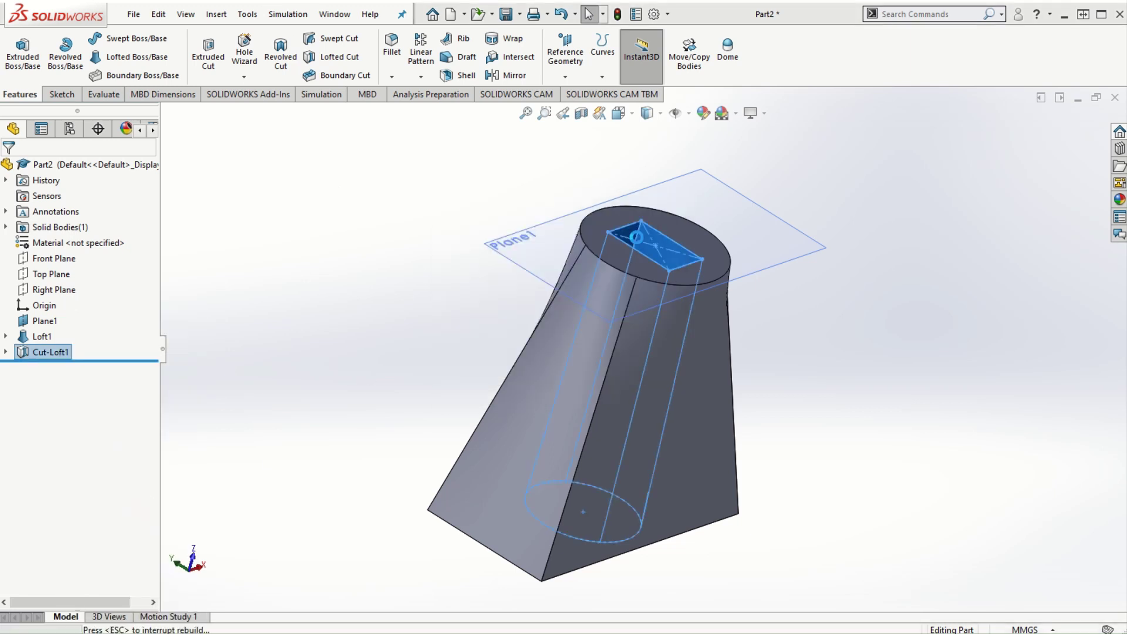
left_click(40, 351)
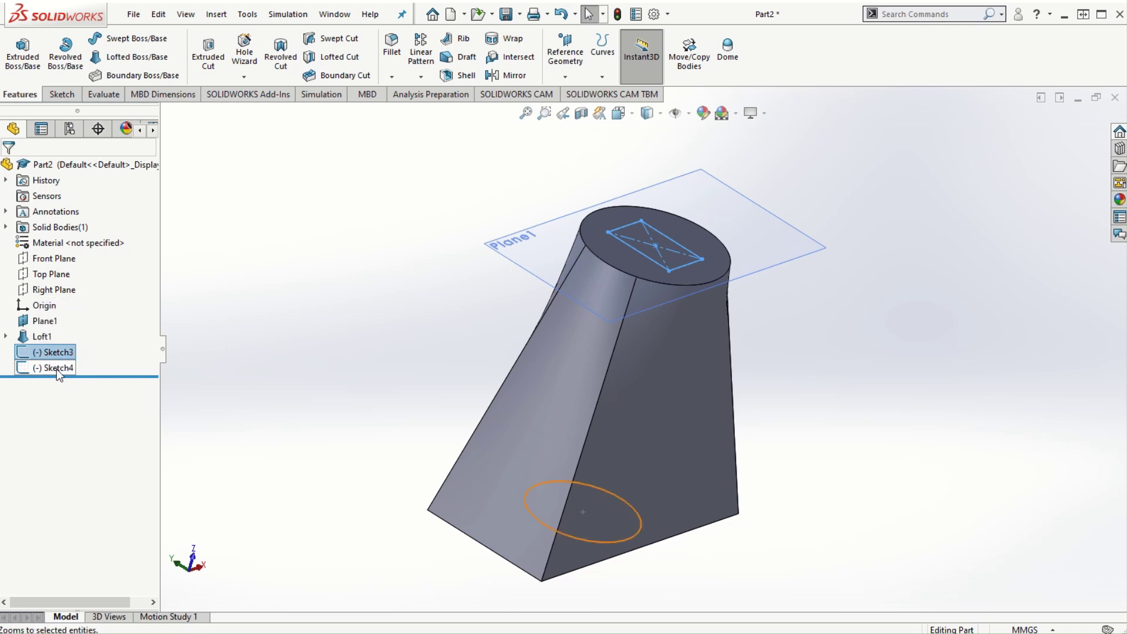
left_click(56, 367, "ctrl")
right_click(36, 357)
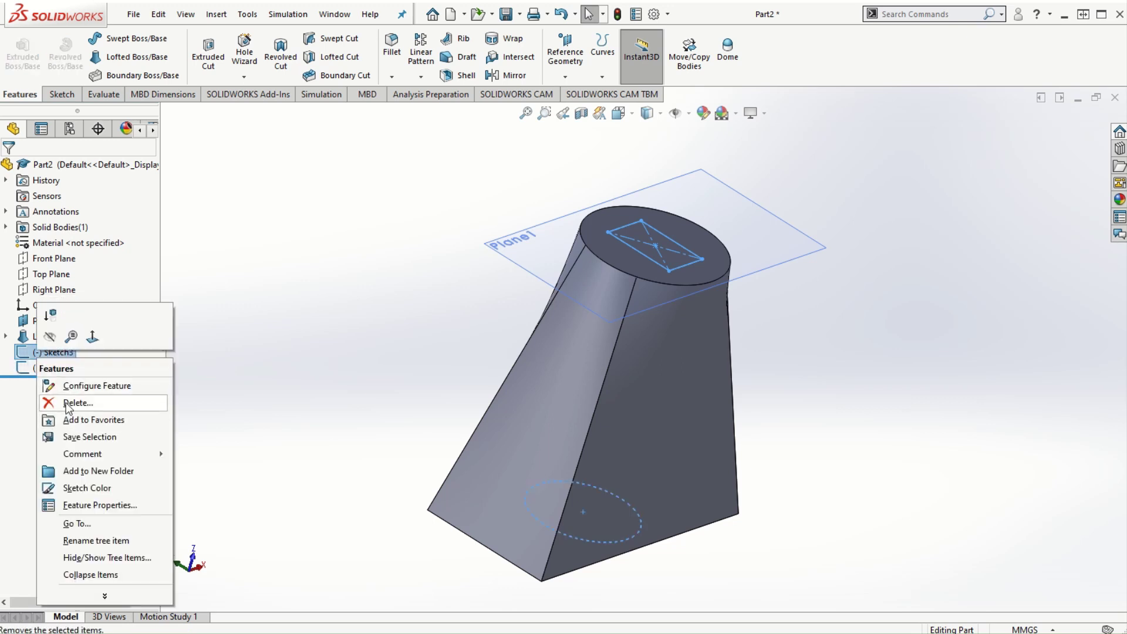
left_click(71, 404)
left_click(667, 237)
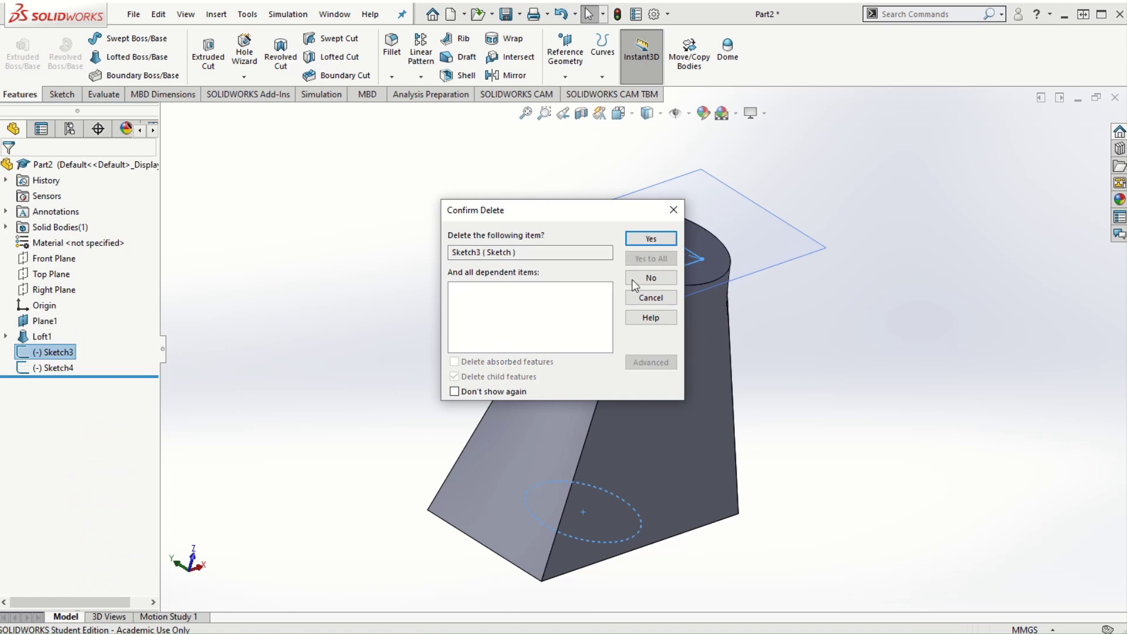
left_click(652, 239)
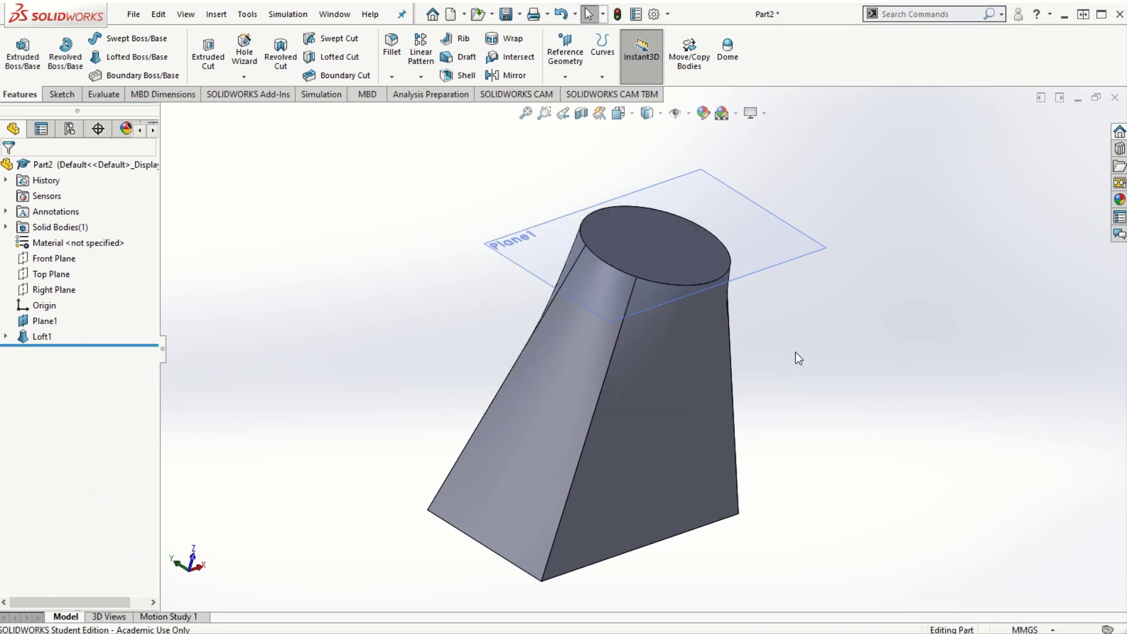
Step: Delete the lofted boss while keeping its rectangle and circle profile sketches
scroll(752, 308, "up", 3)
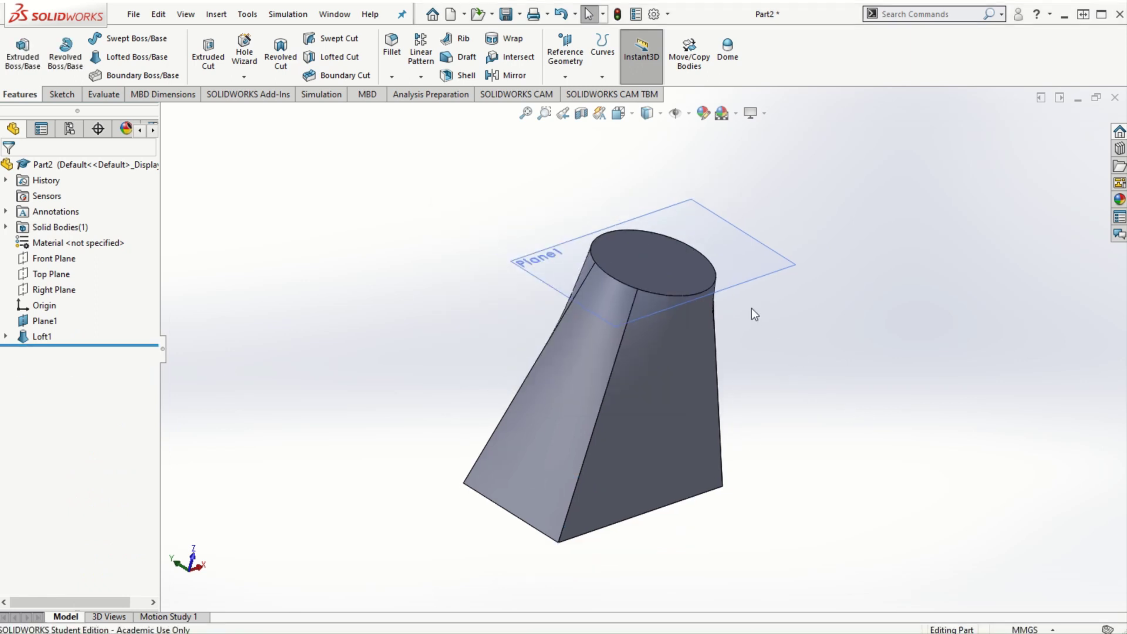
right_click(41, 336)
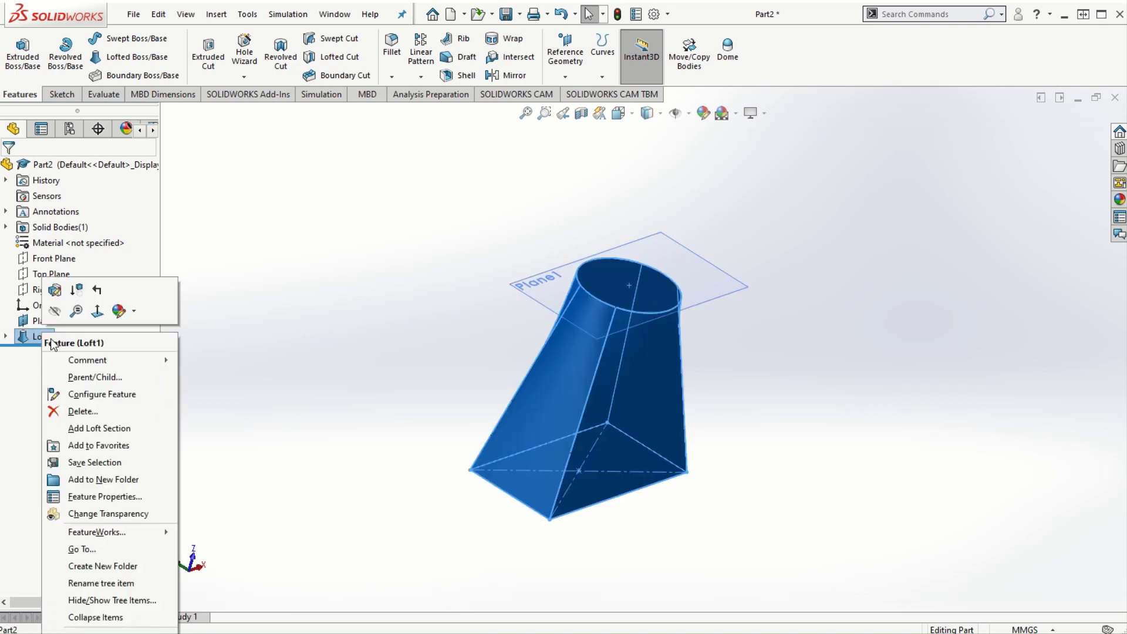
left_click(82, 412)
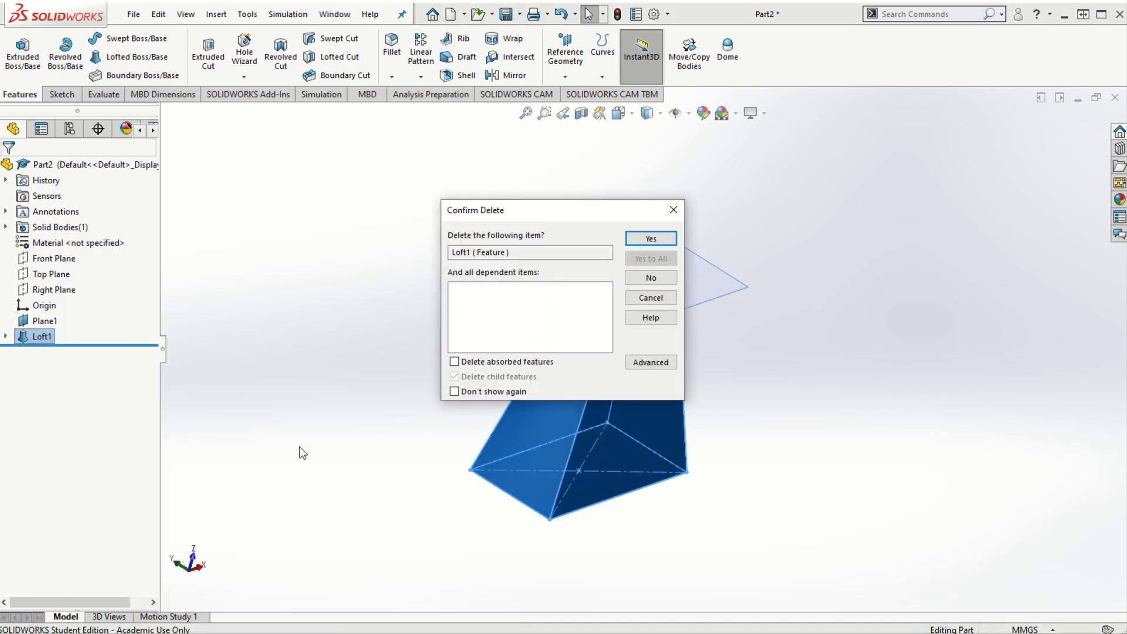
left_click(652, 239)
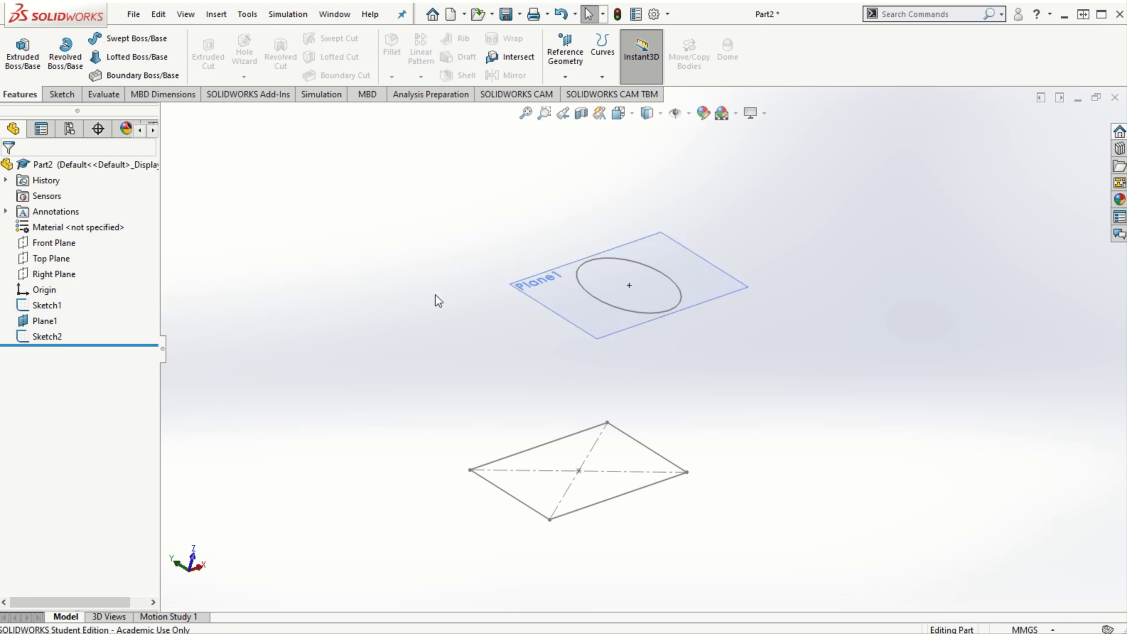
Step: Create a reference plane offset 200 mm above Plane1, on the side away from the rectangle
left_click(568, 65)
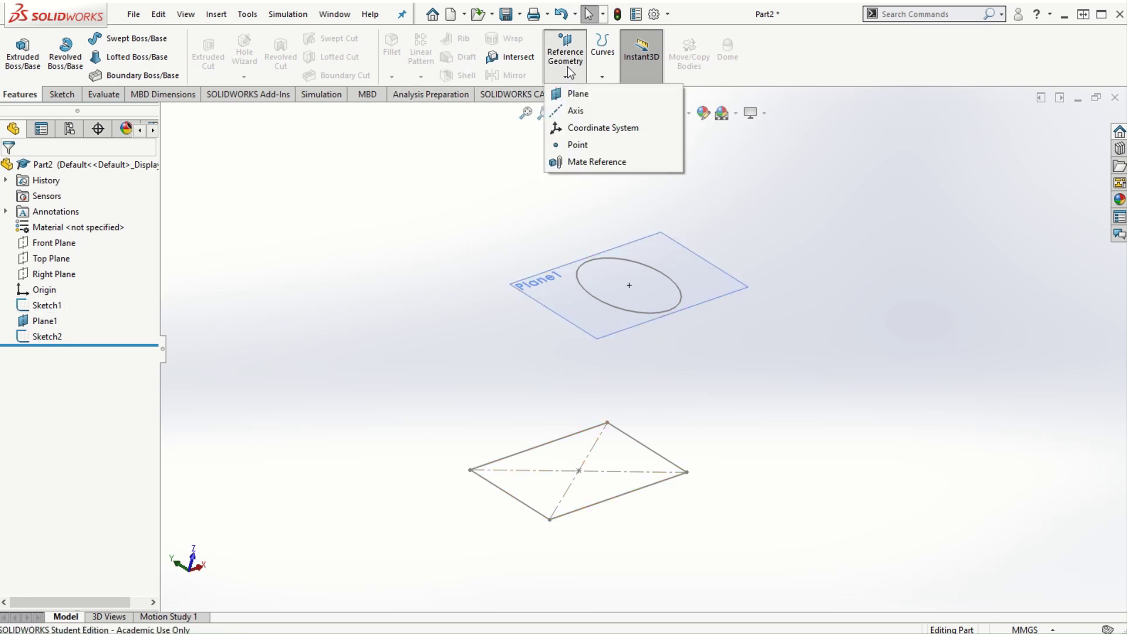
left_click(587, 94)
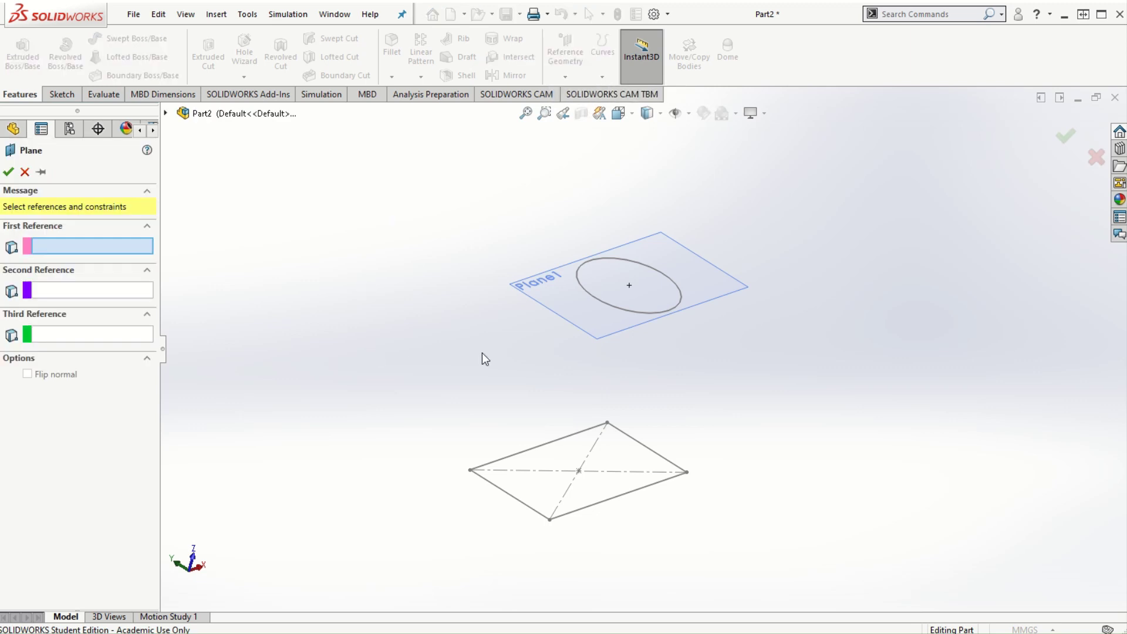
left_click(547, 299)
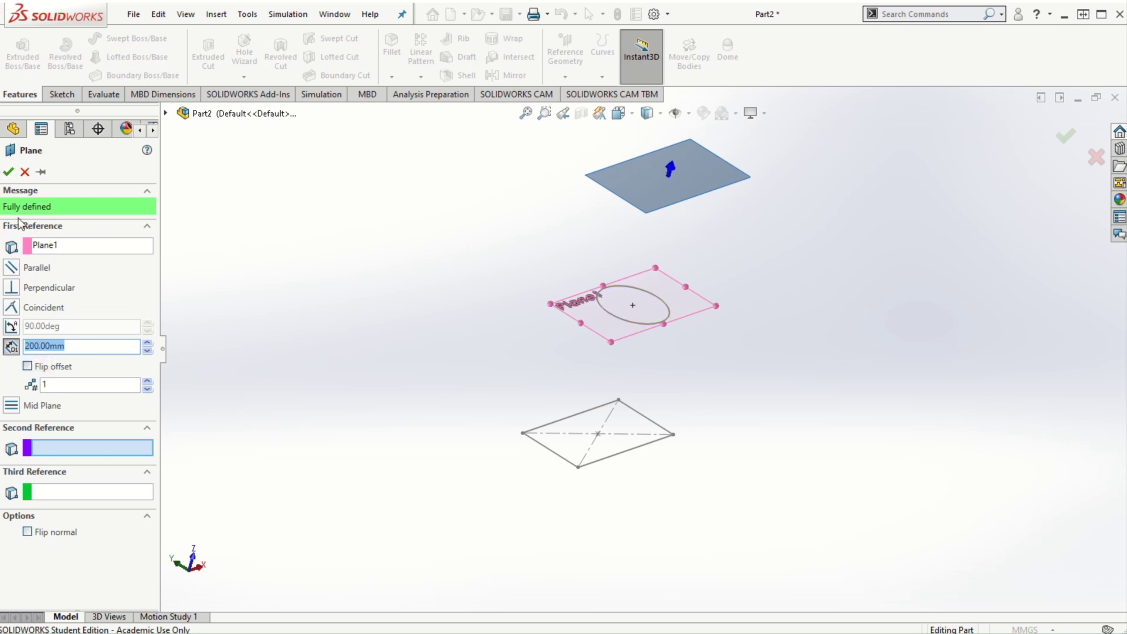
left_click(8, 172)
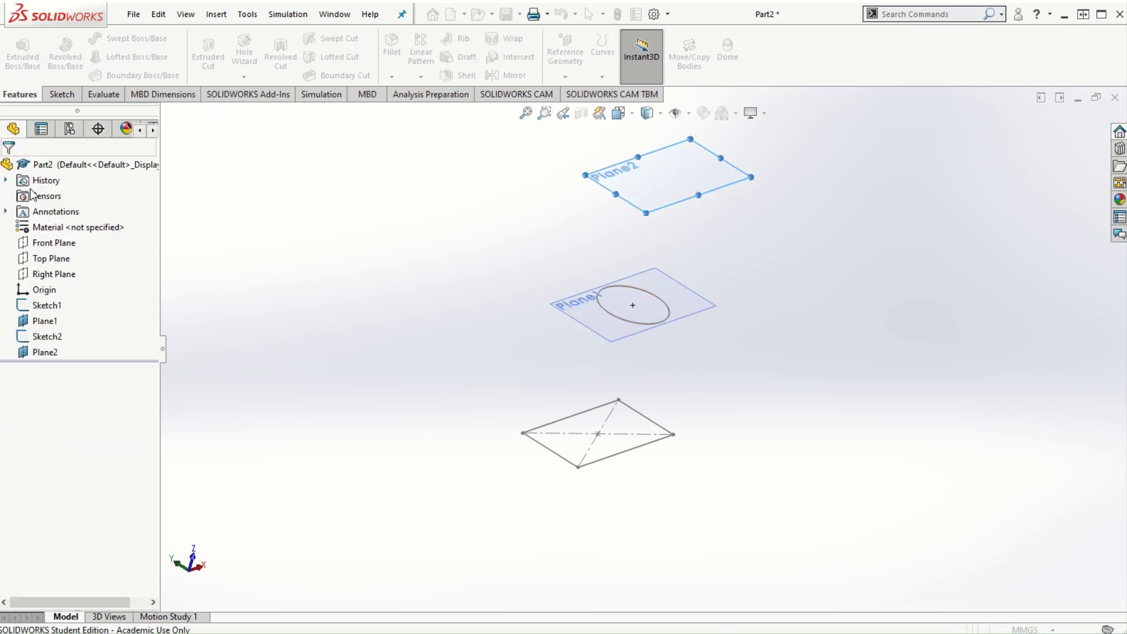
Step: On Plane2, sketch a six-sided polygon centred on the origin with an inscribed circle about 74 mm in diameter
left_click(643, 175)
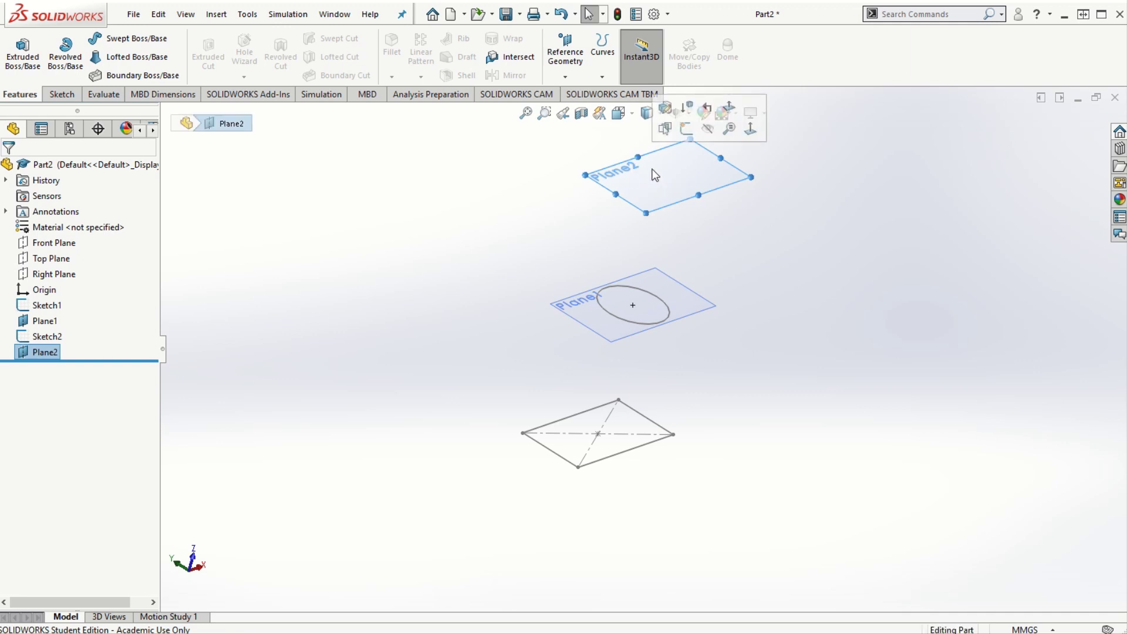
left_click(687, 129)
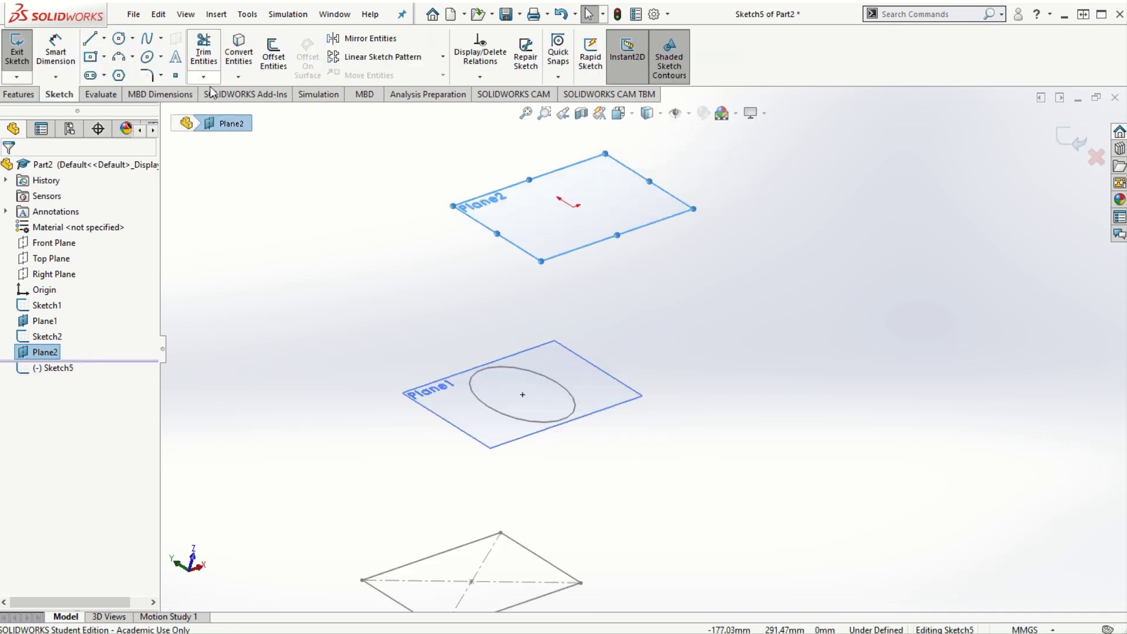
left_click(118, 75)
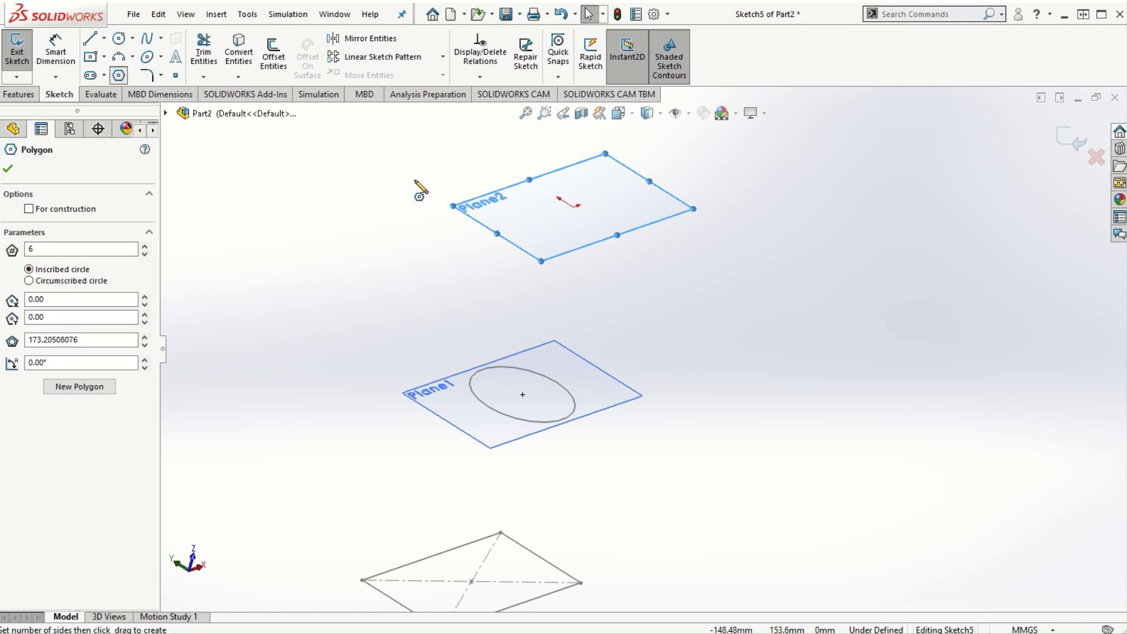
left_click(573, 205)
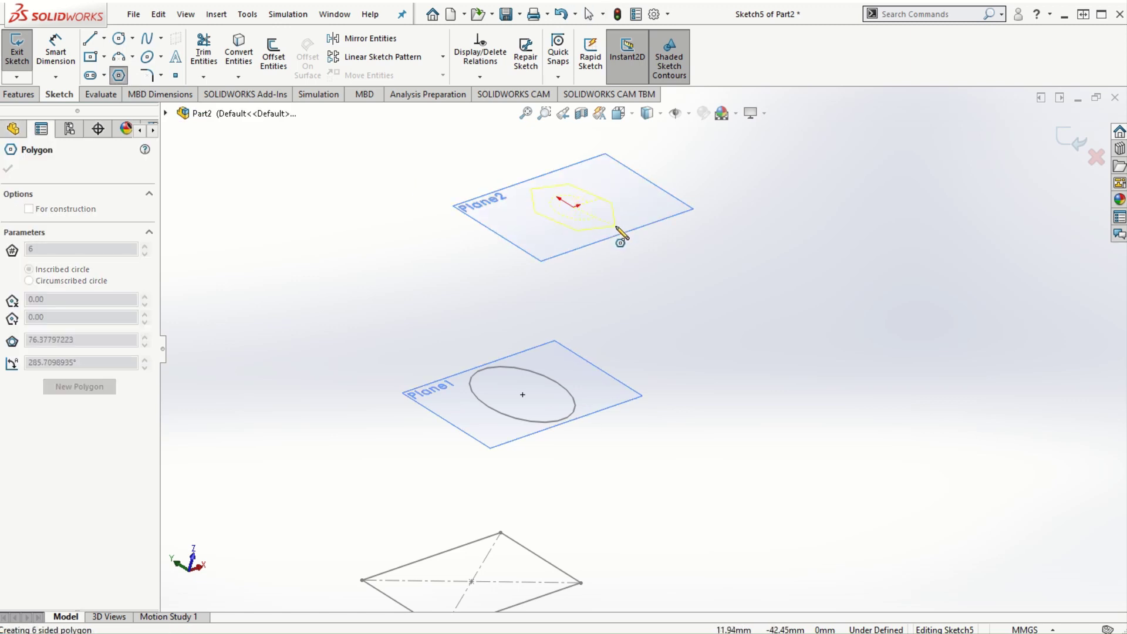
left_click(614, 228)
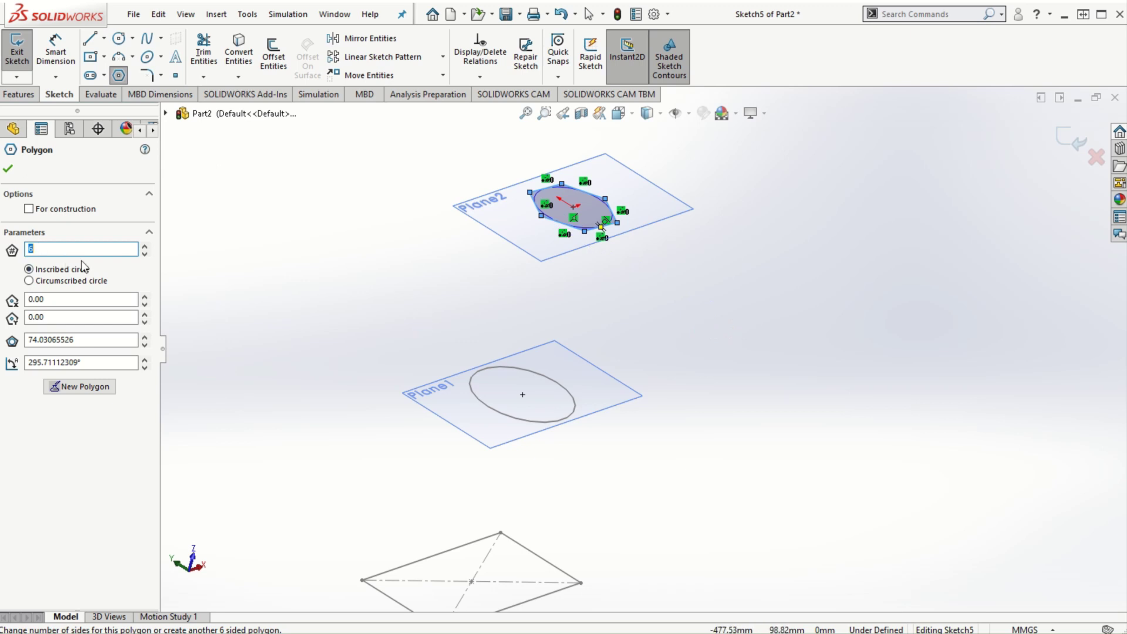
left_click(7, 168)
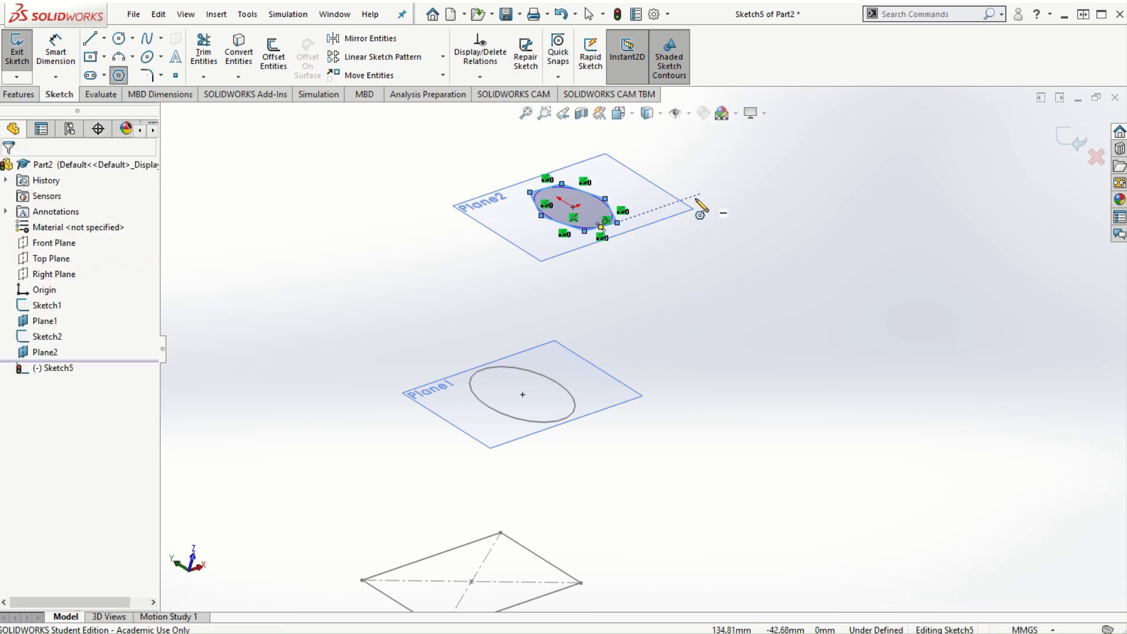
Step: Dimension the distance between two opposite sides of the hexagon as 75 mm
key("ctrl+Down")
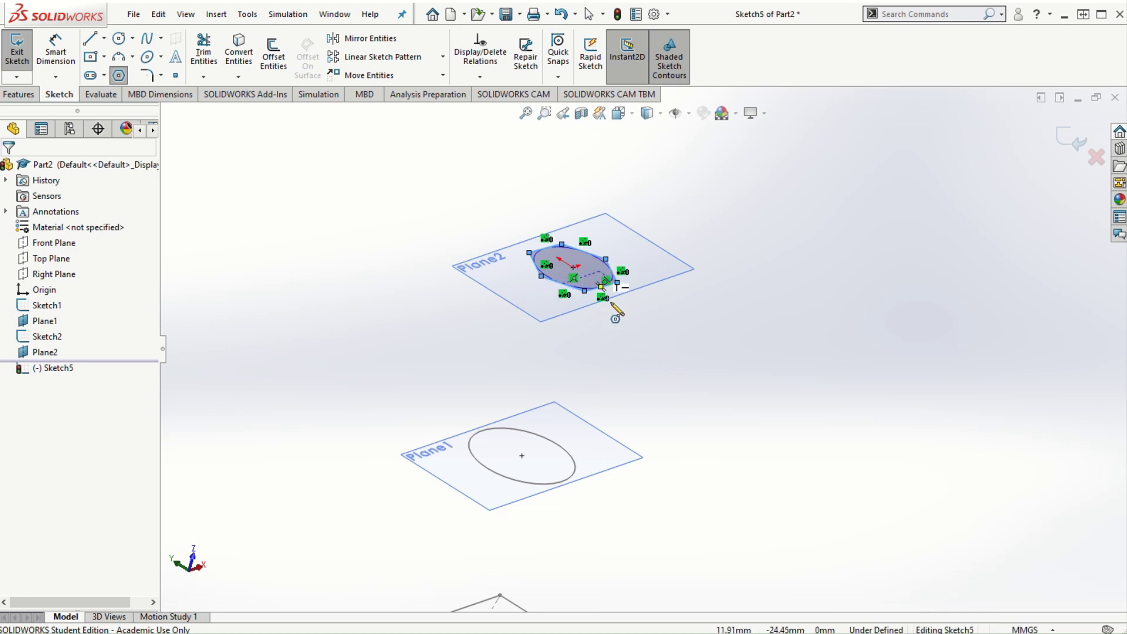
scroll(561, 249, "down", 5)
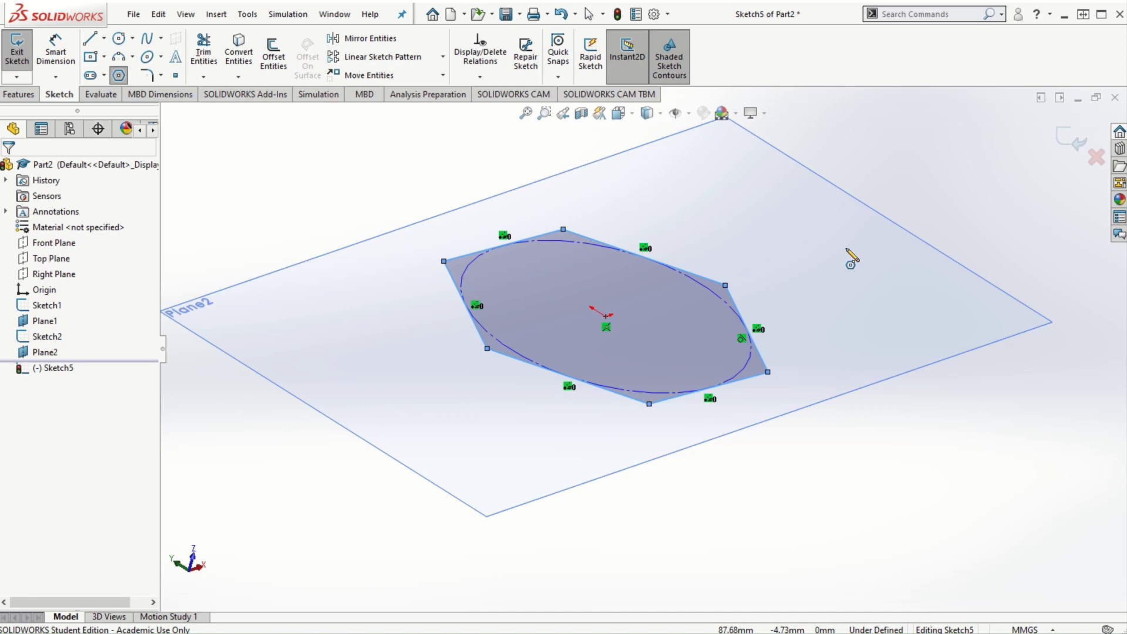
key("ctrl+8")
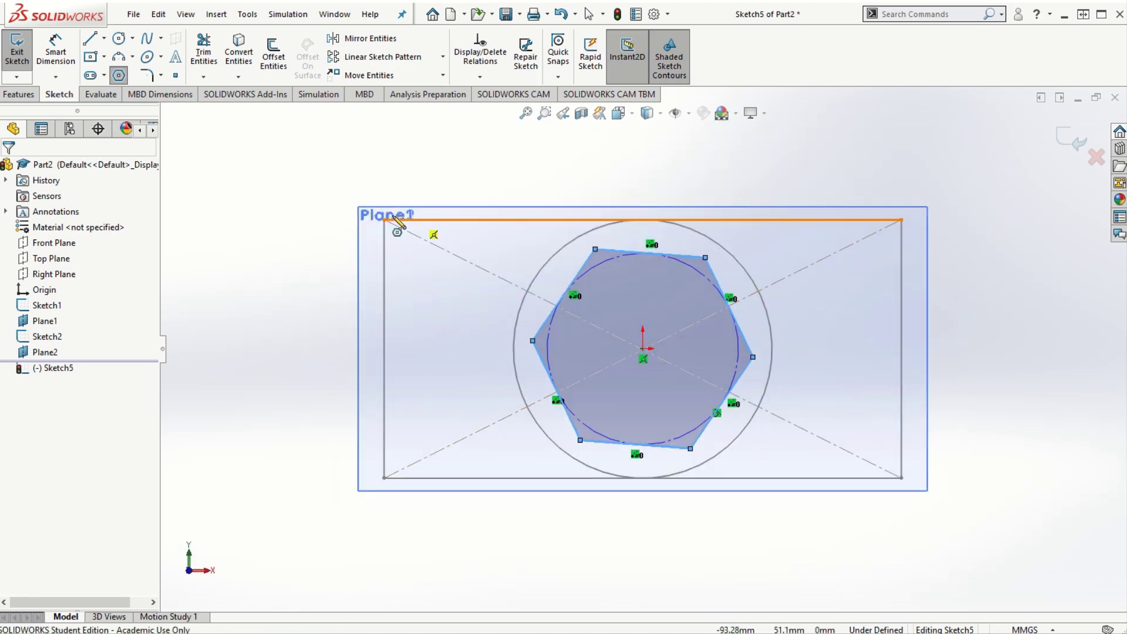
right_click_drag(310, 270, 324, 183)
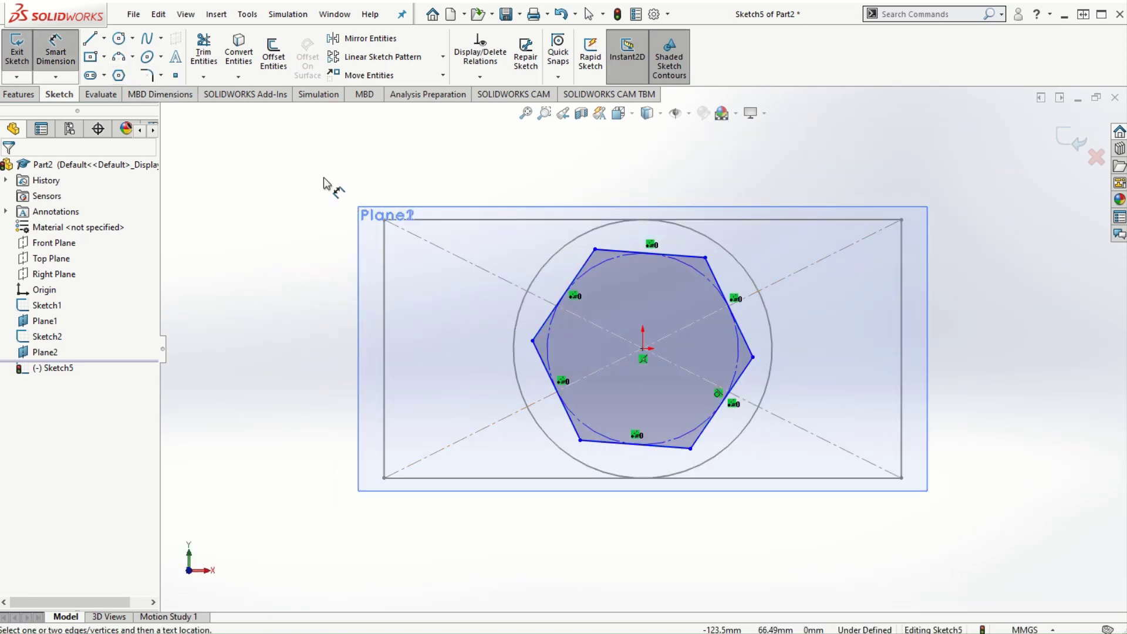
left_click(647, 249)
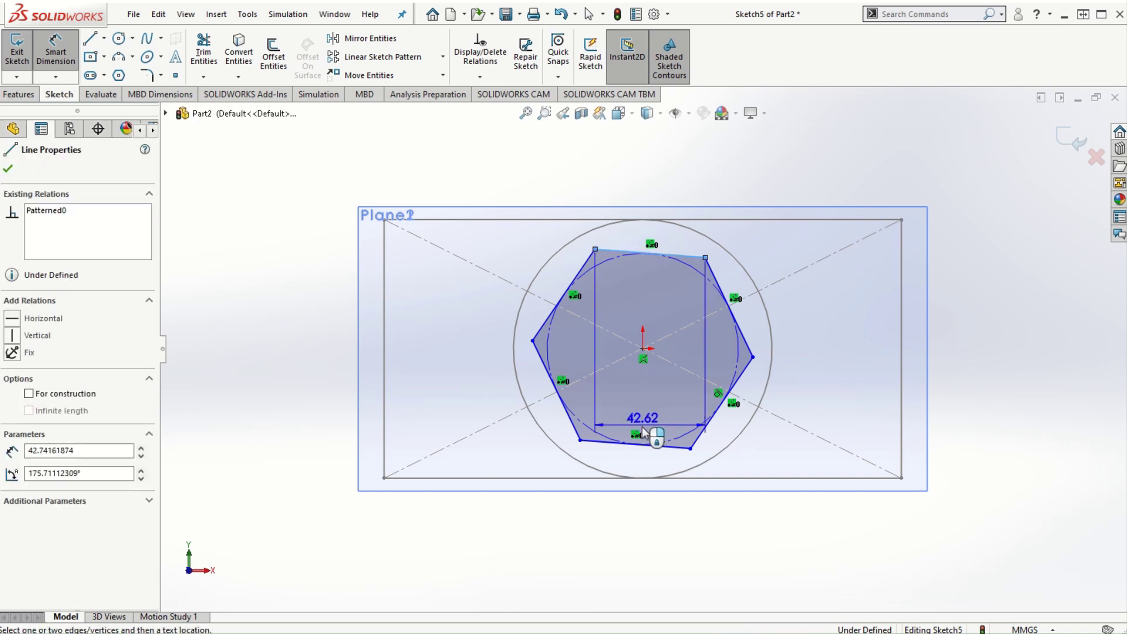
left_click(636, 450)
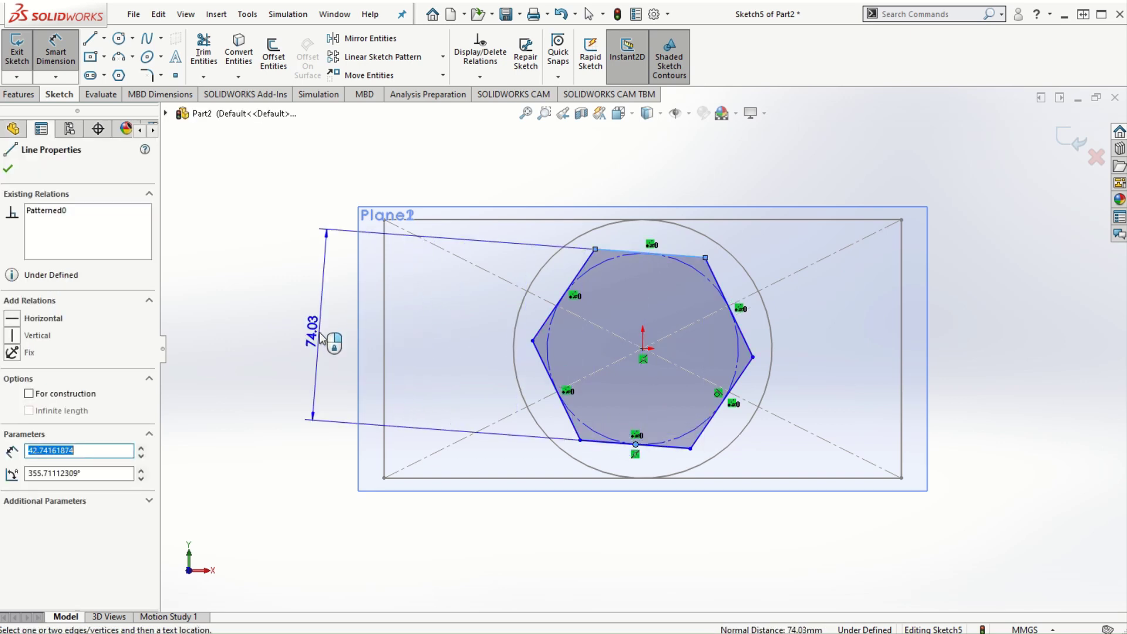
left_click(326, 323)
type("75")
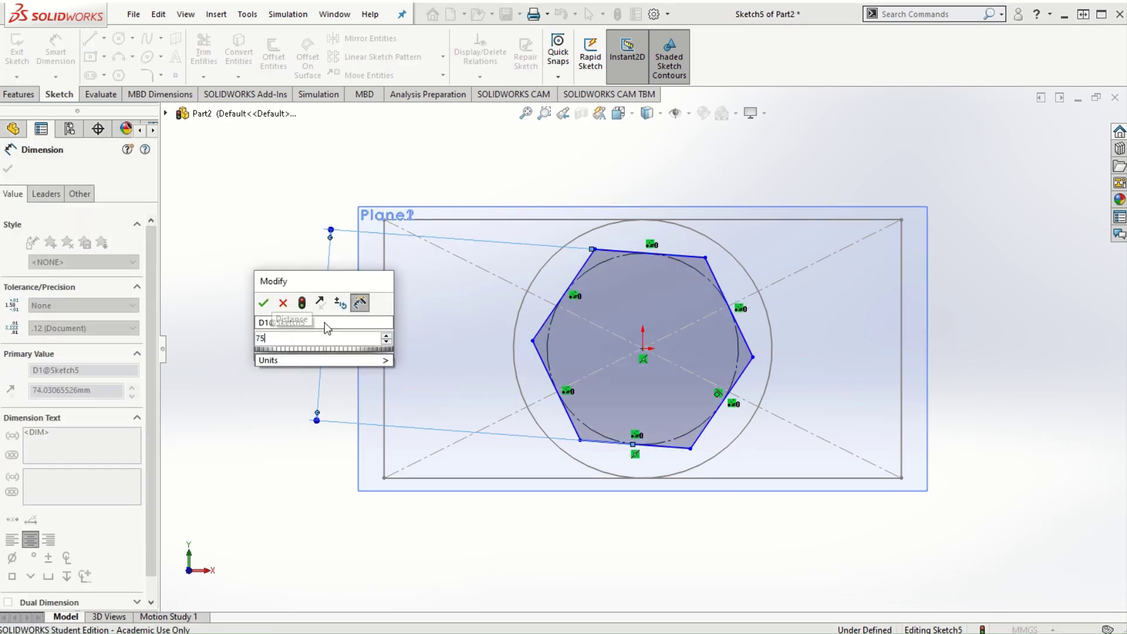
key("Return")
key("Escape")
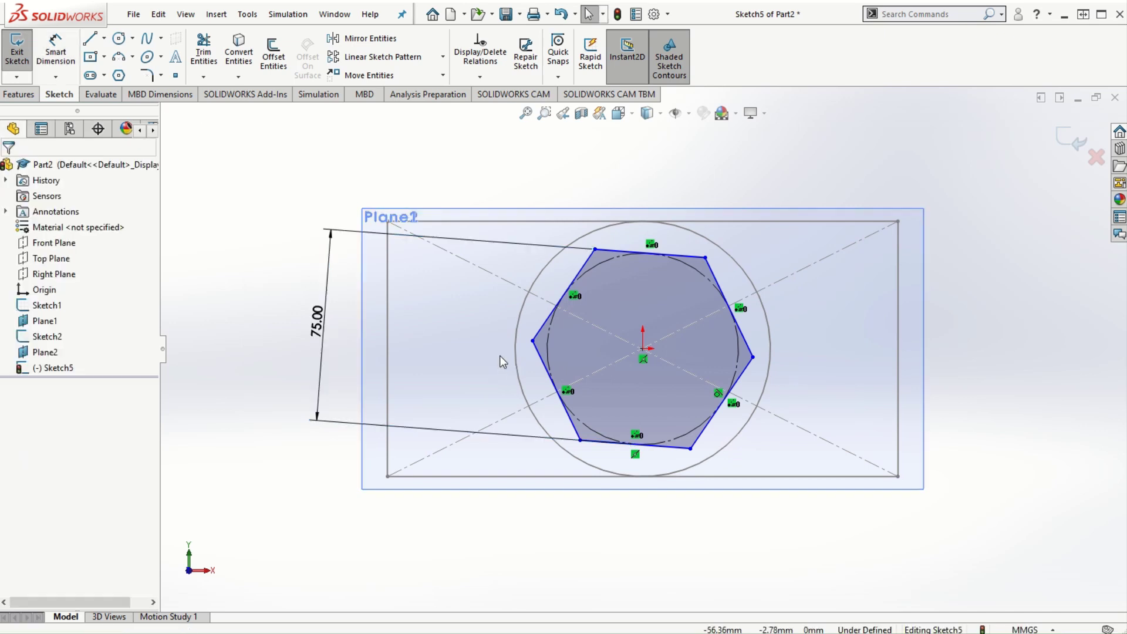
Step: Make the hexagon's upper side horizontal and exit the sketch
left_click(626, 251)
left_click(669, 186)
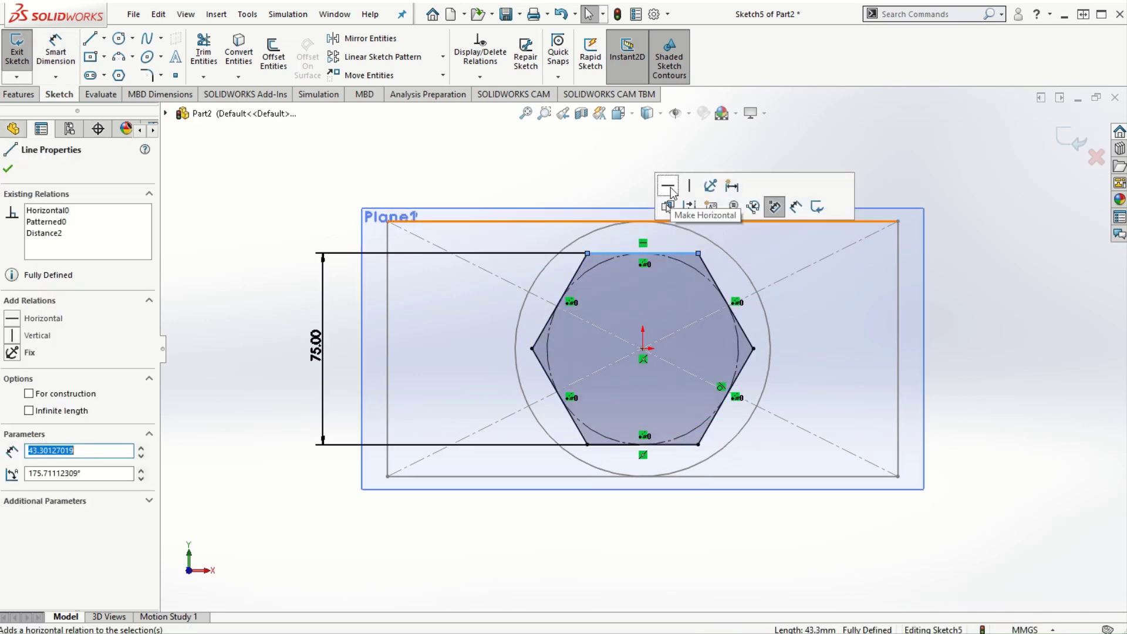
left_click(980, 464)
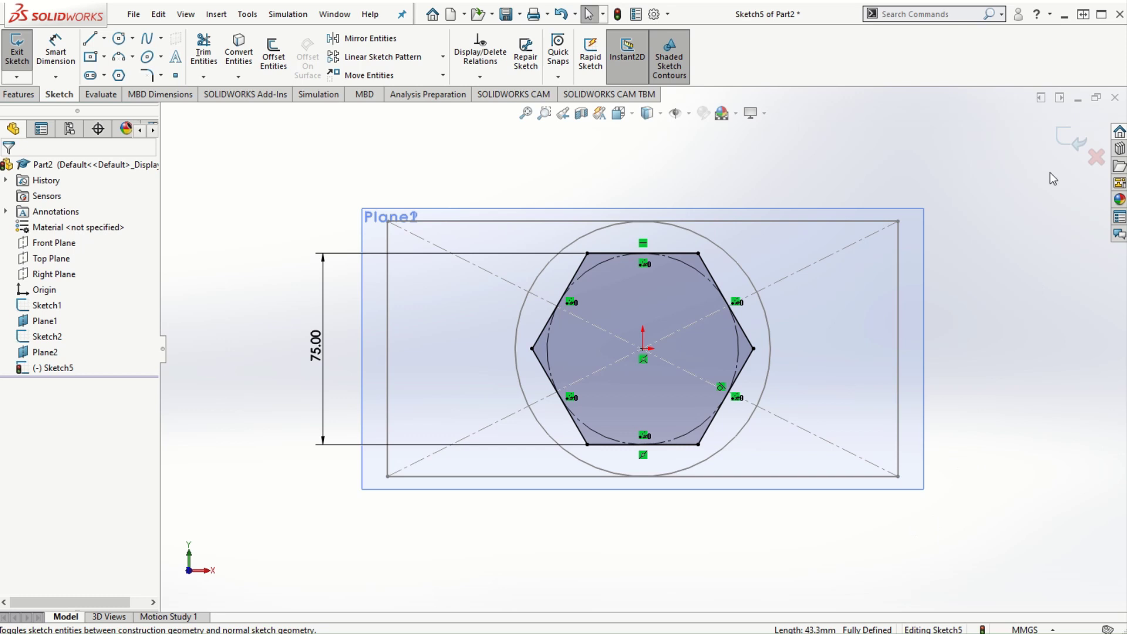
mouse_move(996, 367)
middle_mouse_down()
mouse_move(1004, 395)
mouse_move(1024, 382)
mouse_move(942, 463)
mouse_move(947, 378)
mouse_move(941, 433)
mouse_move(833, 315)
mouse_move(837, 324)
middle_mouse_up()
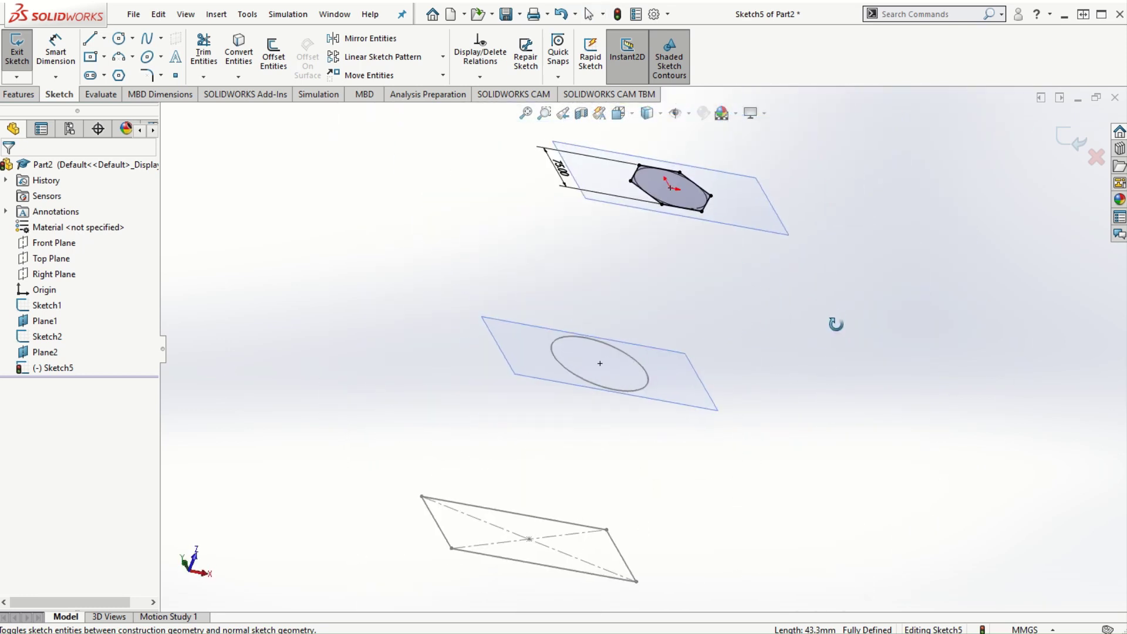
left_click(1073, 141)
left_click(819, 397)
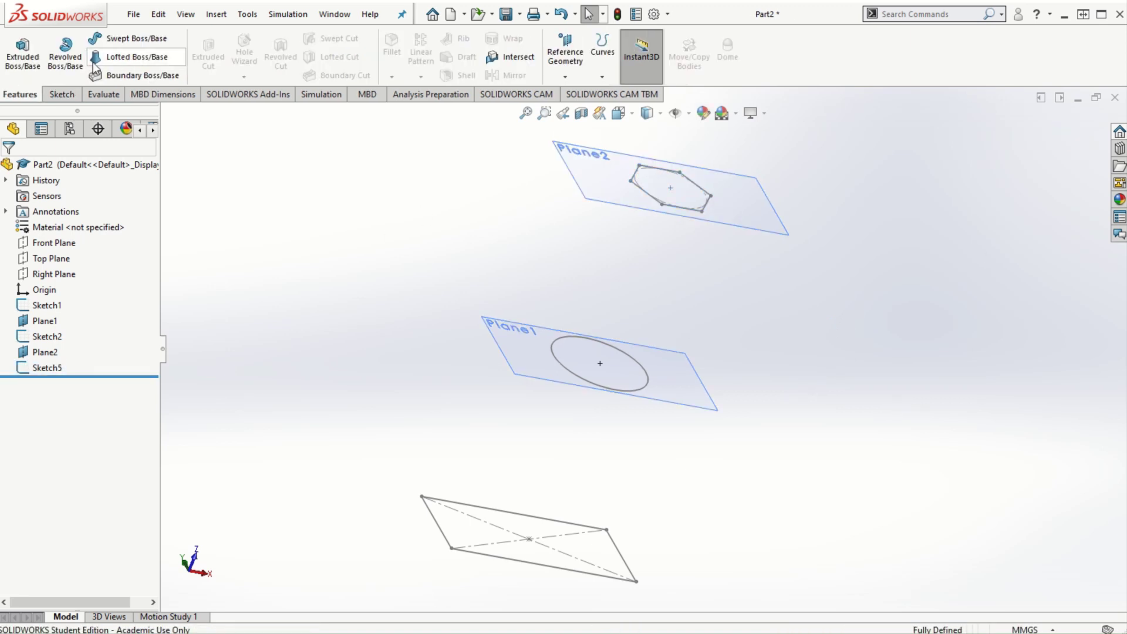
Step: Create a lofted boss through the hexagon, circle and rectangle sketches, in that order, and look at its shape
left_click(129, 56)
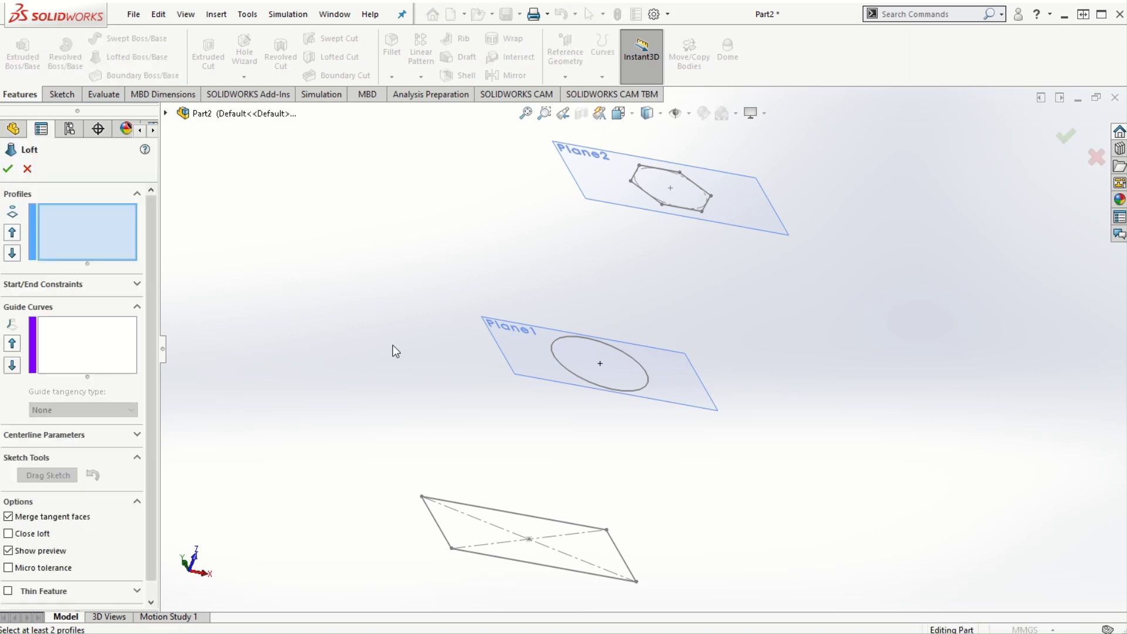
left_click(637, 196)
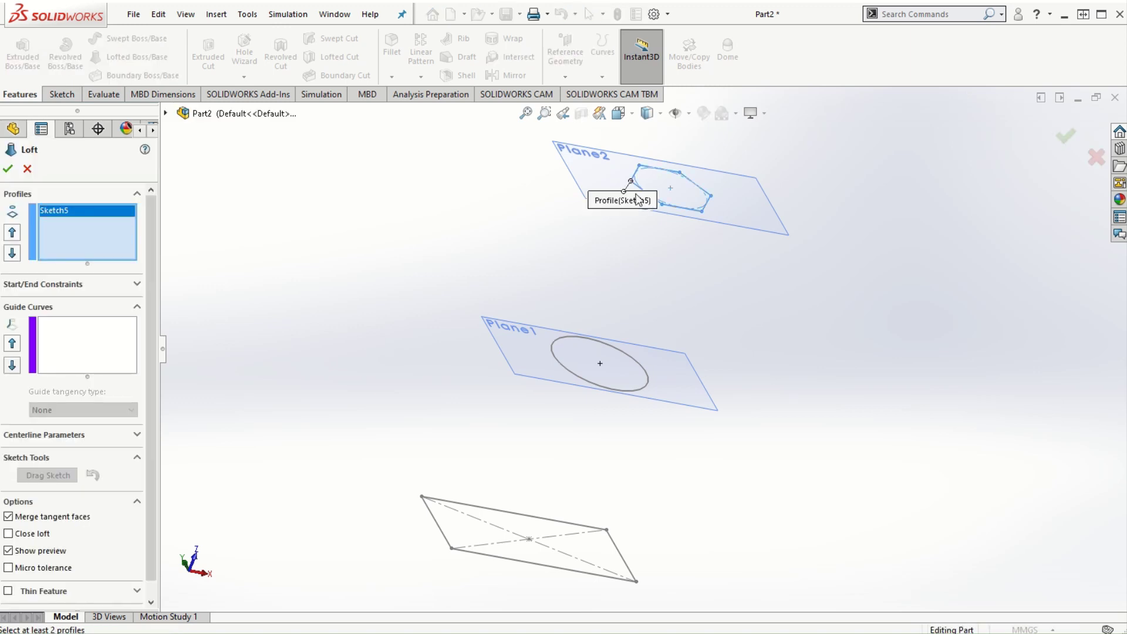
left_click(565, 337)
left_click(432, 520)
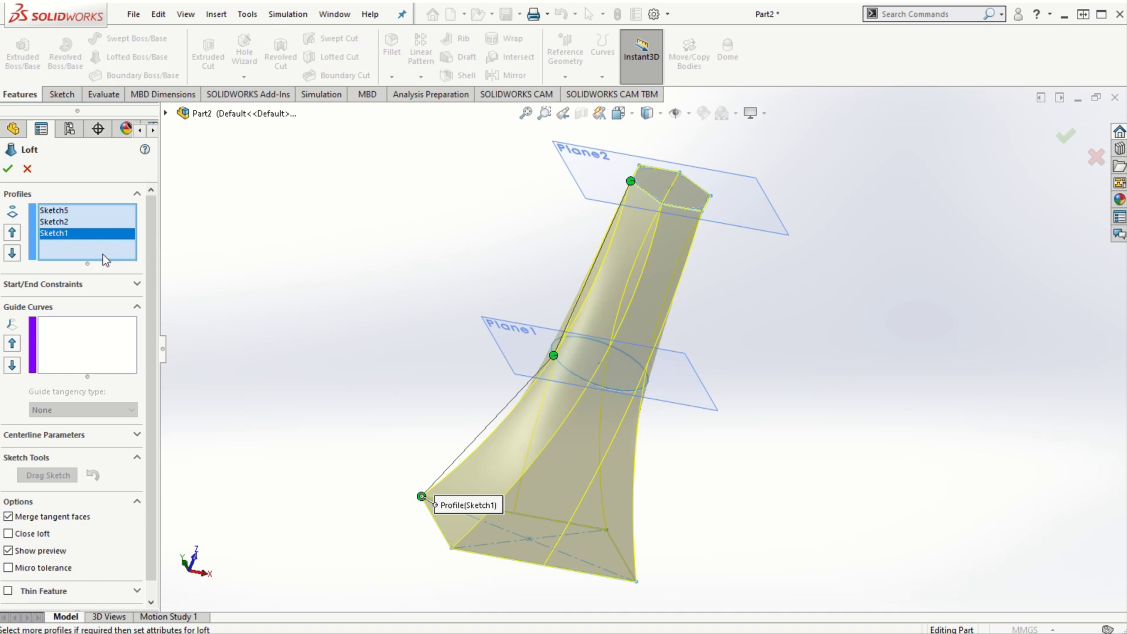
left_click(8, 170)
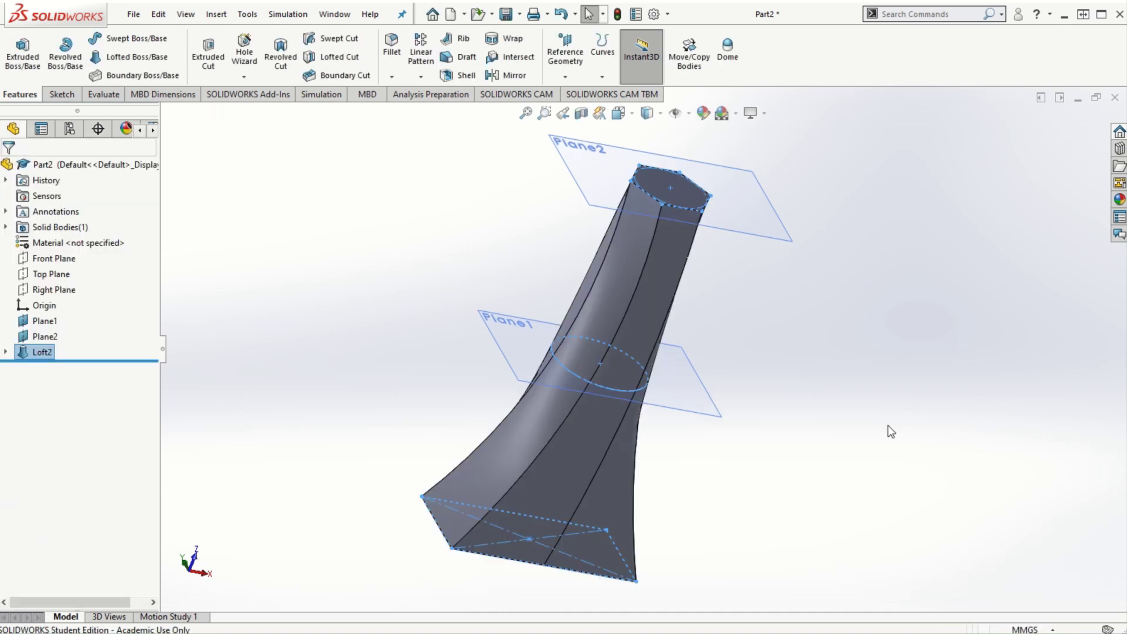
mouse_move(887, 429)
middle_mouse_down()
mouse_move(796, 461)
mouse_move(820, 554)
mouse_move(839, 288)
middle_mouse_up()
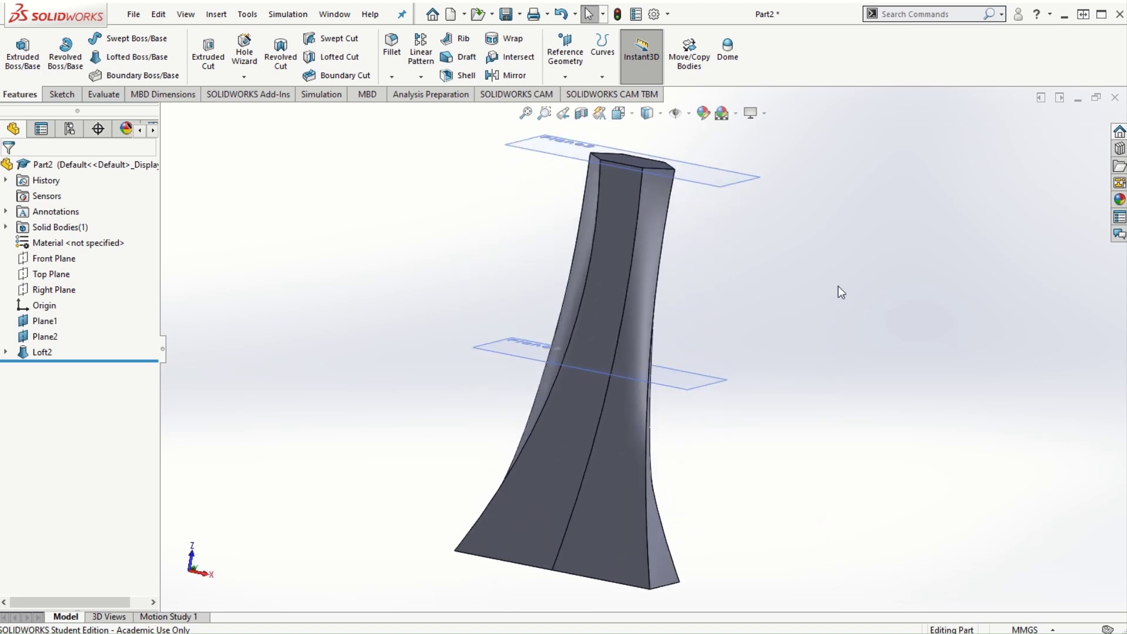
middle_click_drag(628, 274, 801, 344)
mouse_move(800, 465)
middle_mouse_down()
mouse_move(831, 448)
mouse_move(812, 459)
middle_mouse_up()
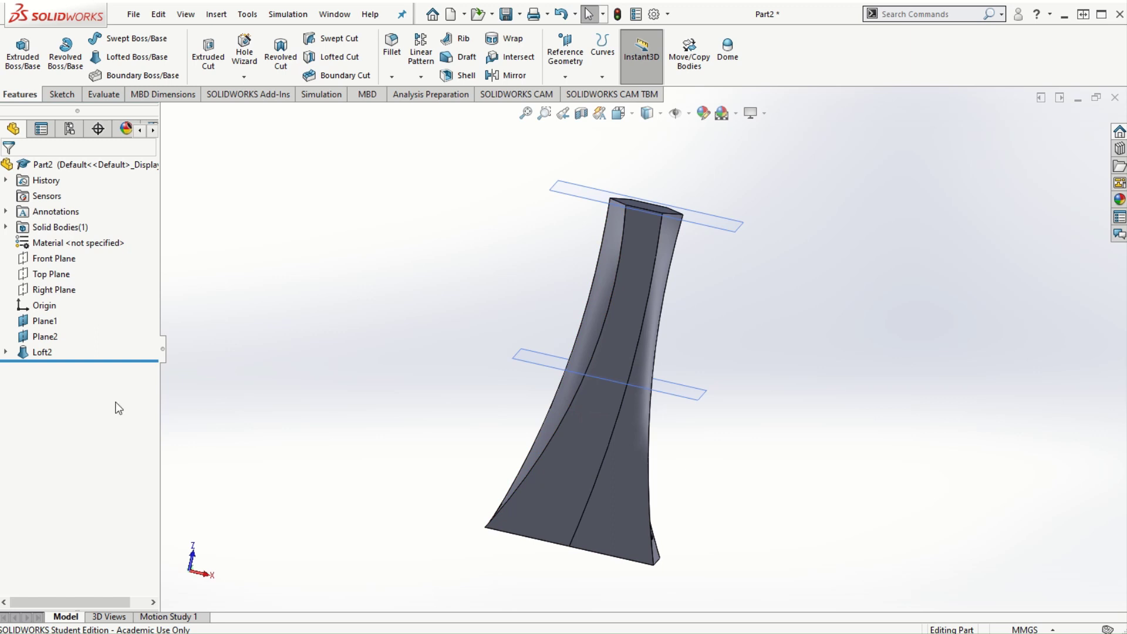
Step: Delete the lofted boss, keeping its absorbed profile sketches
right_click(30, 350)
left_click(88, 429)
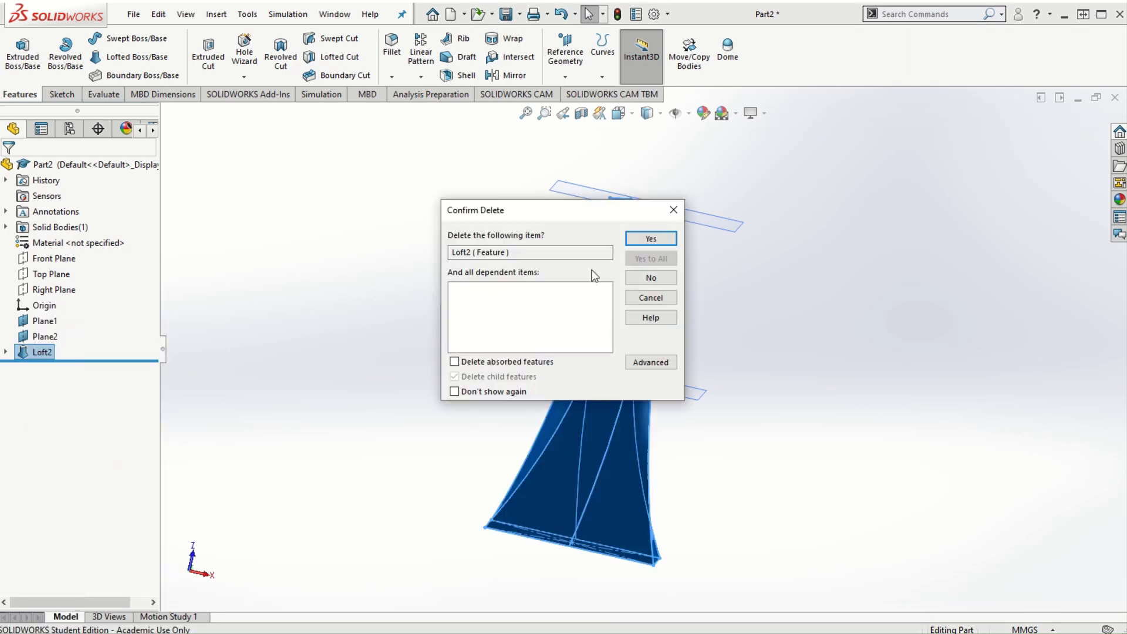
left_click(649, 239)
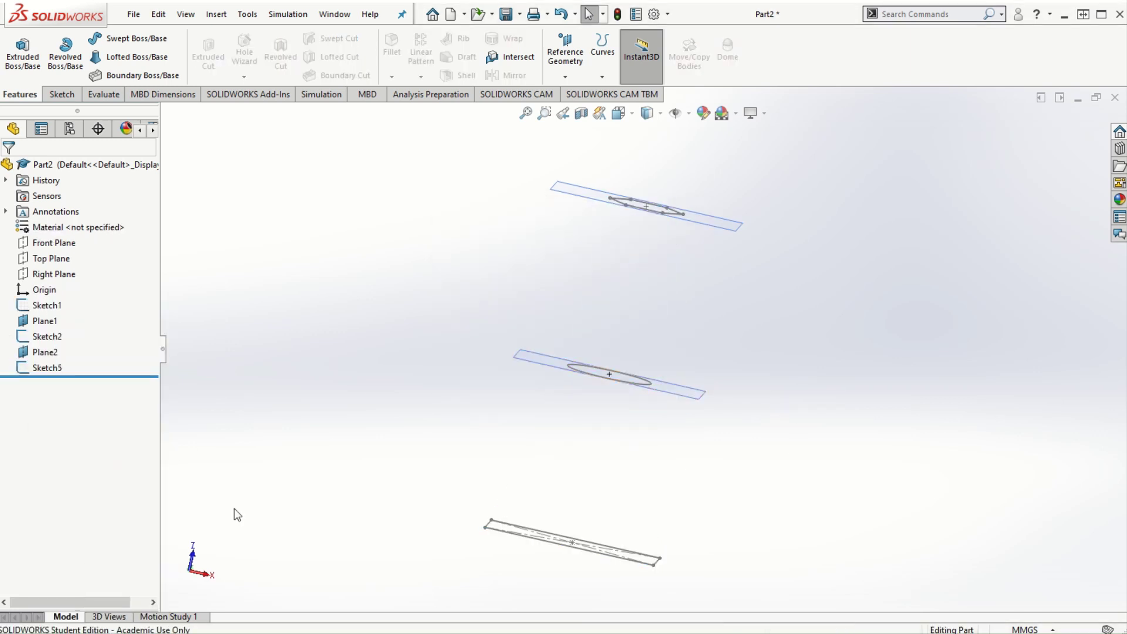
Step: Open the circle's sketch on Plane1 for editing
middle_click_drag(686, 390, 662, 515)
scroll(646, 496, "down", 3)
middle_click_drag(635, 478, 662, 439)
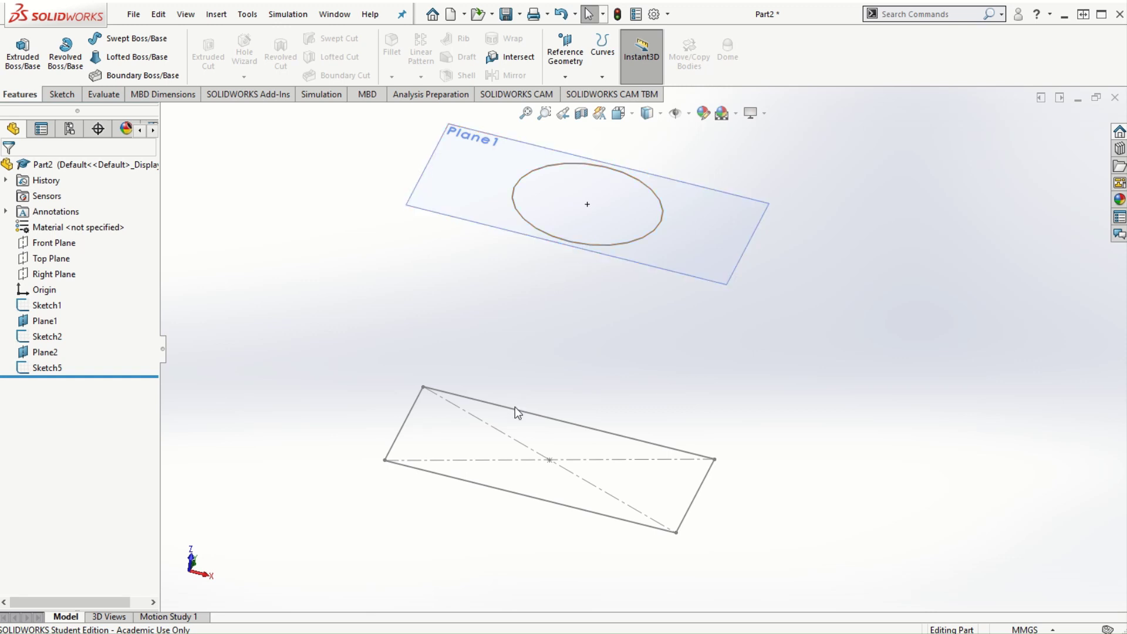
scroll(663, 357, "up", 3)
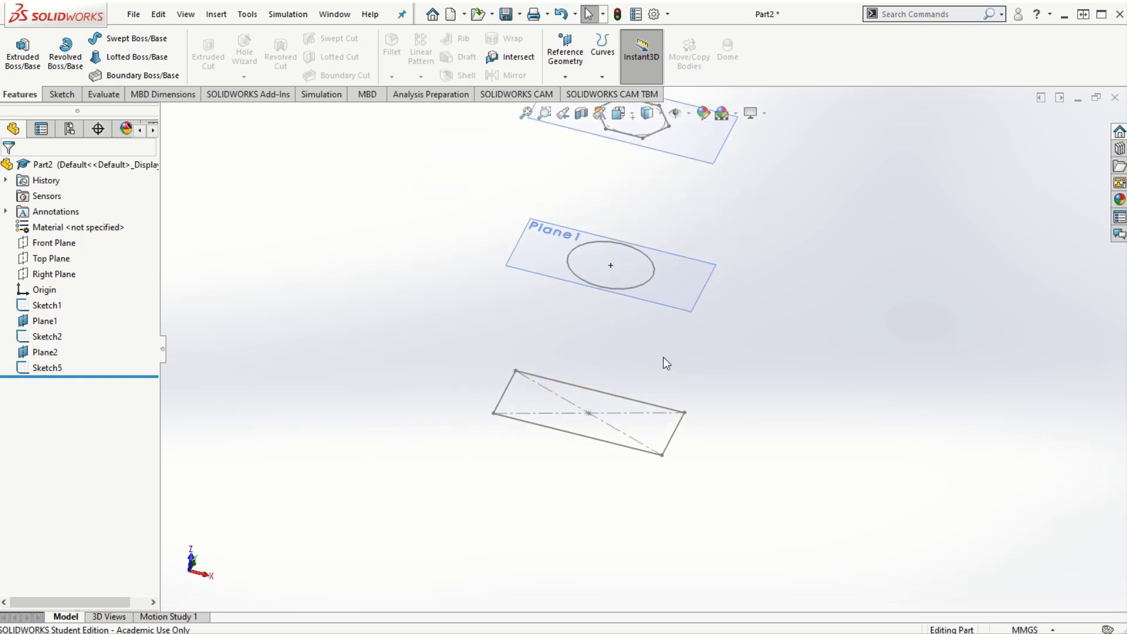
scroll(661, 222, "down", 2)
left_click(647, 287)
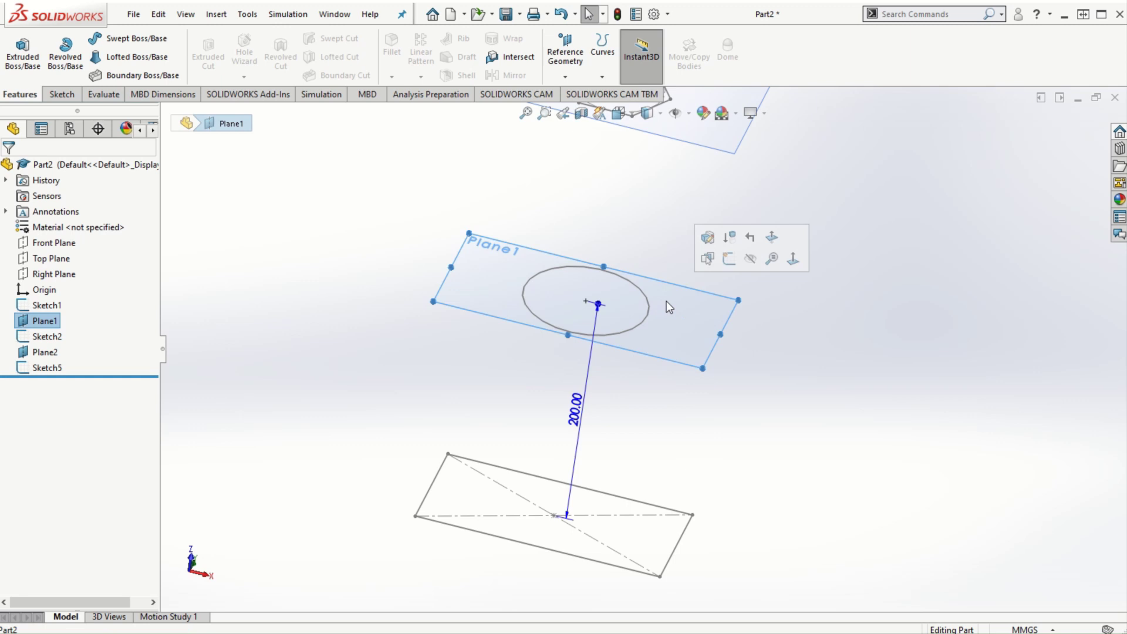
left_click(649, 310)
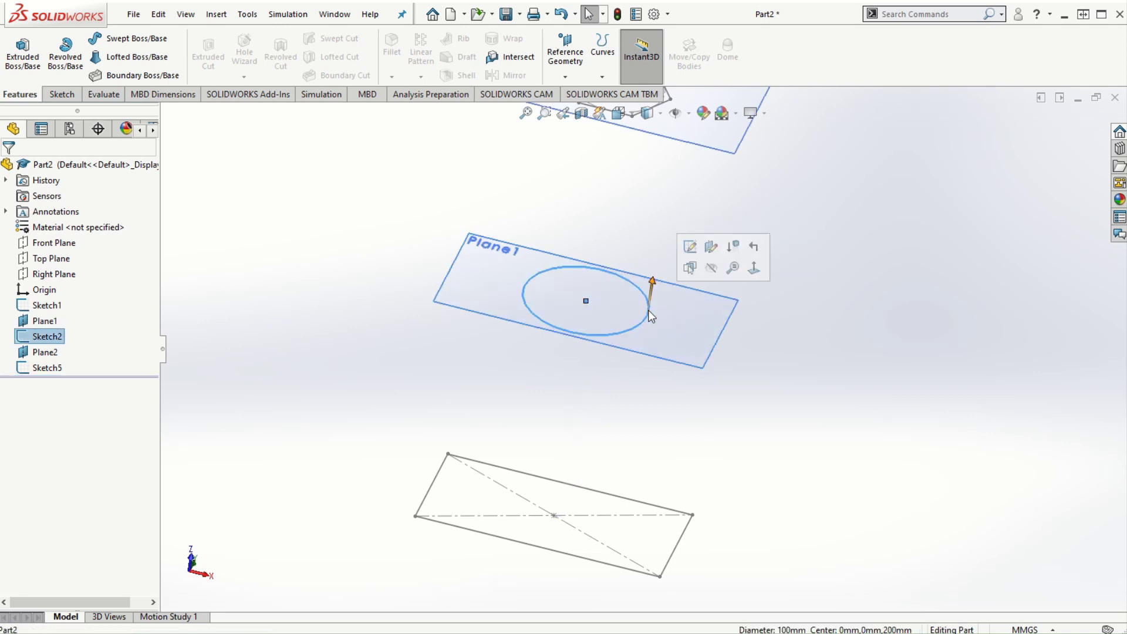
right_click(50, 335)
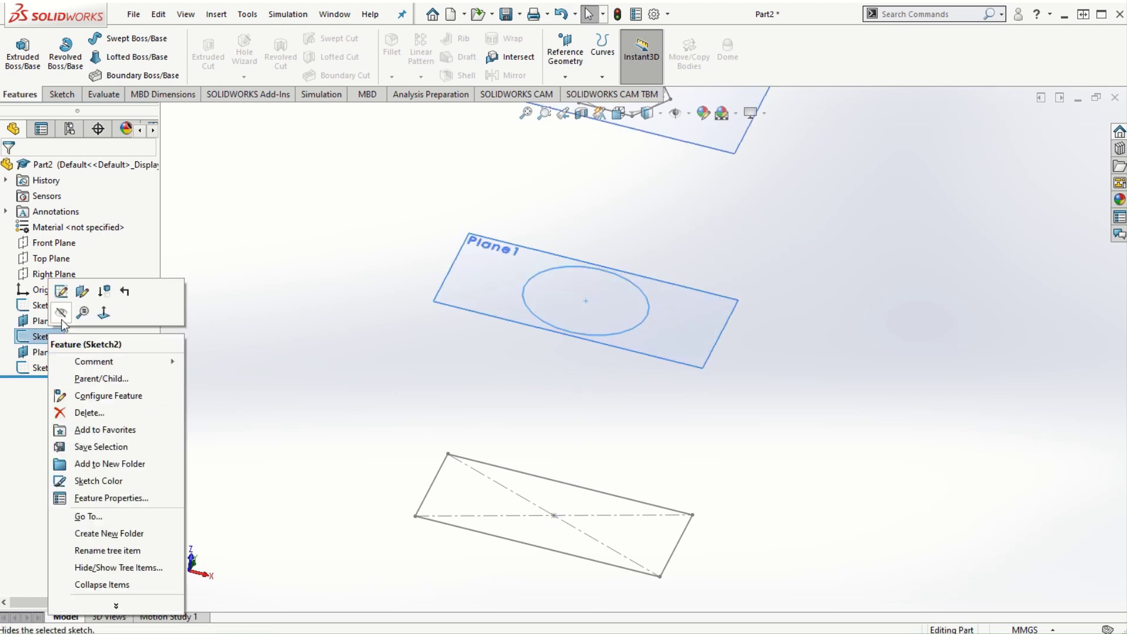
left_click(61, 292)
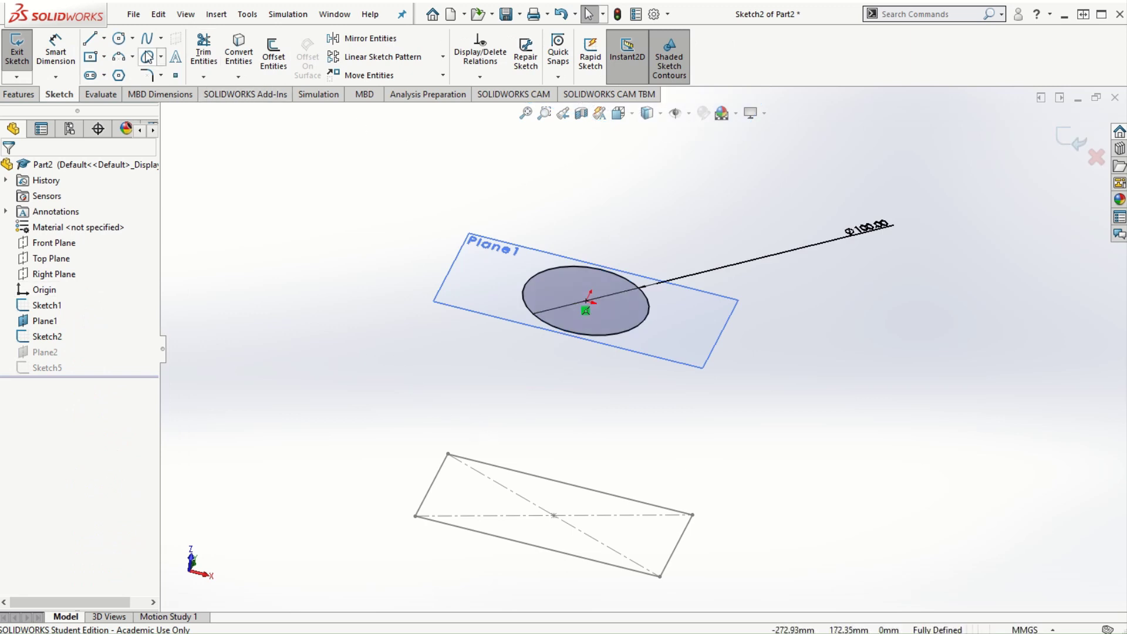
Step: Draw a horizontal line across the circle between its opposite quadrant points and make it construction geometry
left_click(93, 38)
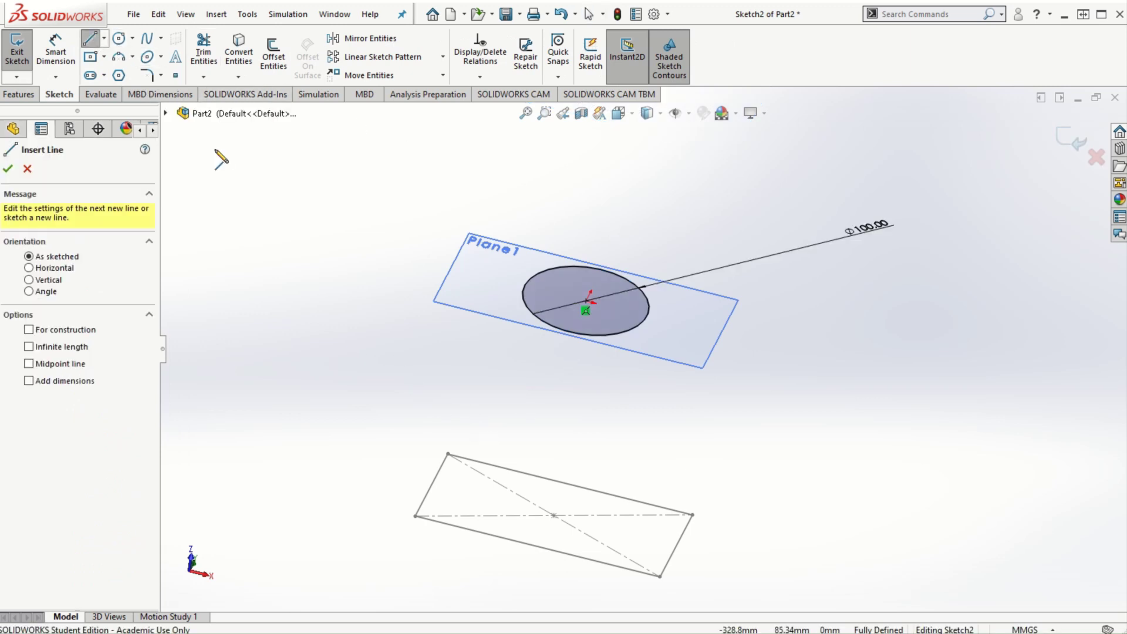
left_click(524, 286)
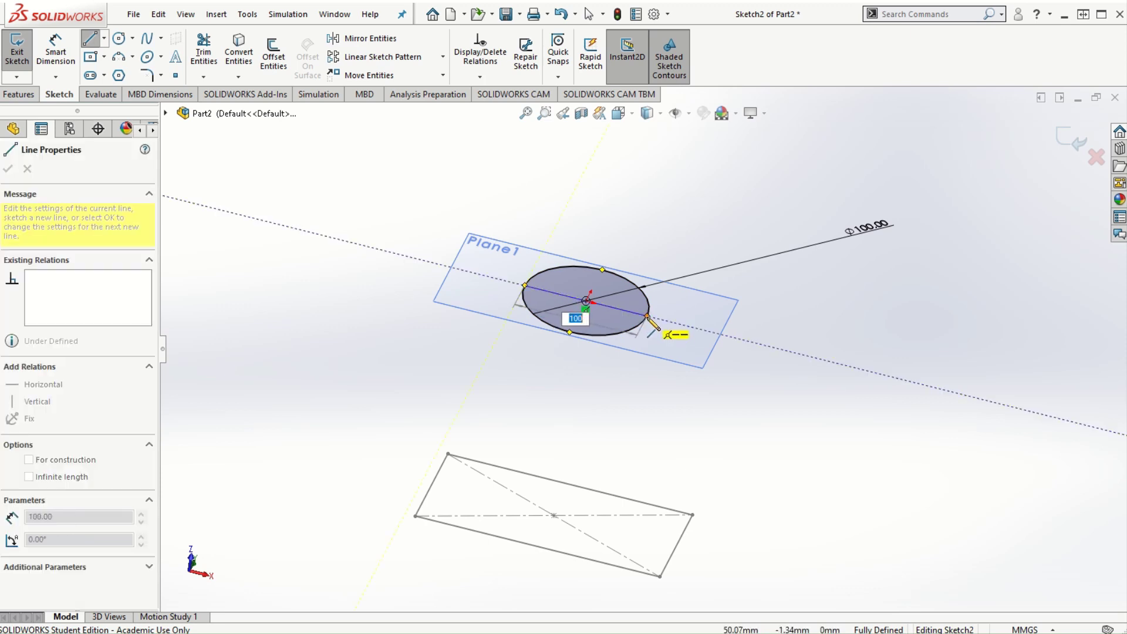
left_click(646, 317)
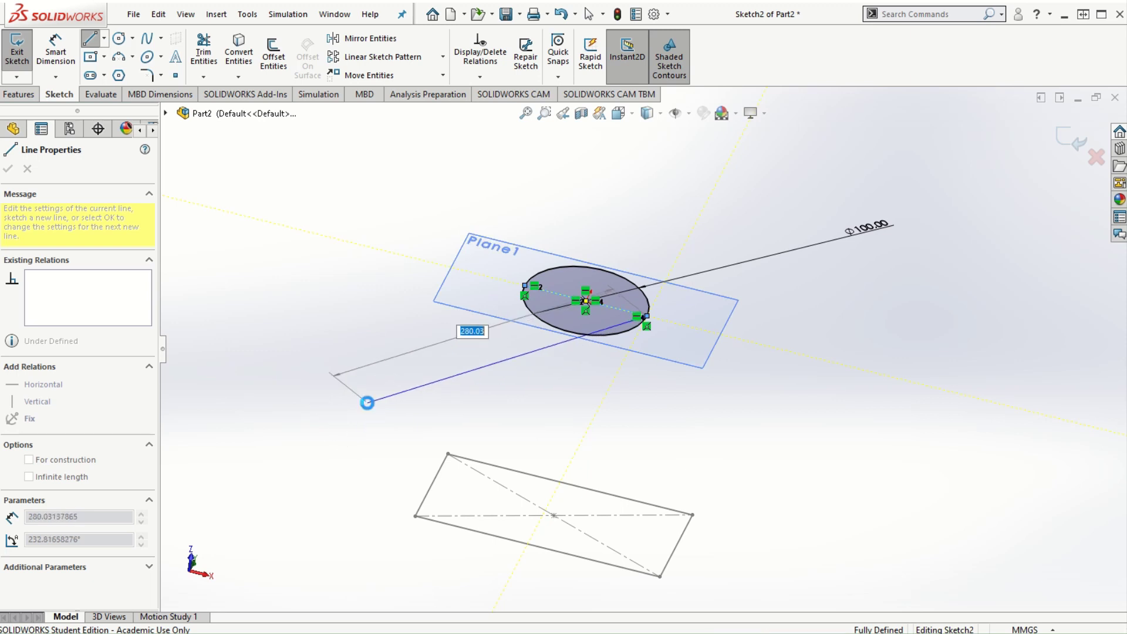
key("Escape")
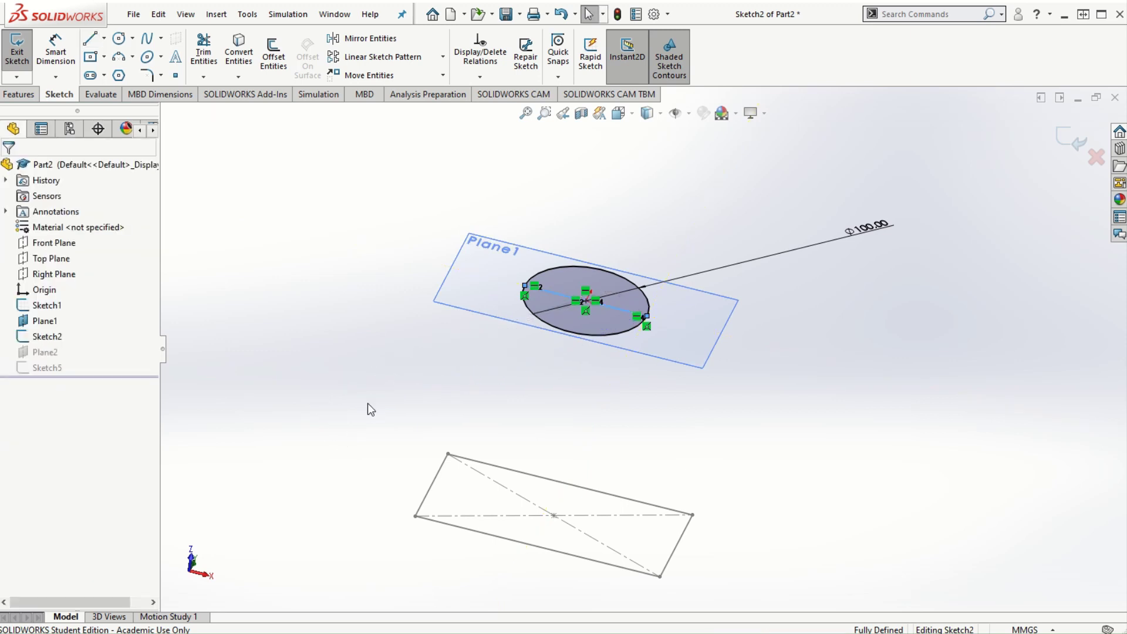
left_click(556, 294)
left_click(41, 393)
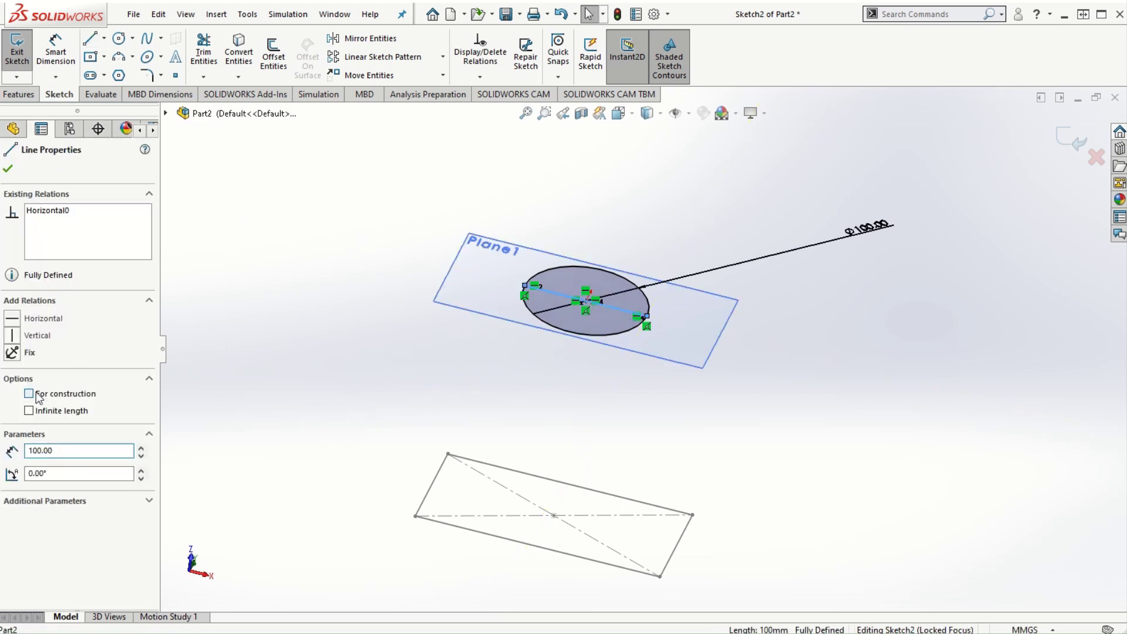
left_click(8, 169)
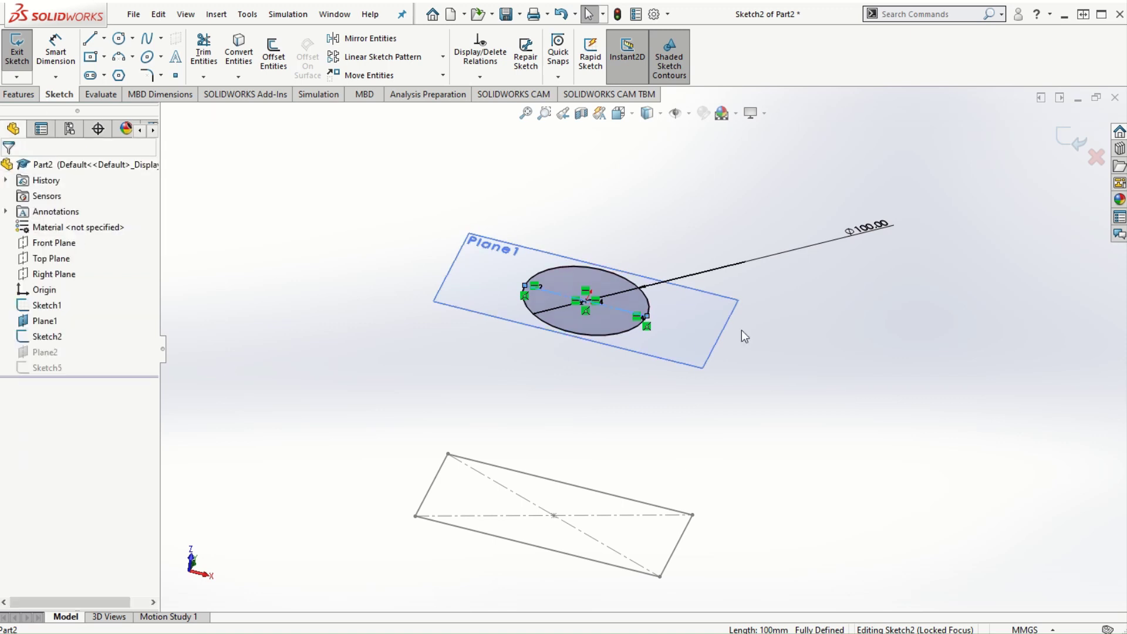
Step: Draw a vertical line across the circle between its other two quadrant points, make it construction geometry, and exit the sketch
scroll(644, 314, "down", 3)
scroll(538, 290, "down", 3)
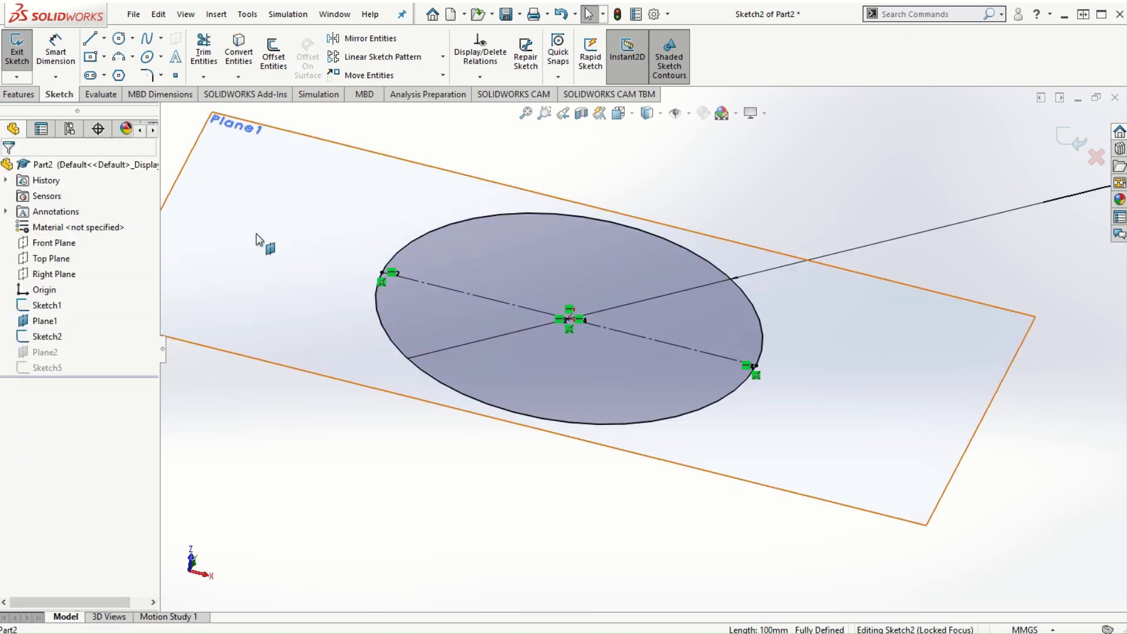
left_click(93, 40)
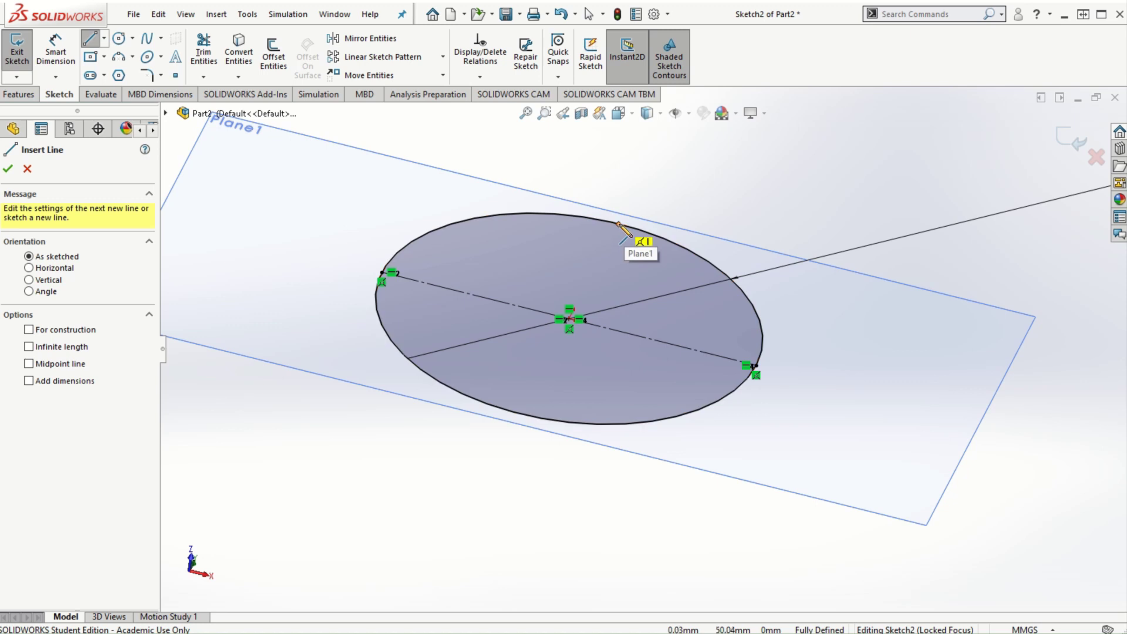
left_click(618, 223)
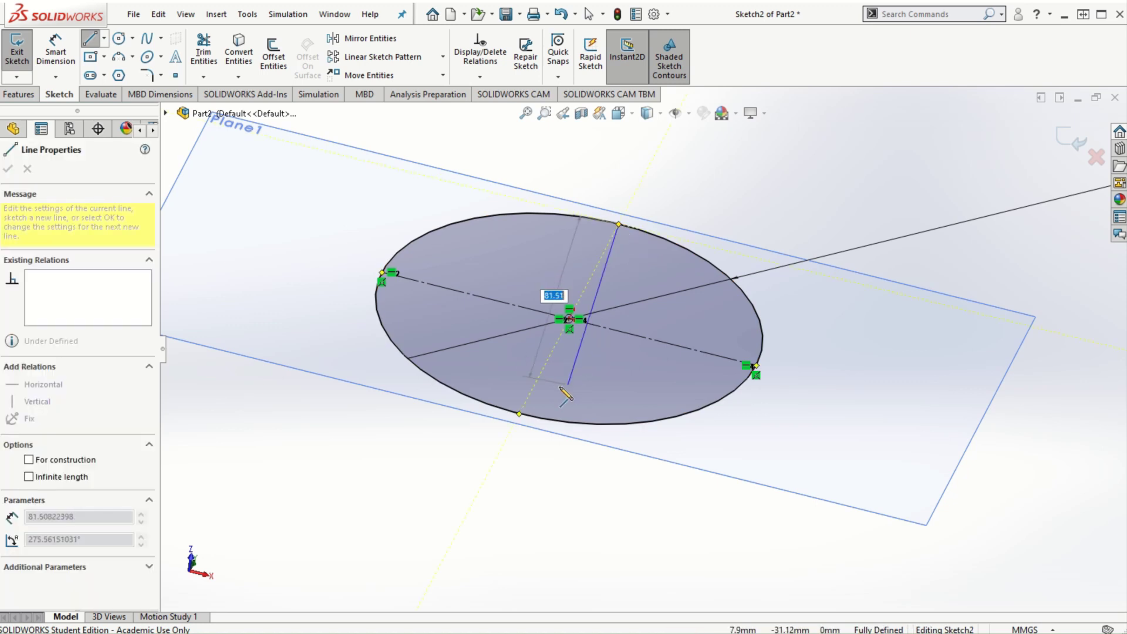
left_click(518, 414)
key("Escape")
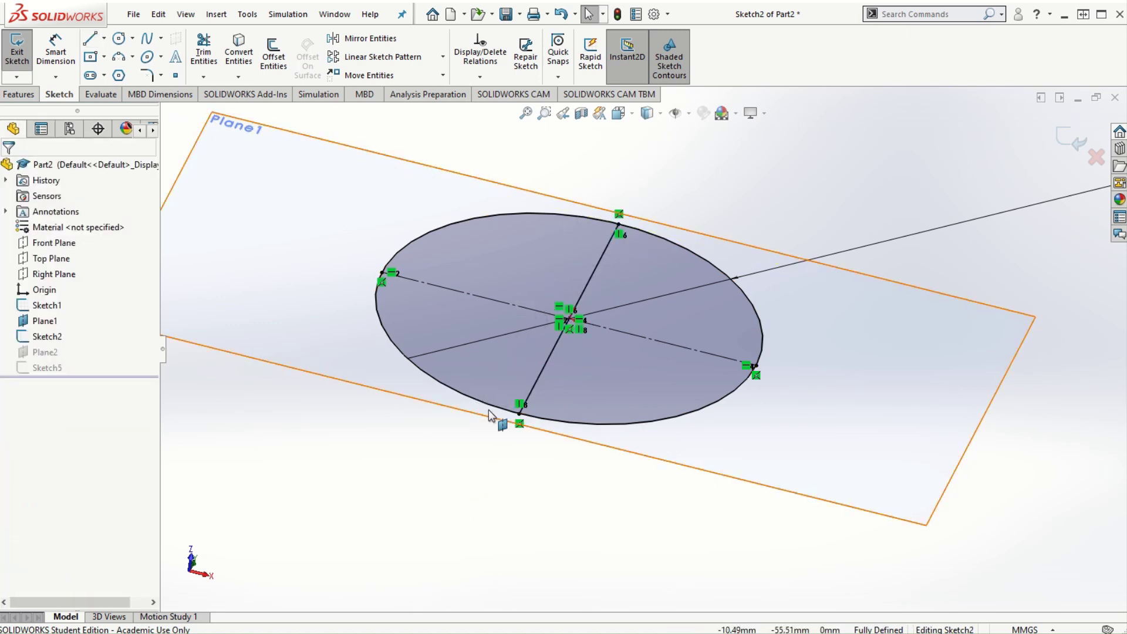
left_click(529, 390)
left_click(47, 394)
left_click(8, 169)
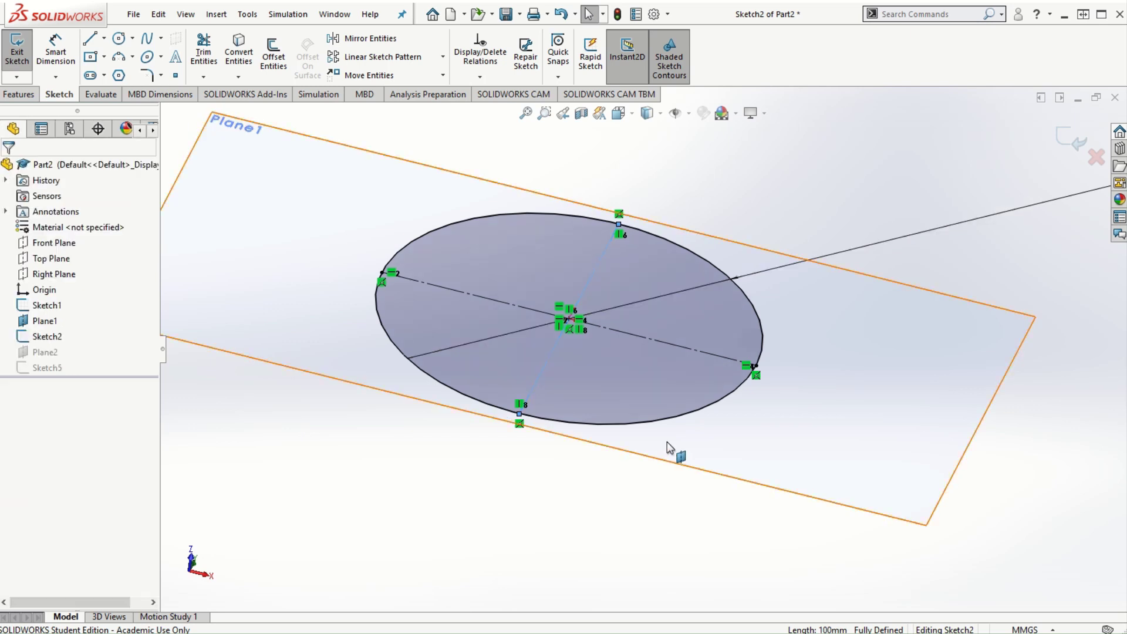
scroll(659, 517, "up", 5)
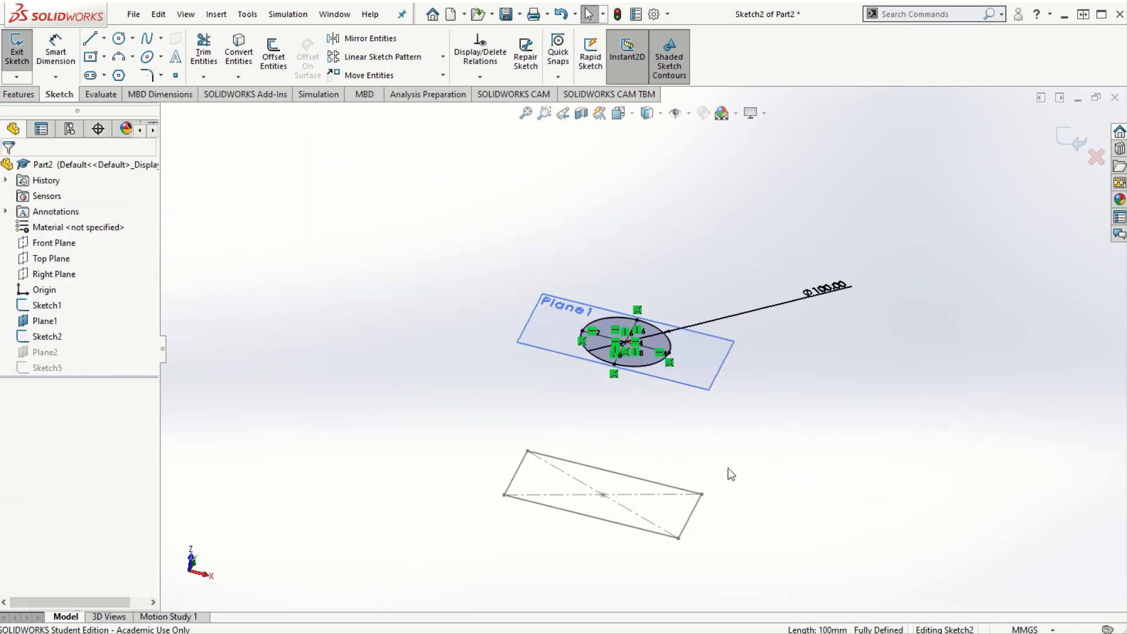
scroll(652, 376, "down", 5)
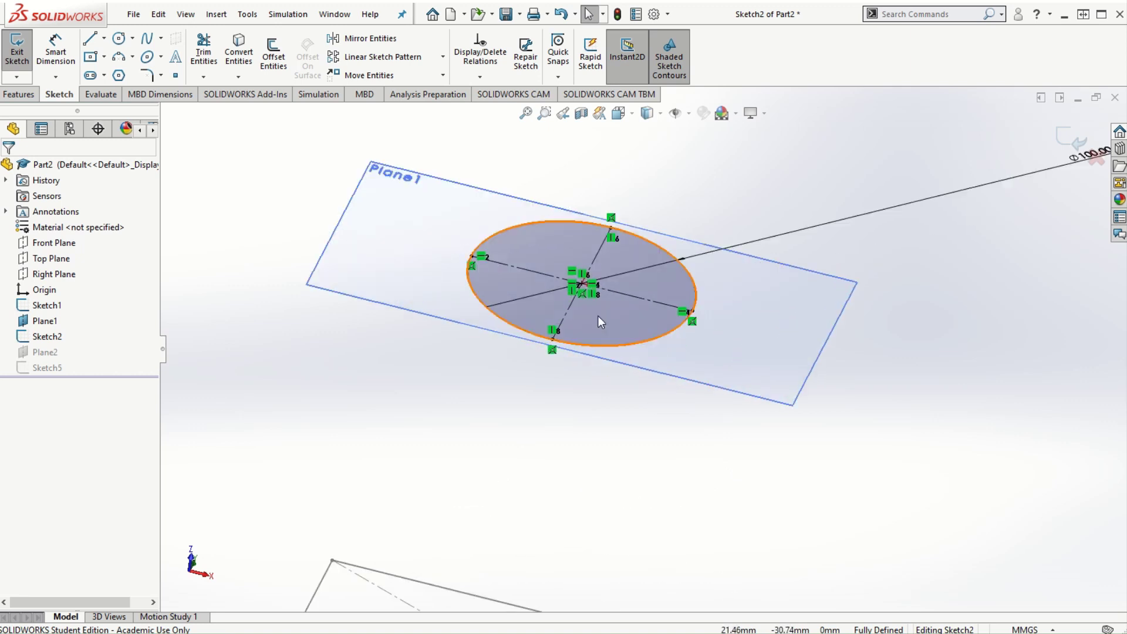
scroll(644, 348, "up", 5)
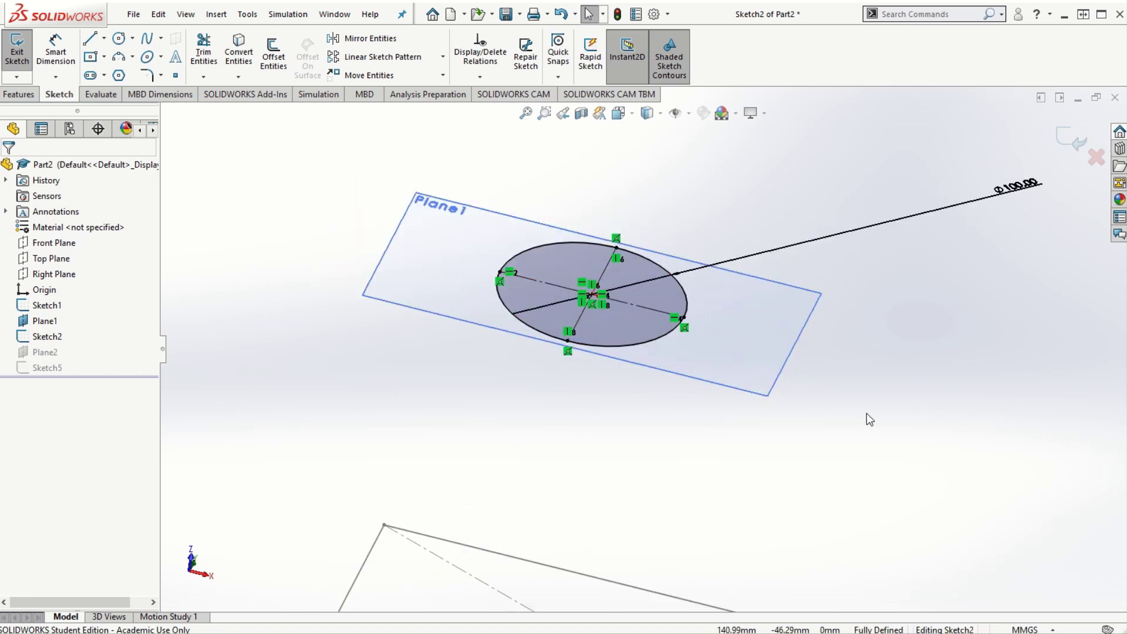
left_click(1067, 148)
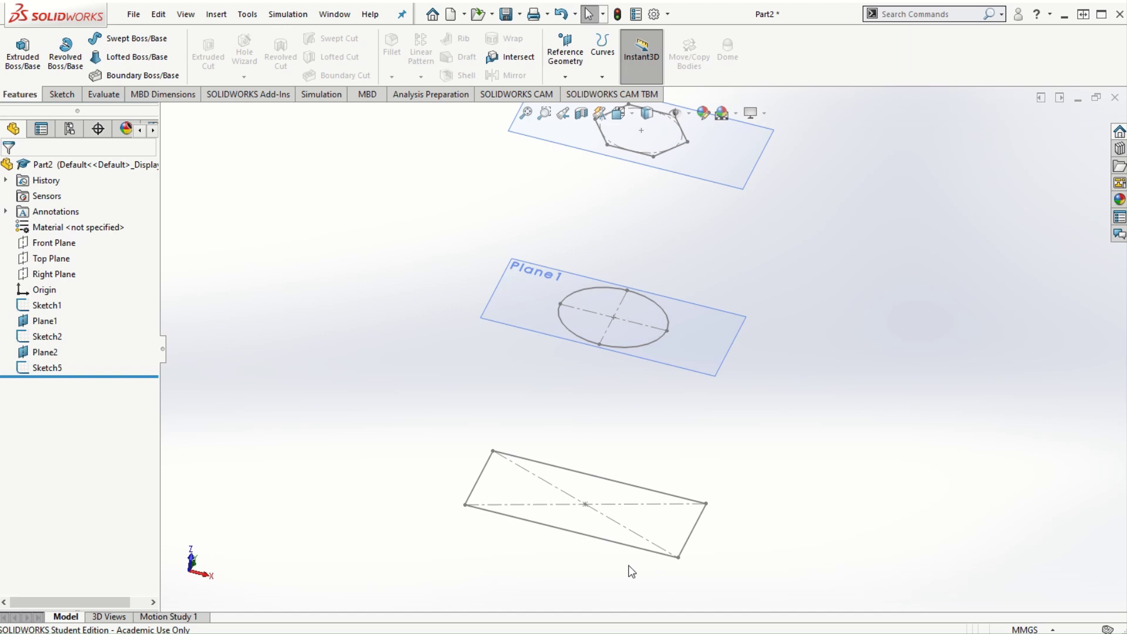
Step: Edit the rectangle's sketch and draw a horizontal line joining the midpoints of its two 100 mm sides
scroll(621, 555, "down", 2)
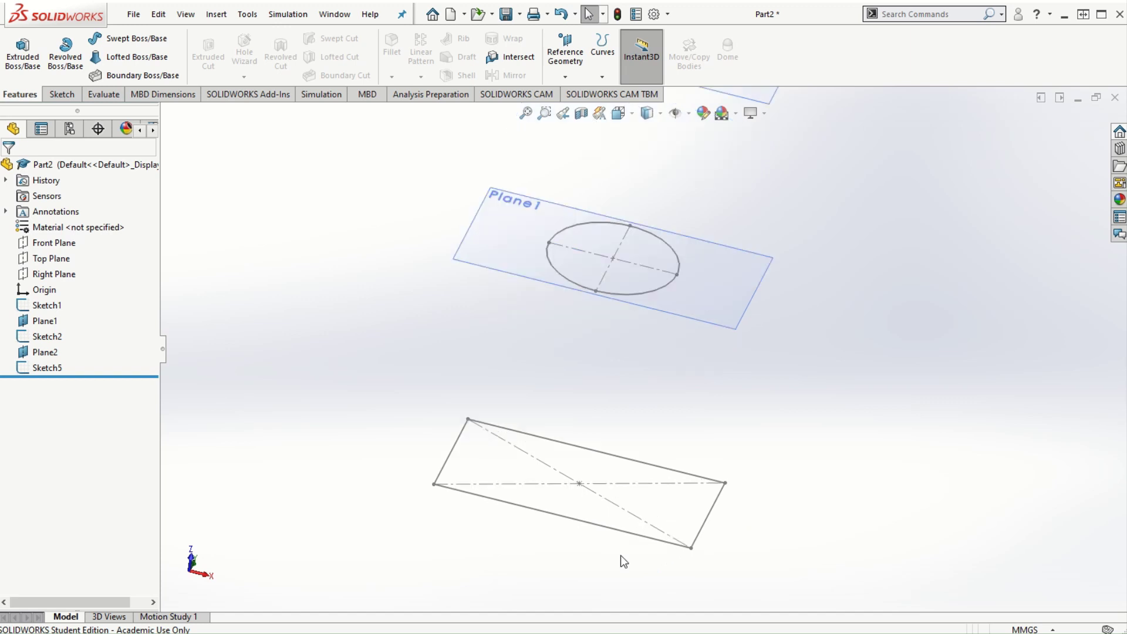
left_click(537, 437)
left_click(577, 379)
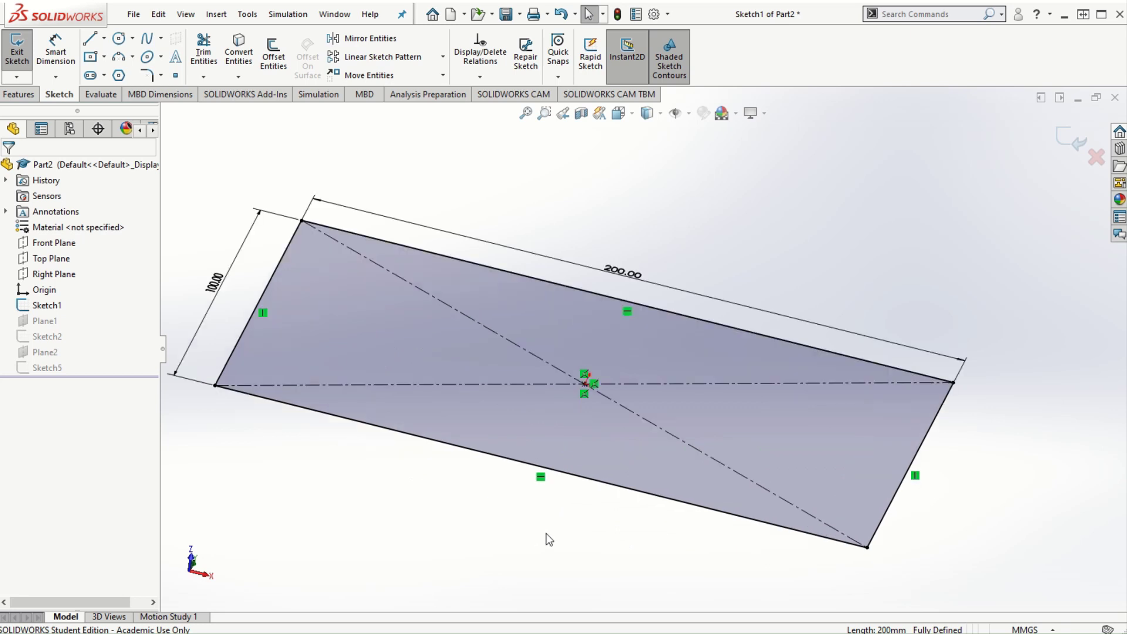
left_click(90, 39)
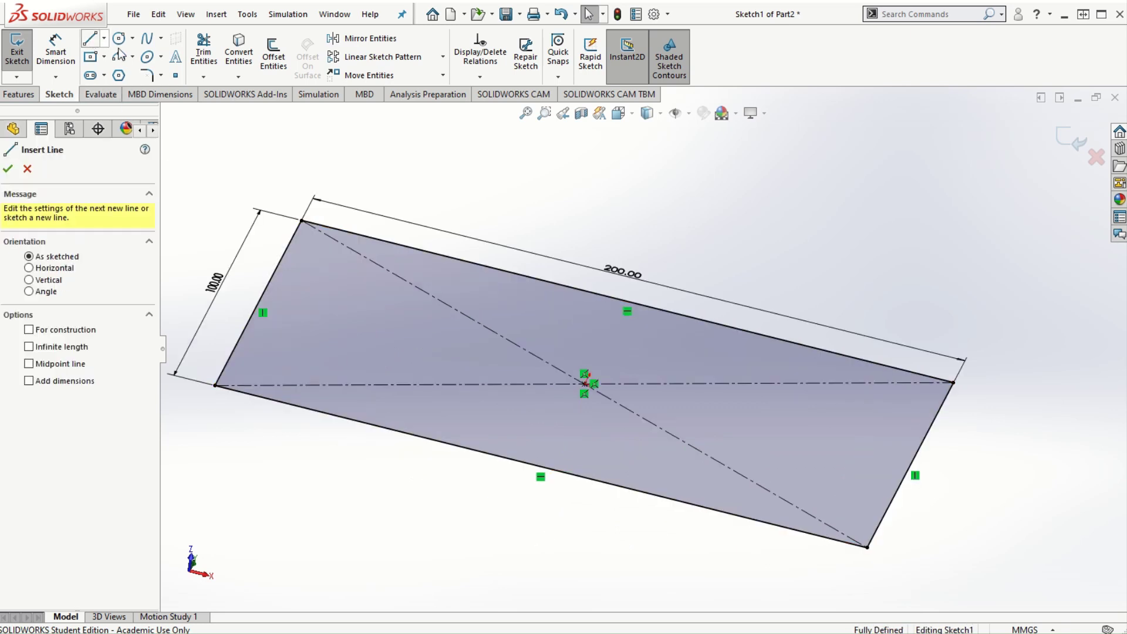
left_click(257, 302)
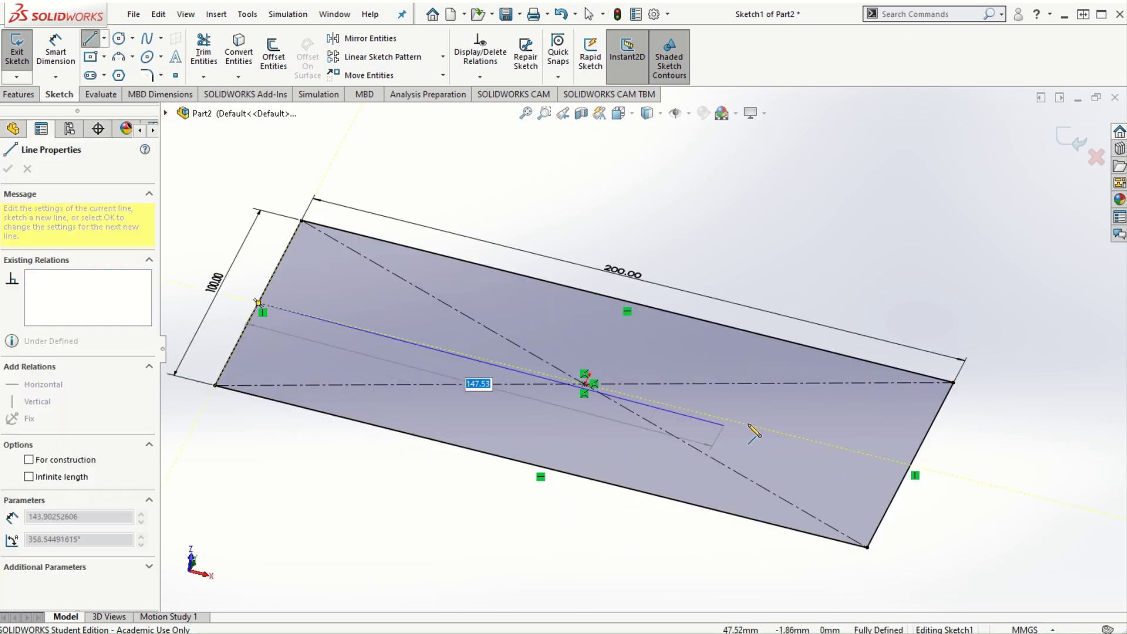
left_click(911, 465)
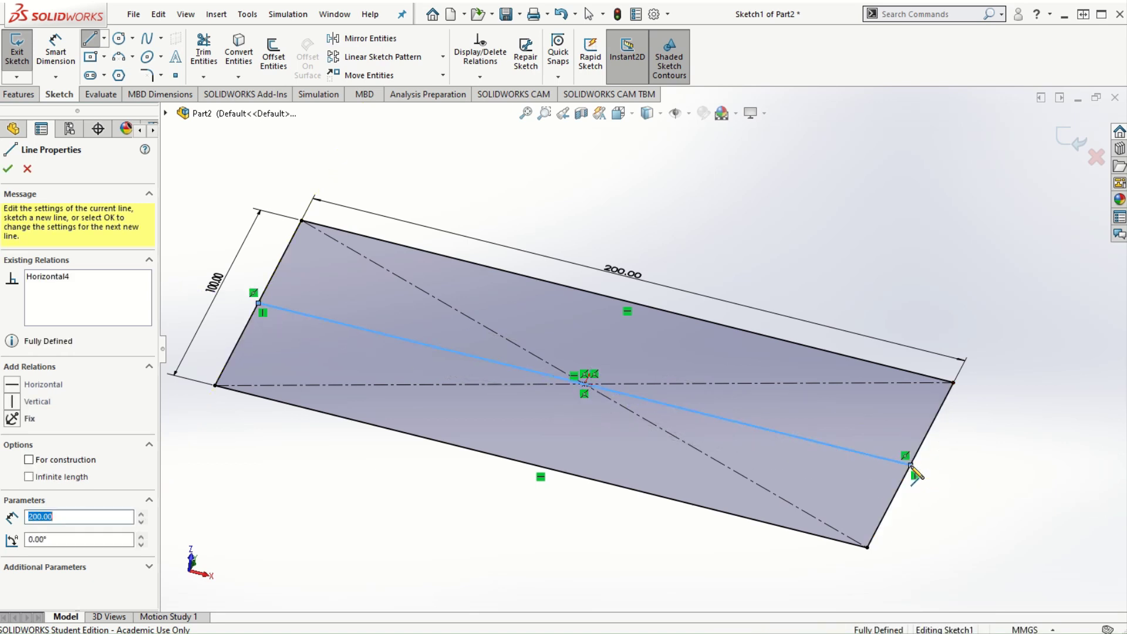
key("Escape")
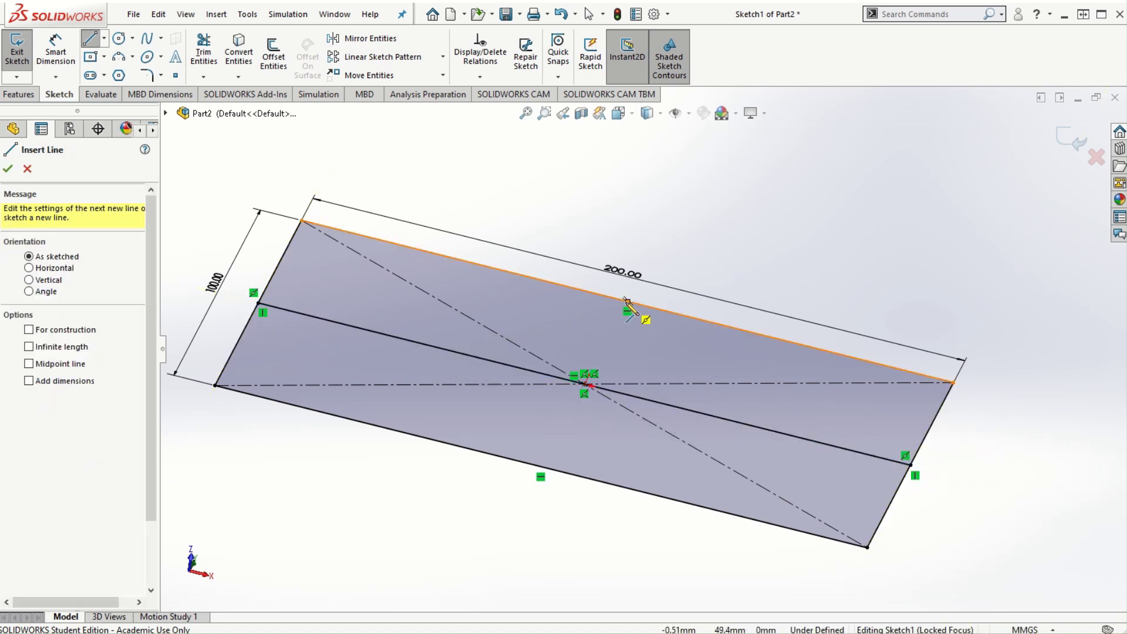
Step: Draw a vertical line joining the midpoints of the rectangle's two 200 mm sides and make it construction geometry
left_click(628, 302)
left_click(540, 467)
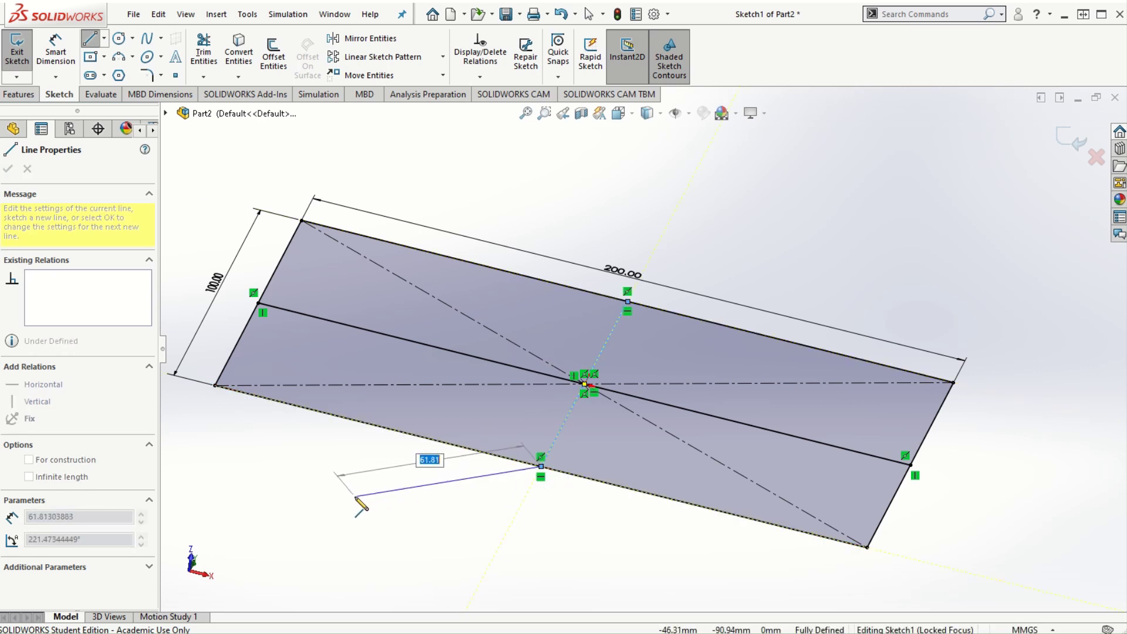
key("Escape")
key("Escape")
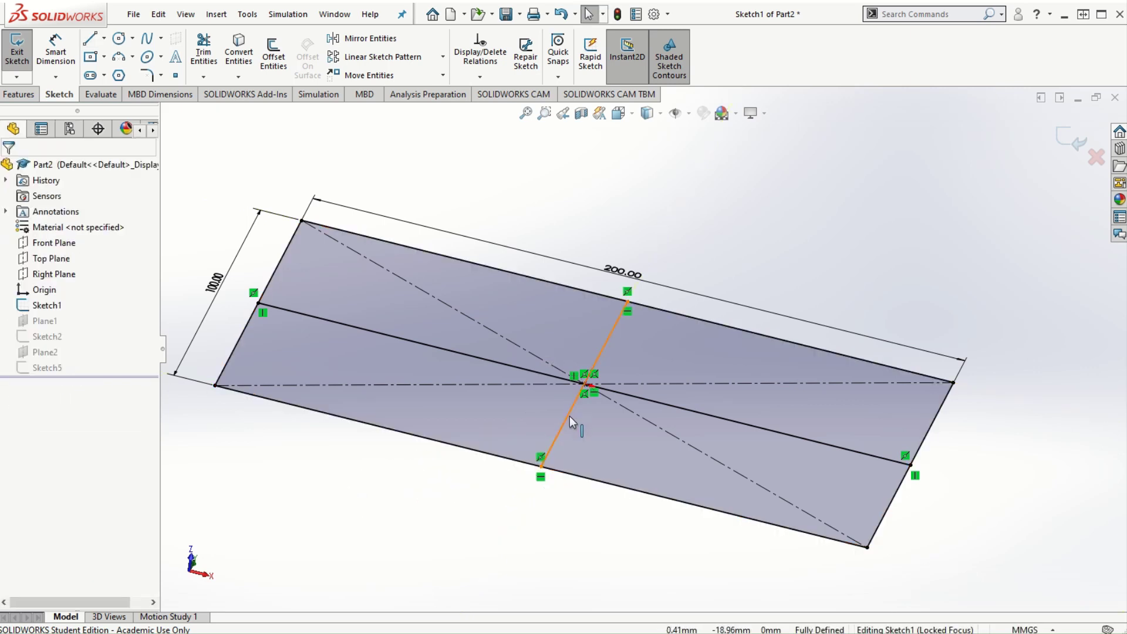
left_click(569, 415)
left_click(59, 396)
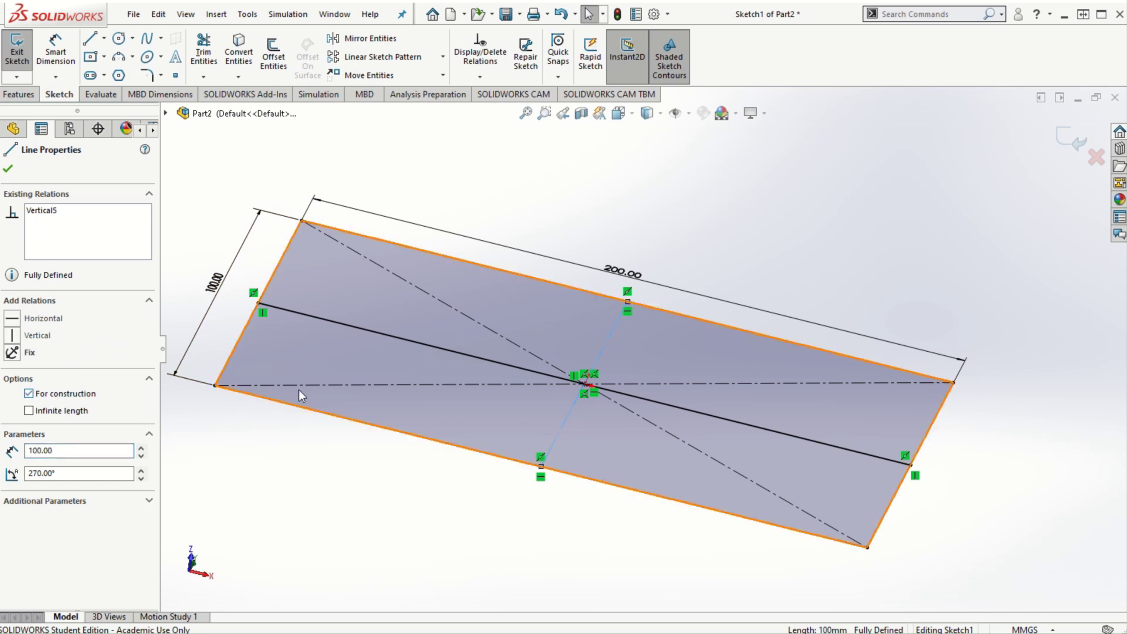
left_click(8, 169)
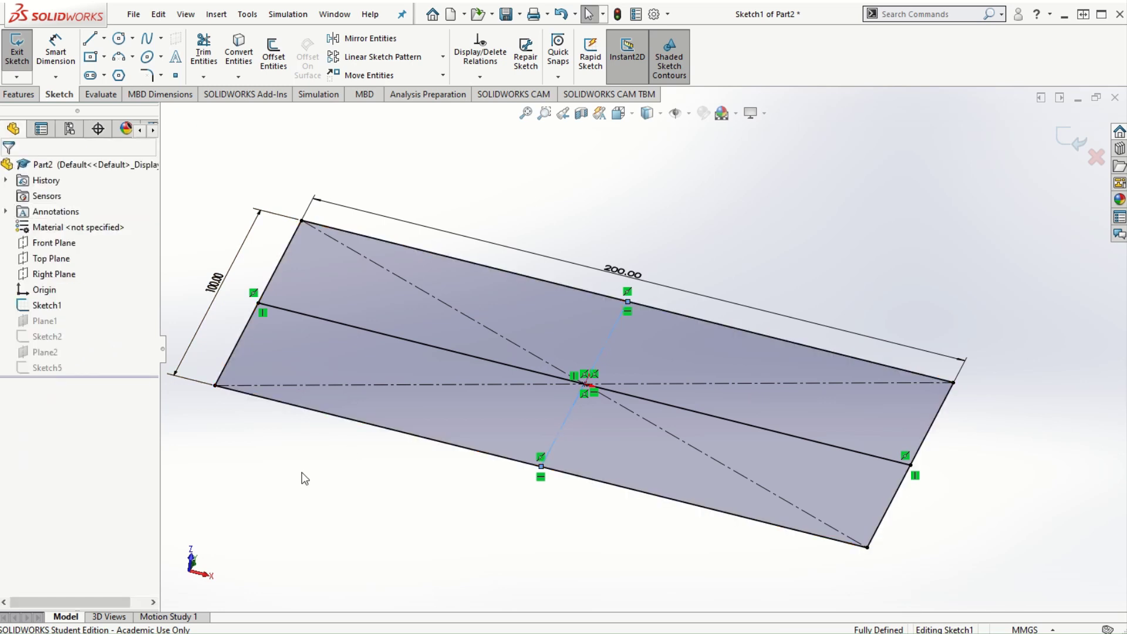
Step: Make the rectangle's horizontal midline construction geometry and exit the sketch
left_click(353, 327)
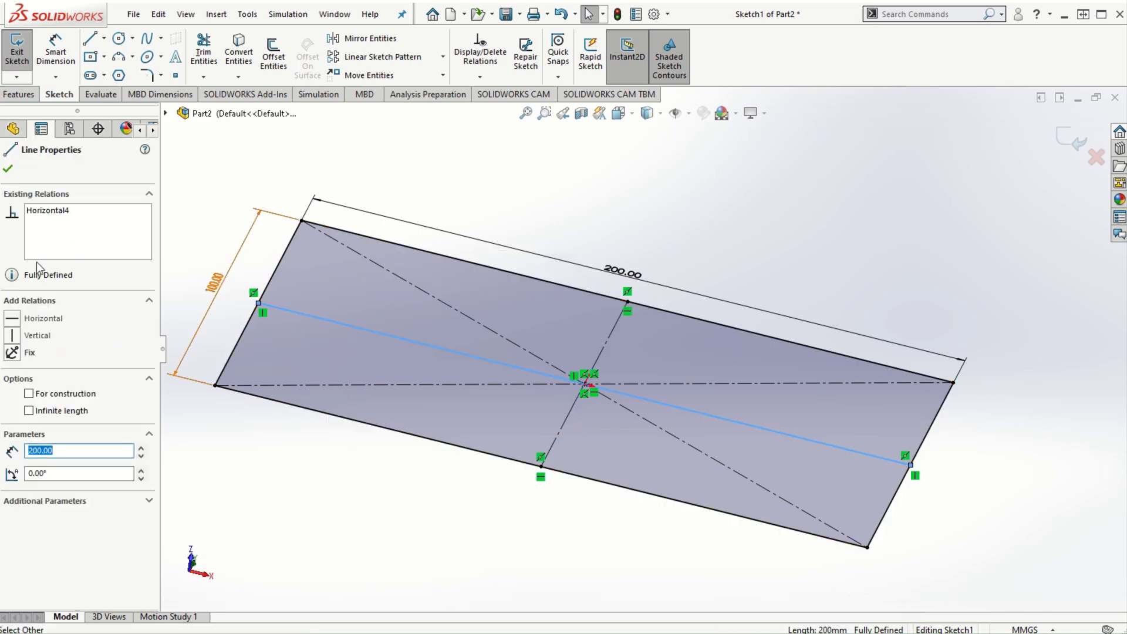
left_click(9, 169)
scroll(657, 524, "up", 5)
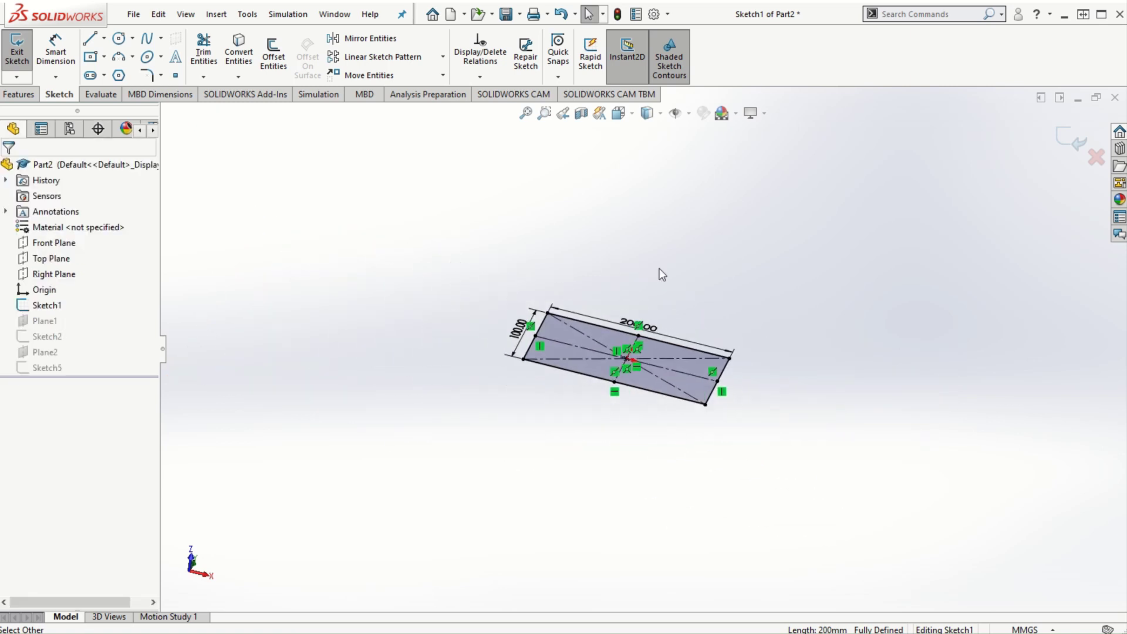
scroll(663, 274, "up", 3)
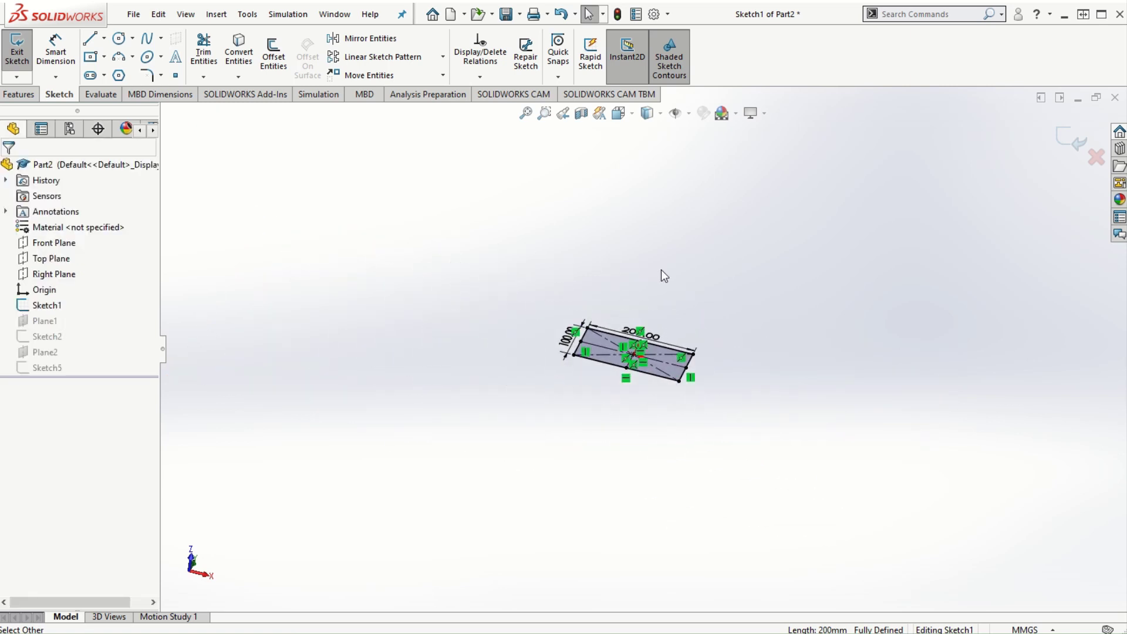
left_click(1068, 146)
Step: Start a sketch on the Top Plane and draw an inward-curving 3-point arc, radius about 146 mm, from the rectangle's +X side midpoint to the circle's quadrant
scroll(675, 282, "down", 3)
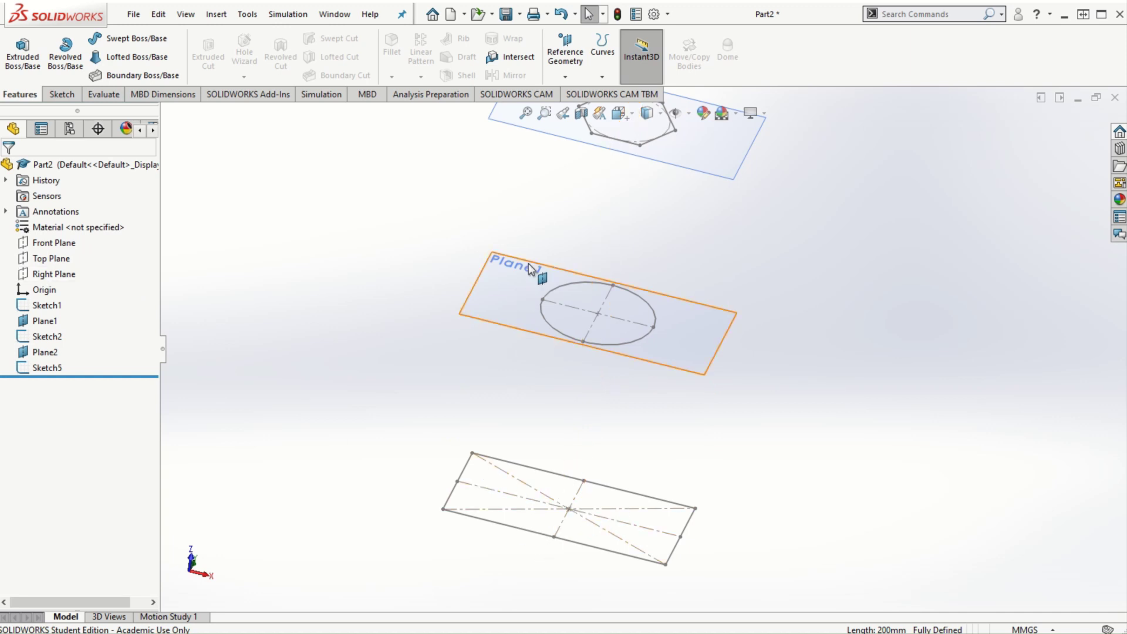
left_click(39, 259)
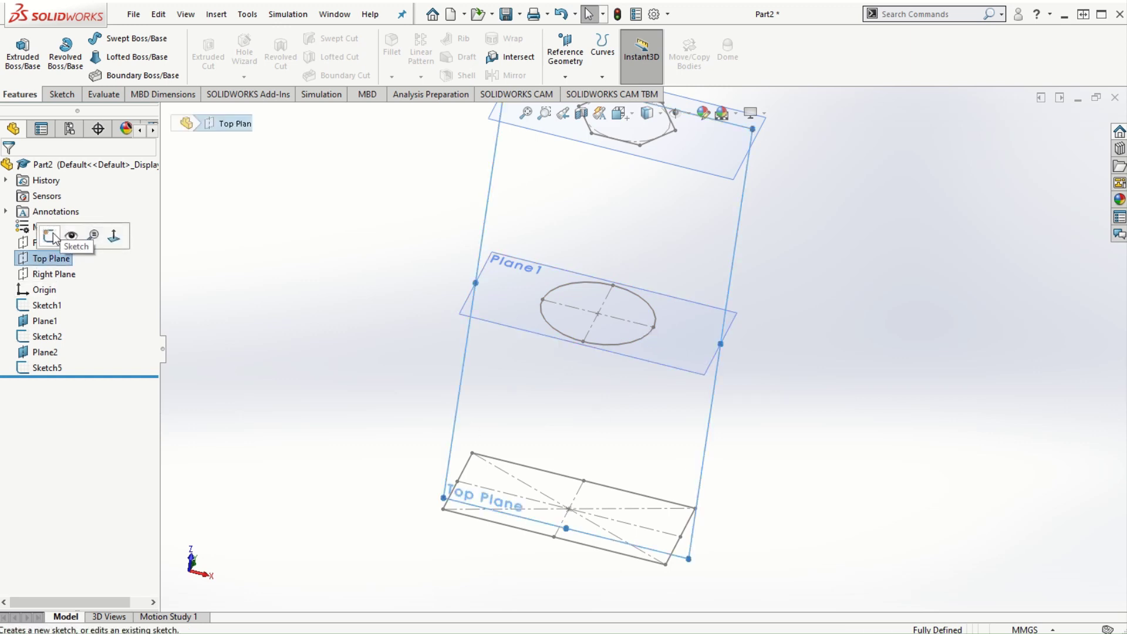
left_click(49, 236)
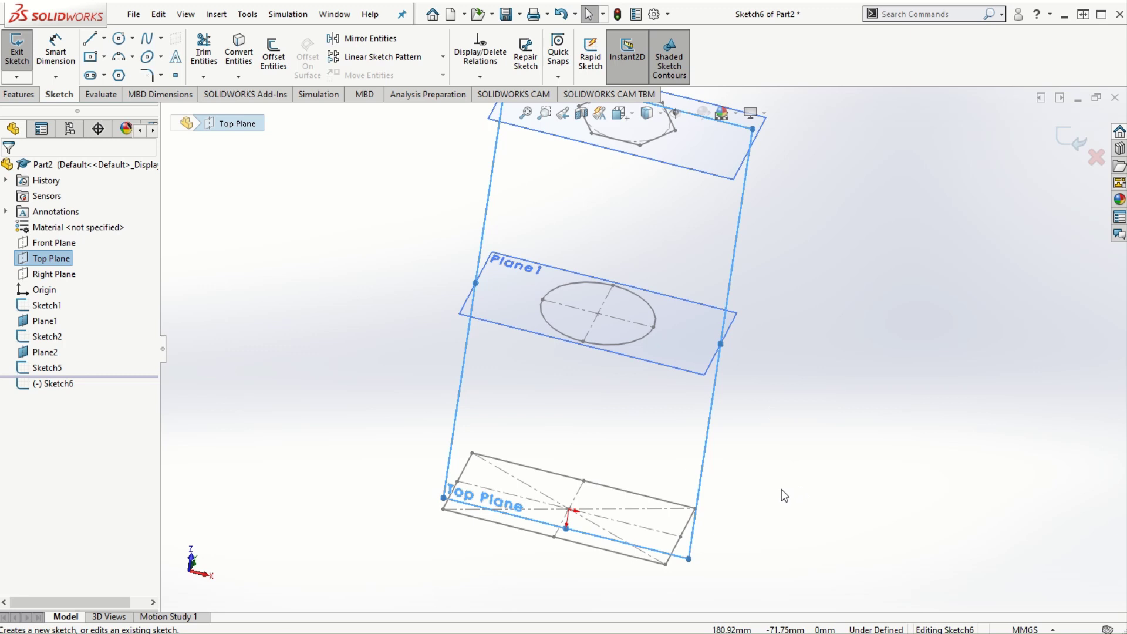
left_click(117, 58)
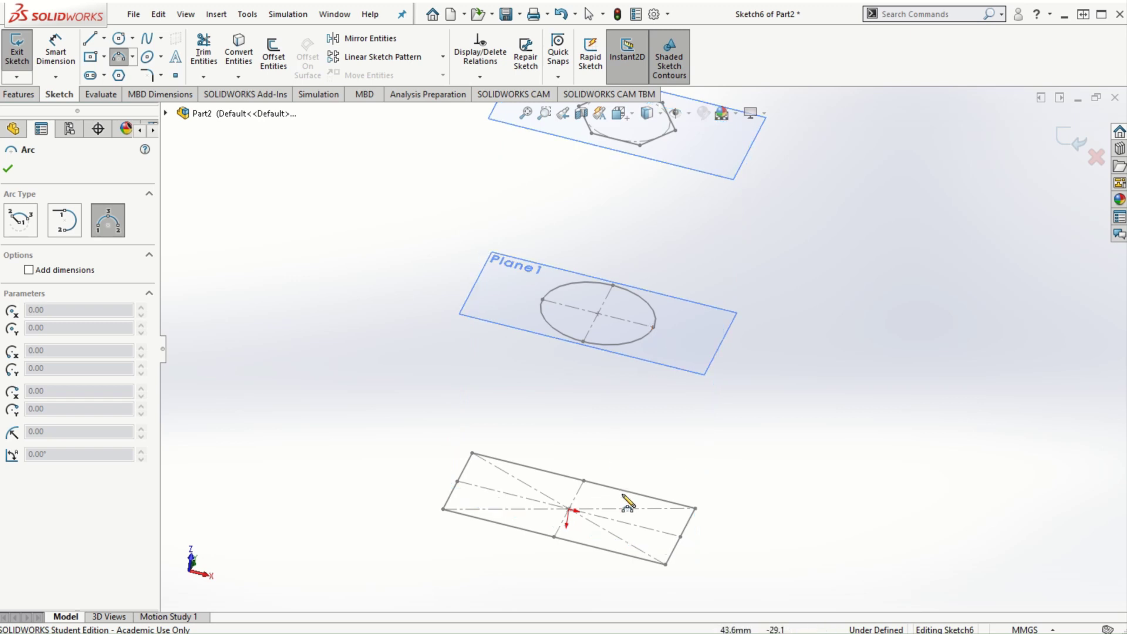
left_click(681, 538)
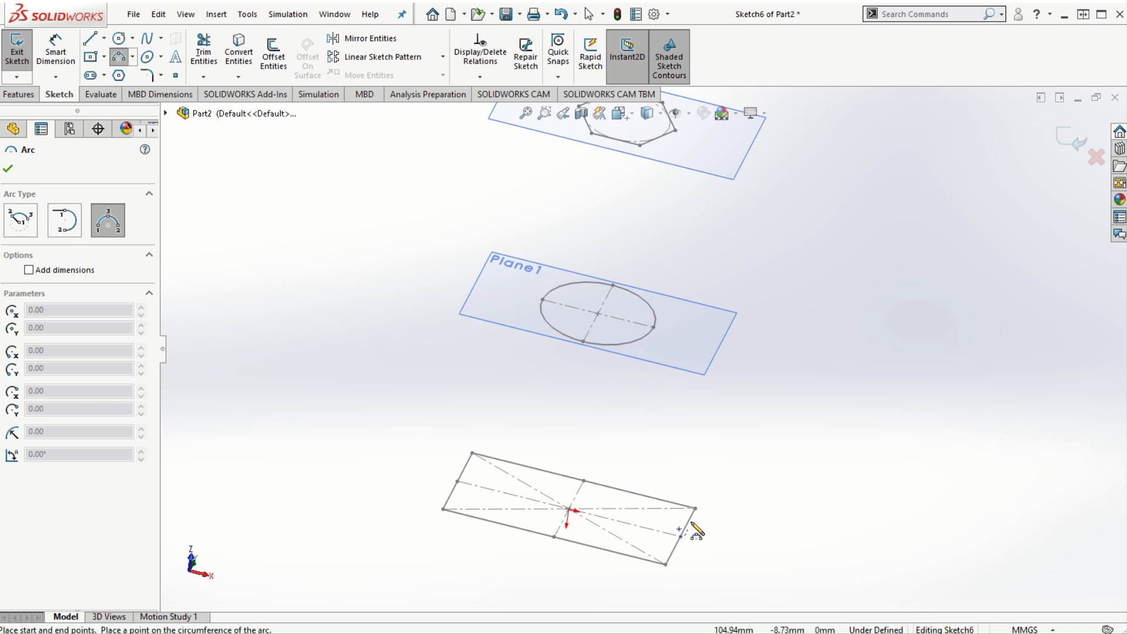
left_click(653, 328)
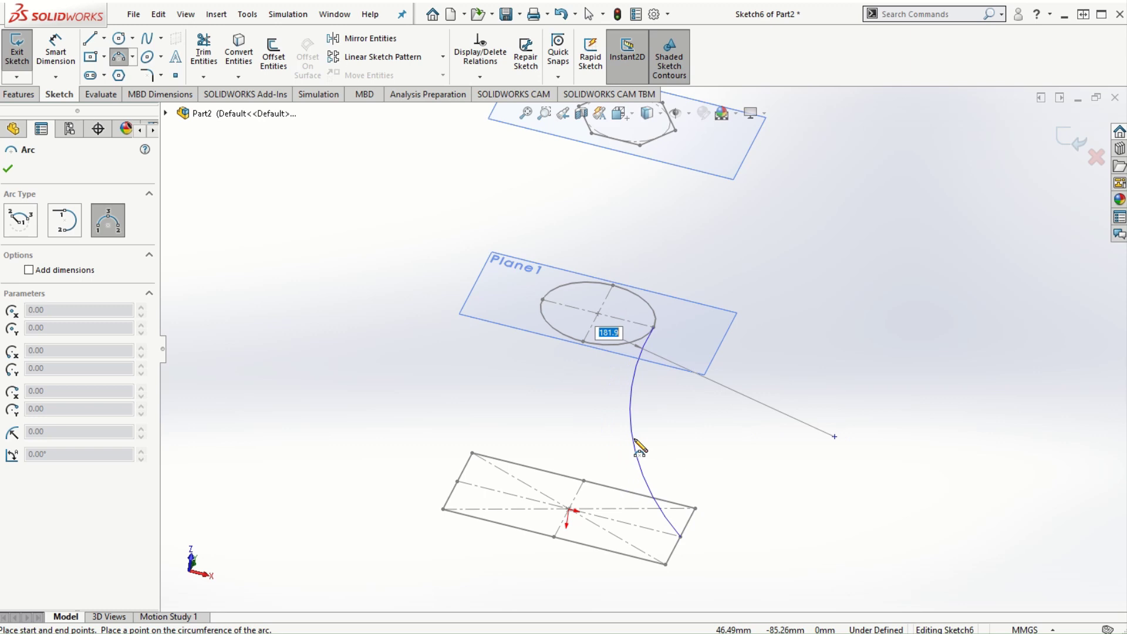
left_click(627, 447)
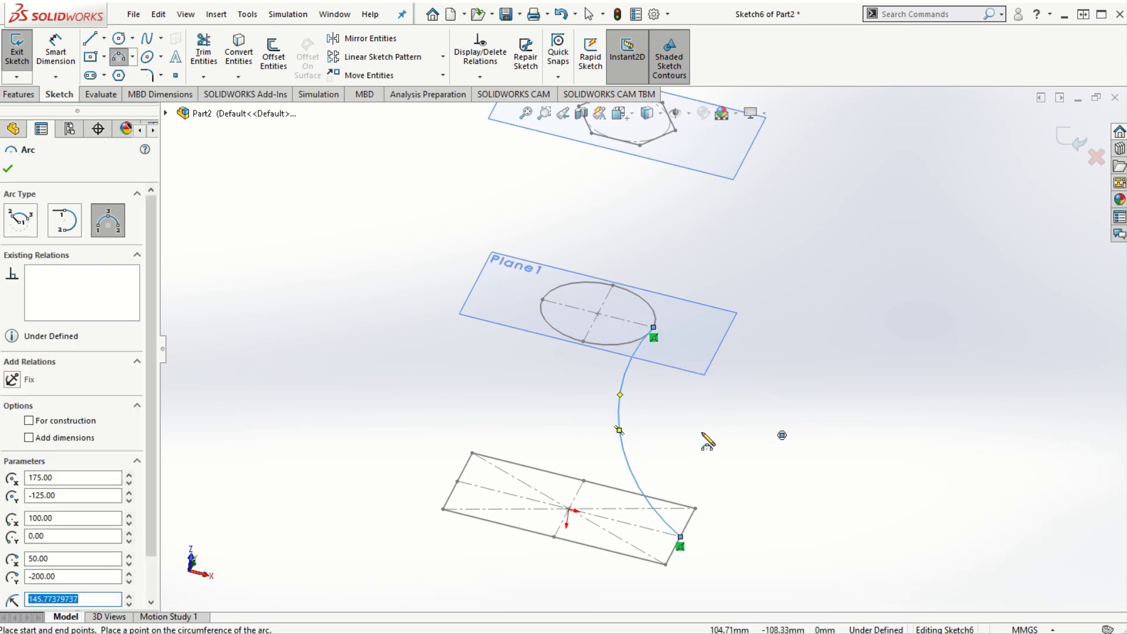
key("Escape")
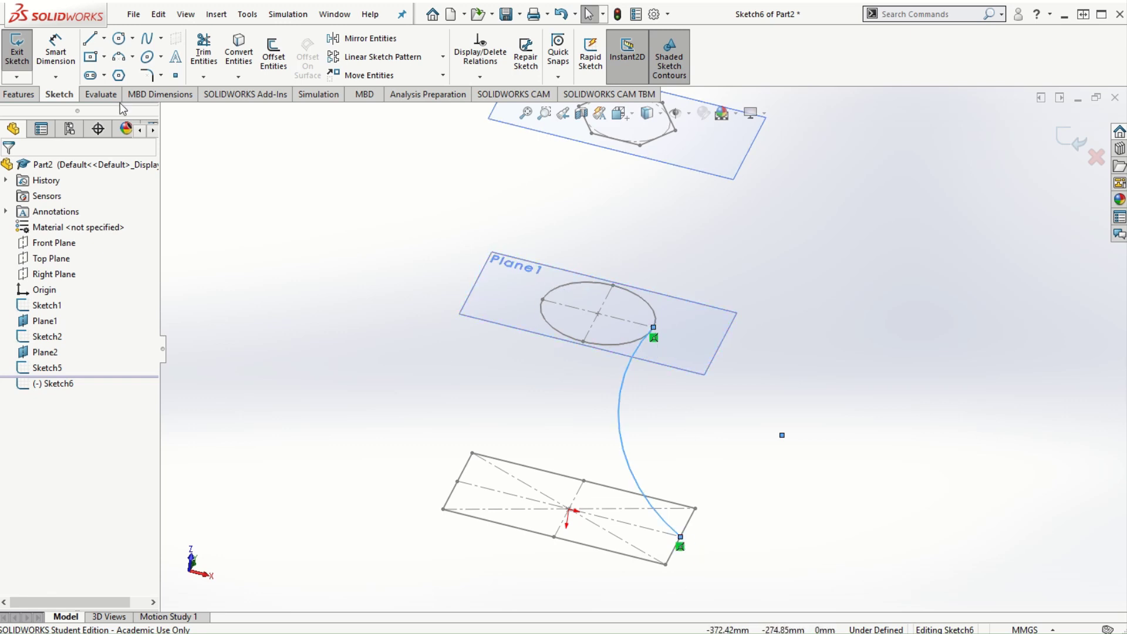
Step: Draw a mirrored 3-point arc, radius about 146 mm, from the circle's opposite quadrant to the other 100 mm side's midpoint, and exit the sketch
left_click(120, 56)
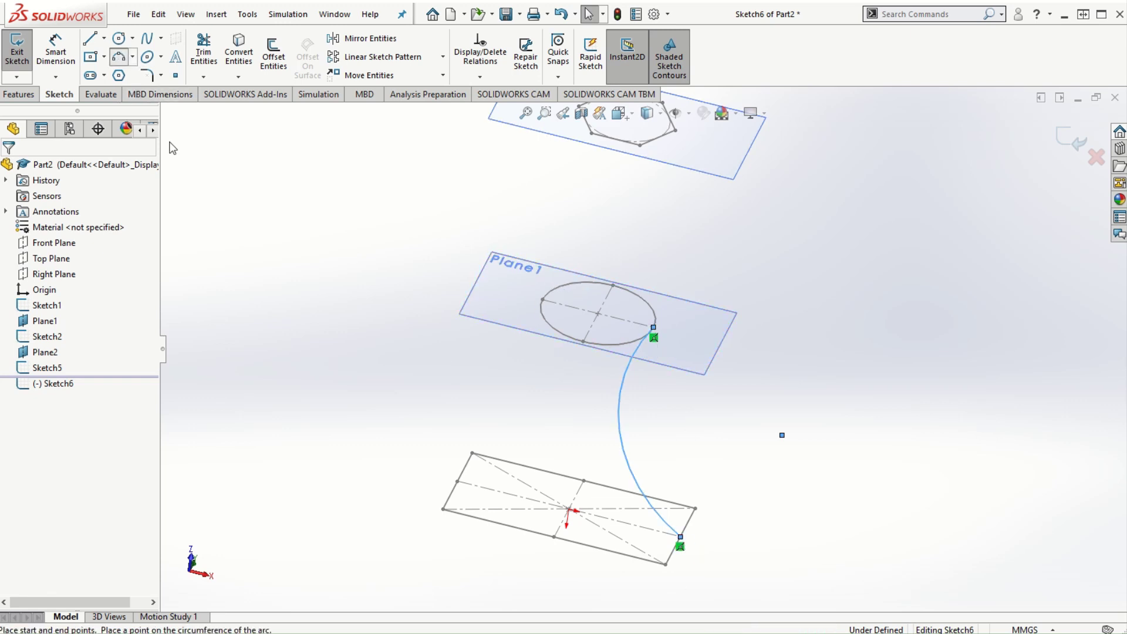
left_click(542, 300)
left_click(457, 481)
left_click(541, 418)
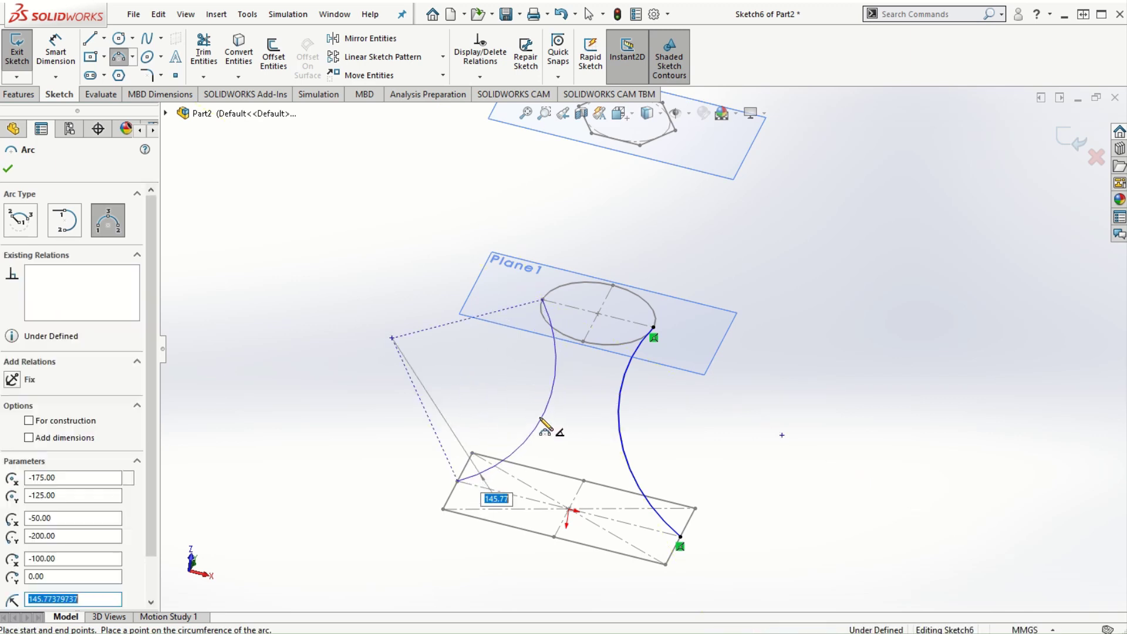
key("Escape")
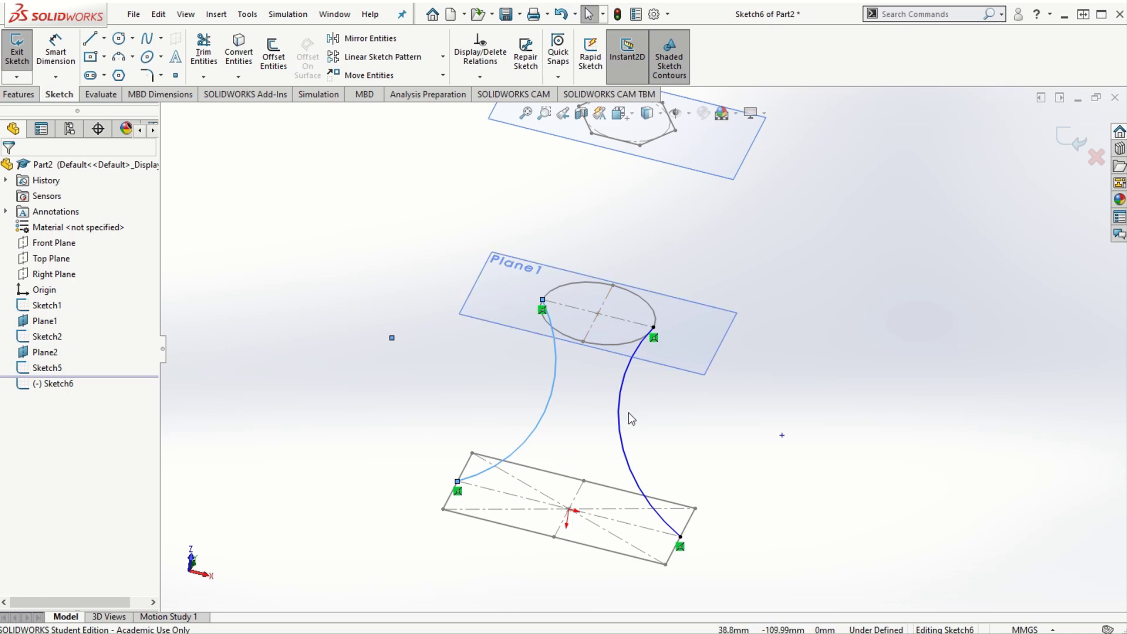
middle_click_drag(832, 470, 910, 393)
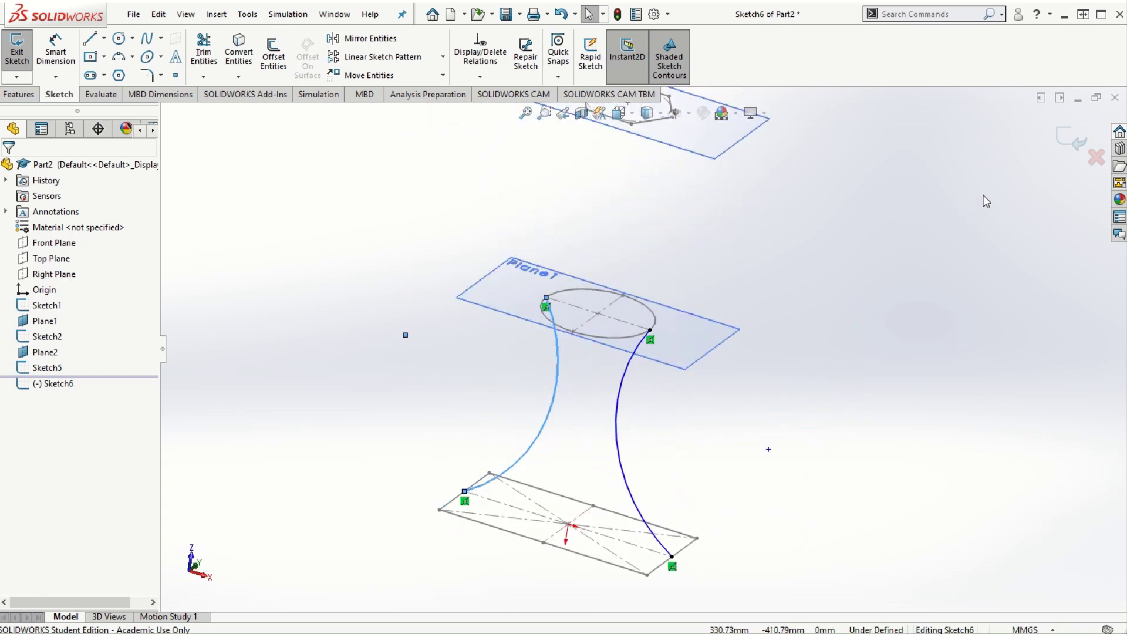
left_click(1069, 147)
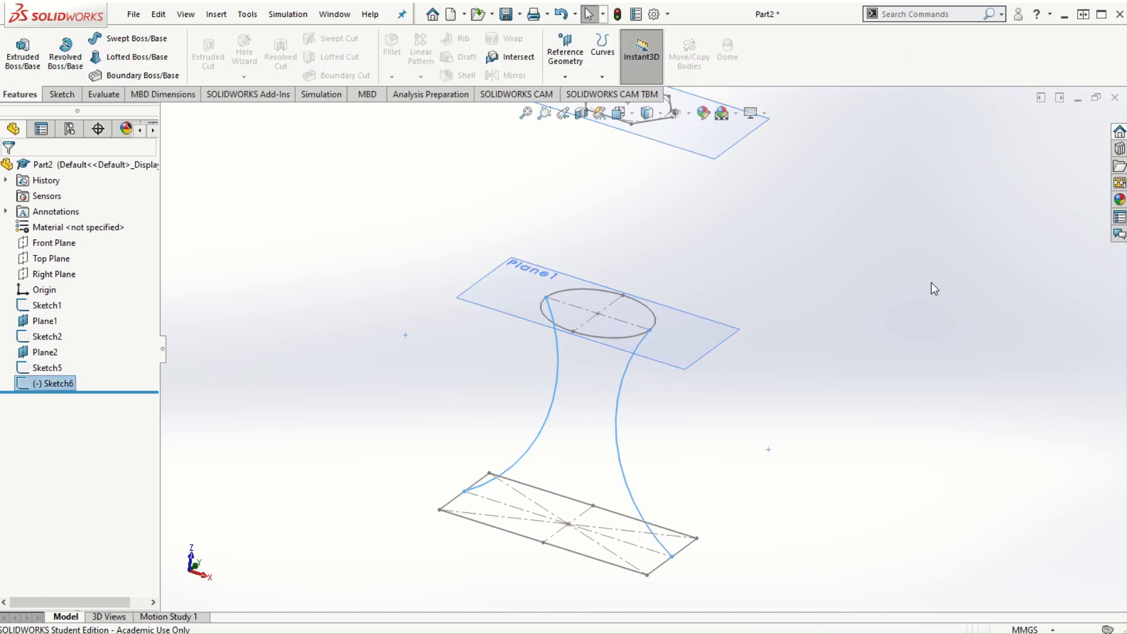
Step: Start a sketch on the Right Plane and draw an inward-curving 3-point arc from the circle's -Y quadrant to the midpoint of the nearer 200 mm side
middle_click_drag(793, 472, 672, 470)
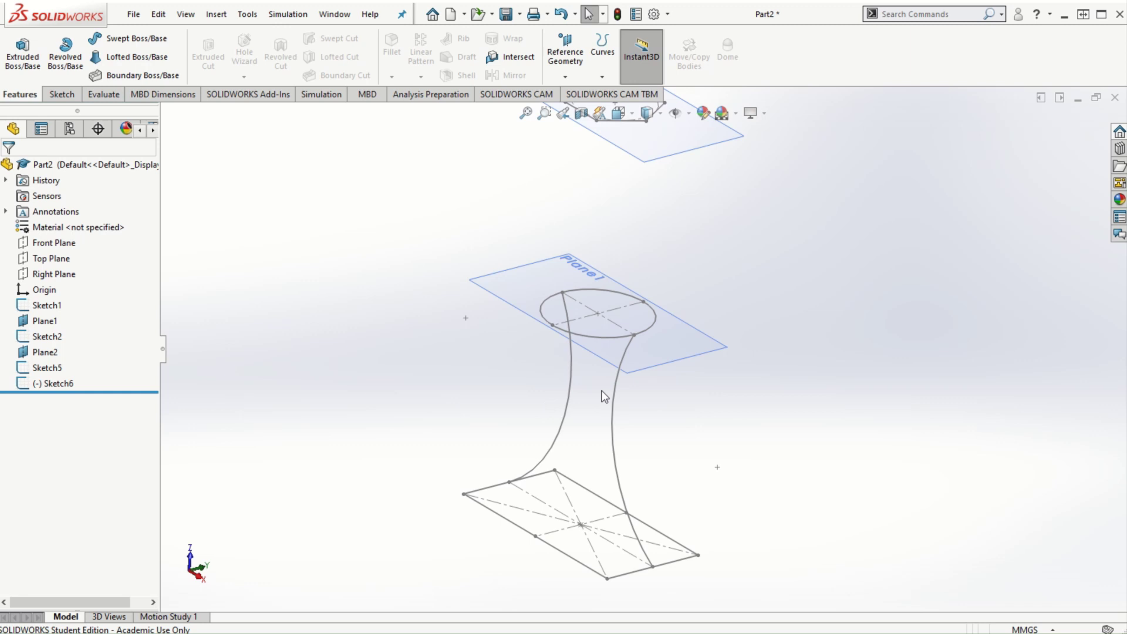
left_click(50, 278)
left_click(61, 254)
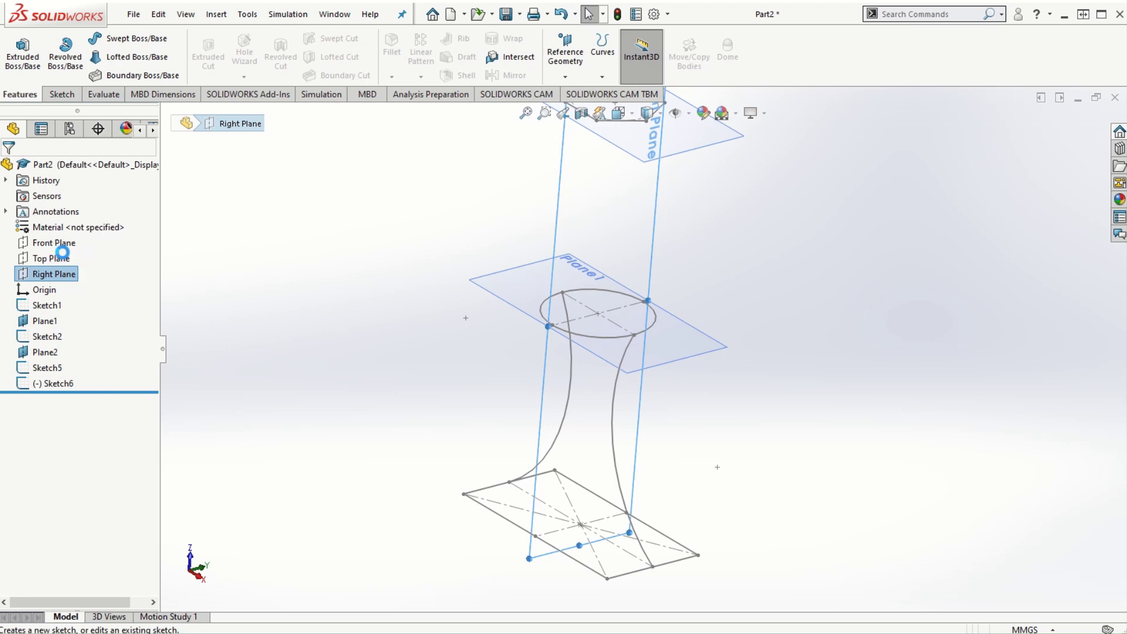
left_click(120, 77)
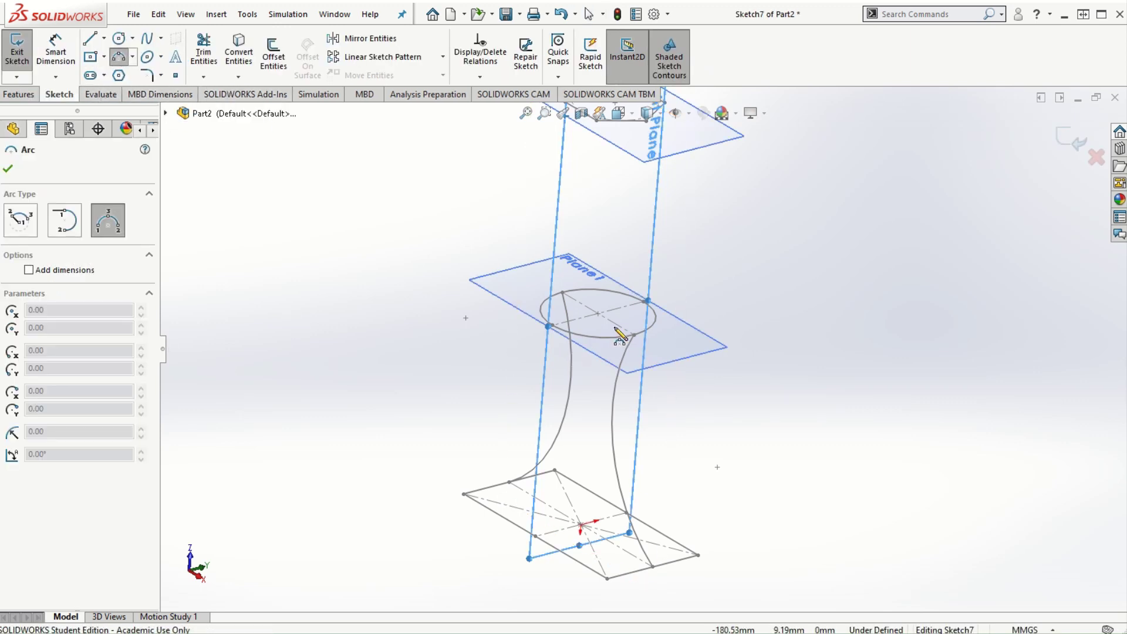
scroll(605, 461, "down", 3)
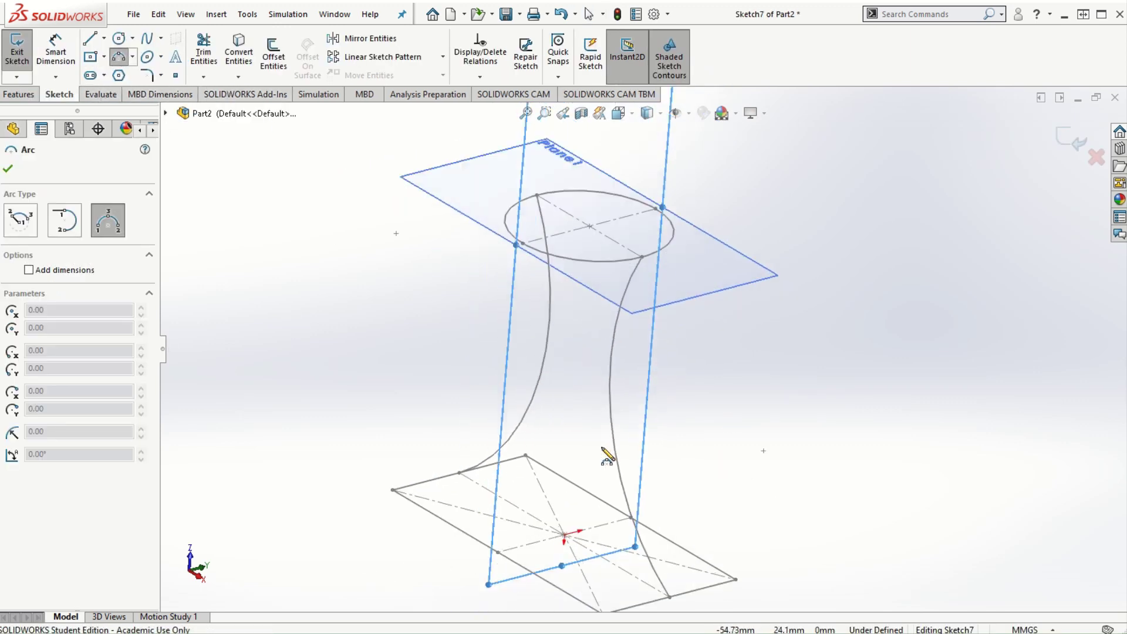
left_click(523, 243)
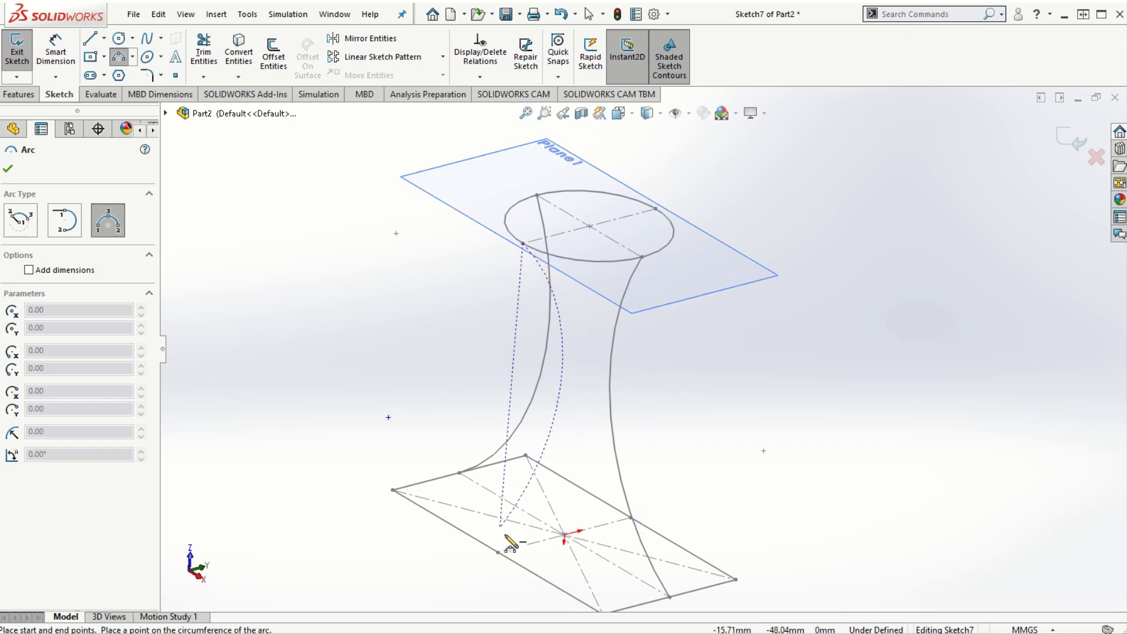
left_click(499, 552)
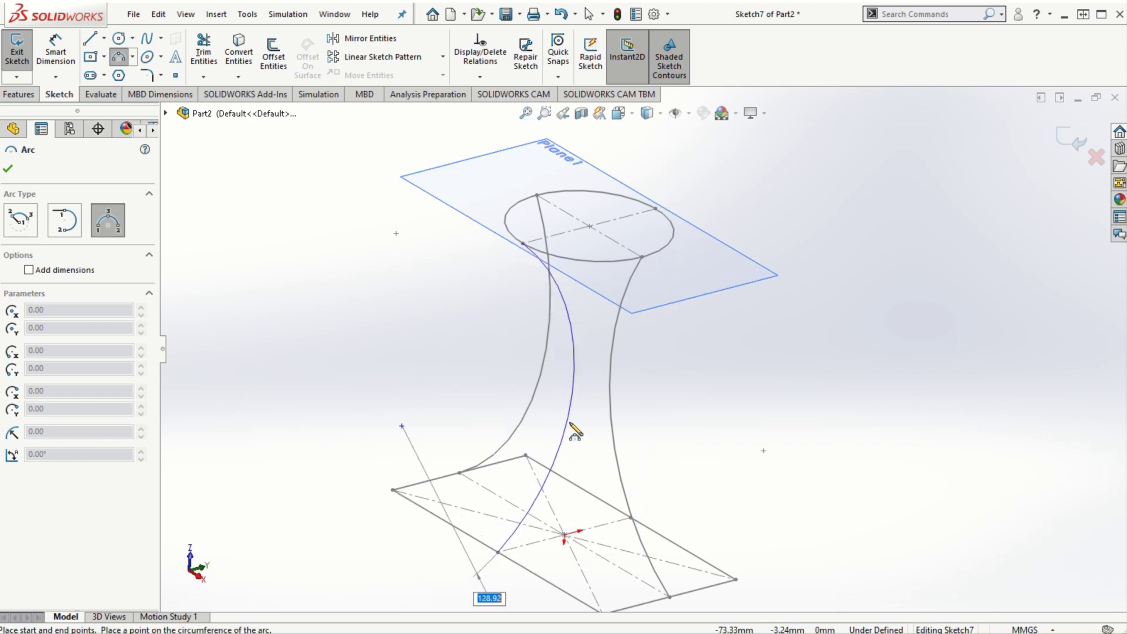
left_click(565, 382)
key("Escape")
Step: Draw an opposing 3-point arc, radius about 141 mm, from the circle's +Y quadrant to the other 200 mm side's midpoint, and exit the sketch
middle_click_drag(746, 403, 691, 452)
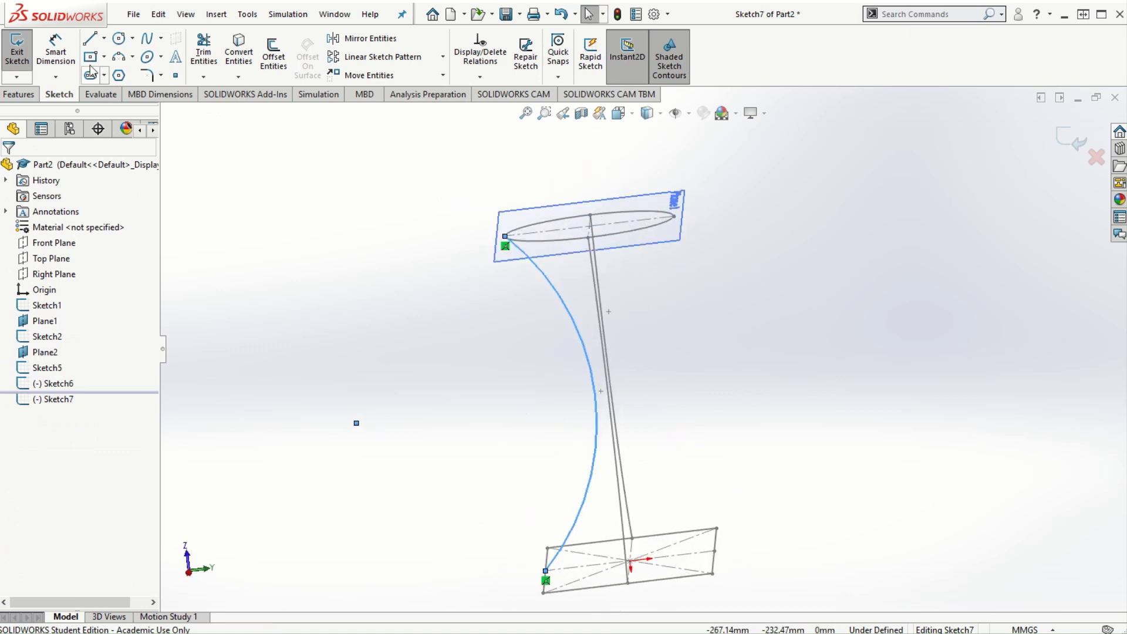
left_click(119, 57)
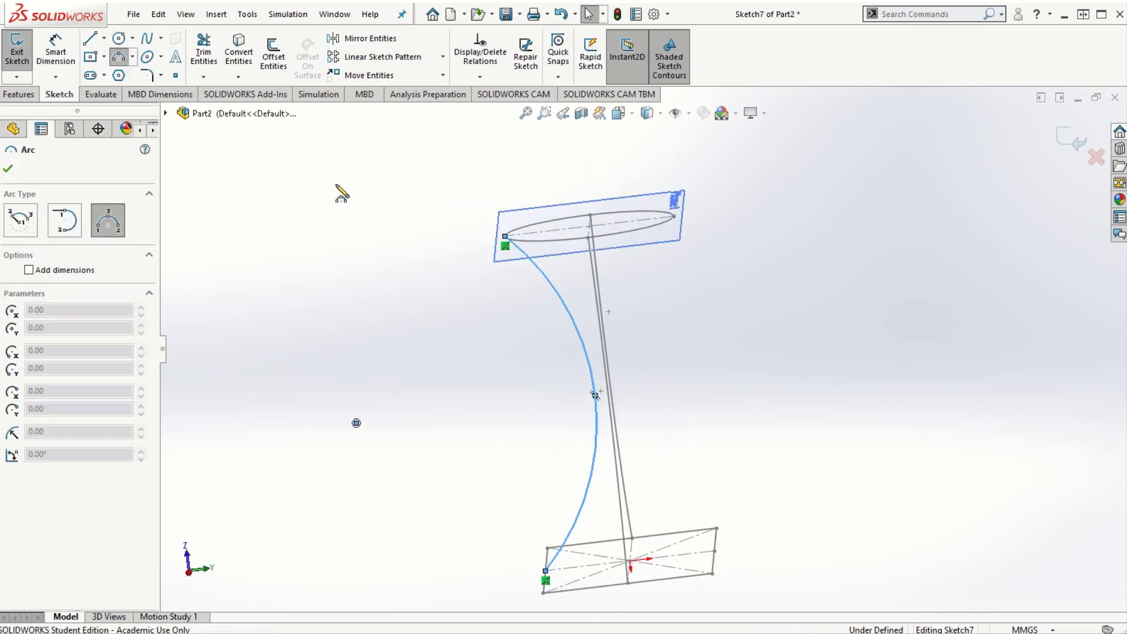
left_click(675, 218)
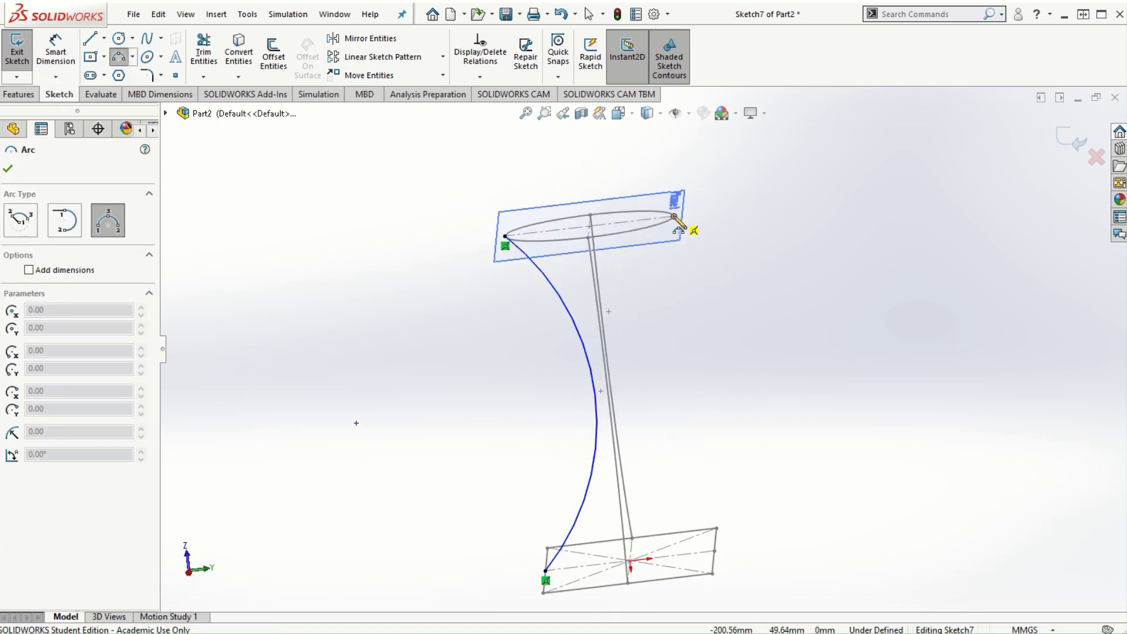
left_click(715, 551)
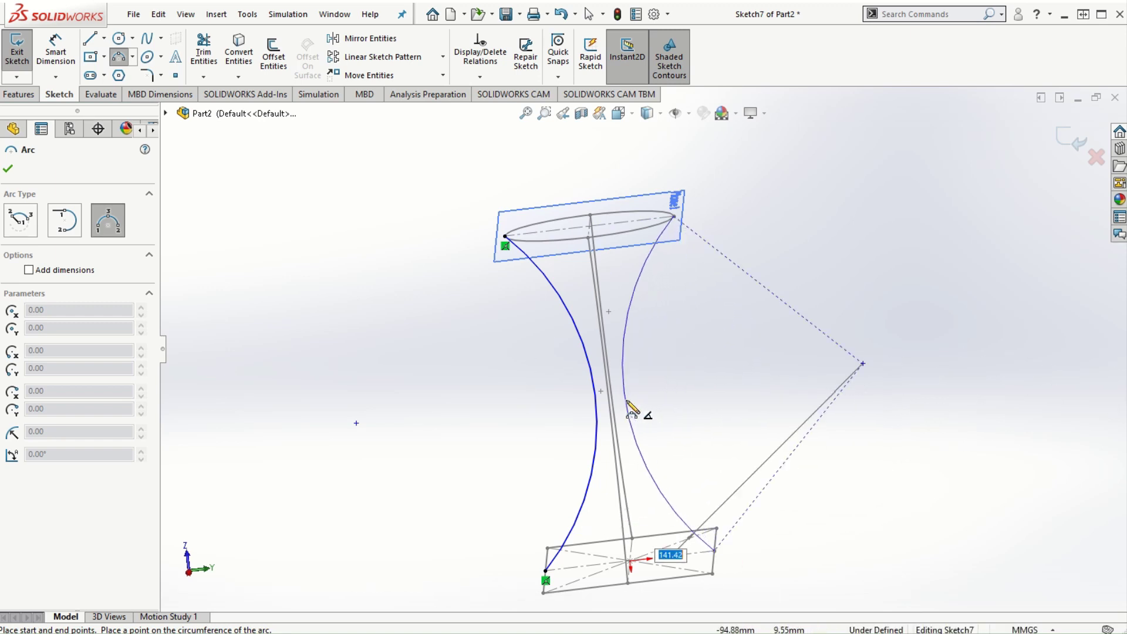
left_click(626, 404)
key("Escape")
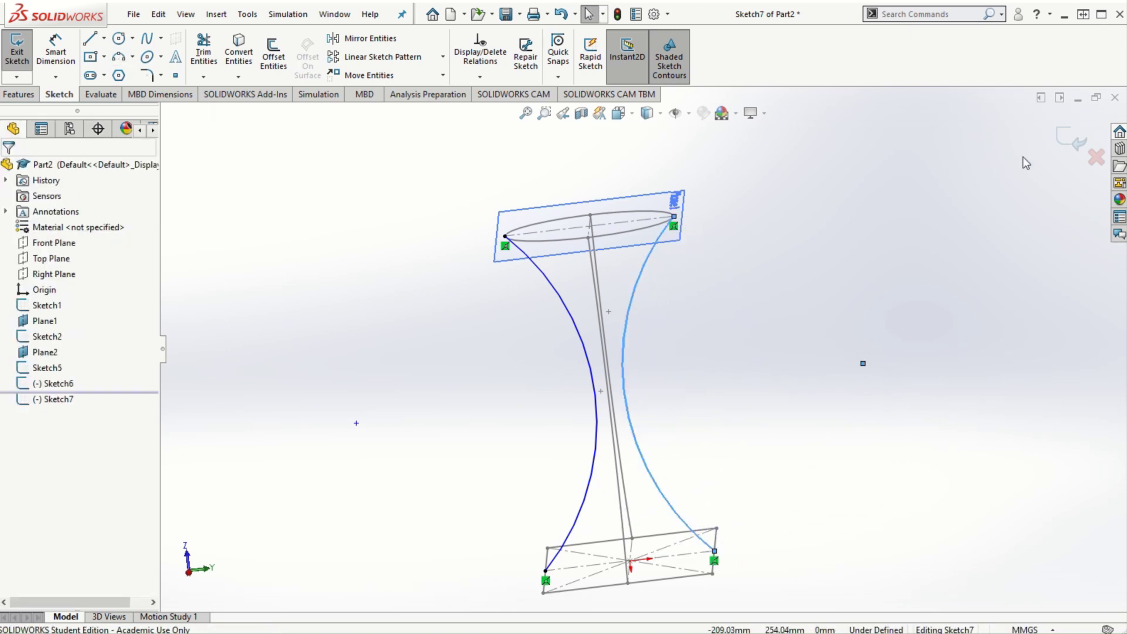
left_click(1067, 145)
Step: Start a Lofted Boss/Base and select the circle and then the rectangle as its two profiles
mouse_move(639, 458)
middle_mouse_down()
mouse_move(845, 421)
mouse_move(795, 511)
mouse_move(762, 432)
middle_mouse_up()
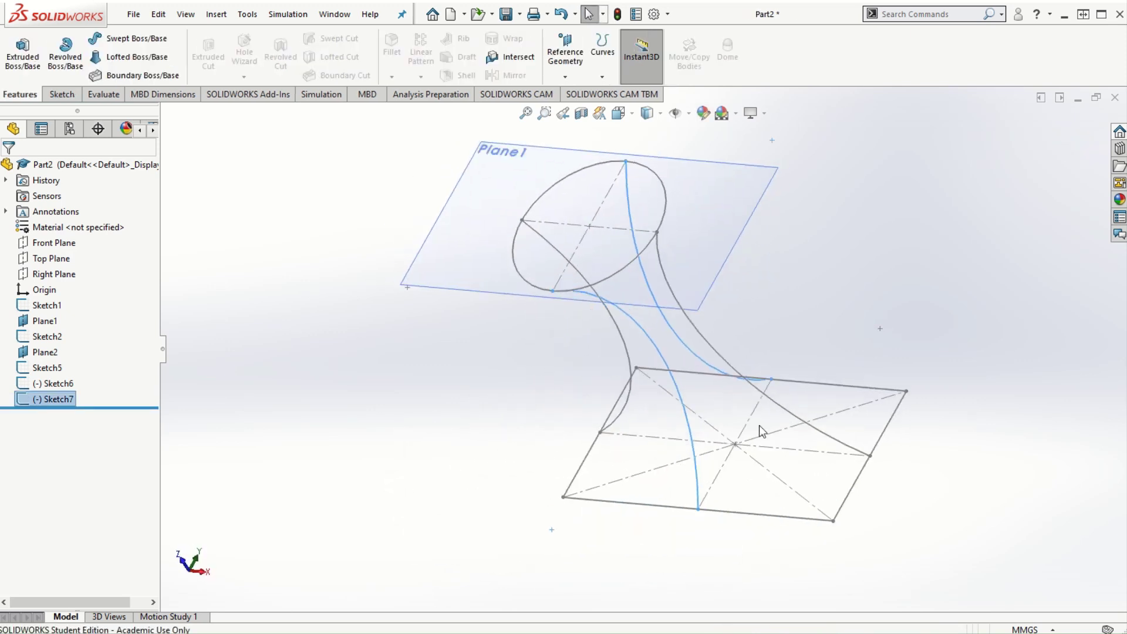
scroll(763, 220, "down", 2)
mouse_move(776, 348)
middle_mouse_down()
mouse_move(800, 346)
mouse_move(748, 344)
mouse_move(771, 348)
mouse_move(818, 387)
mouse_move(798, 390)
mouse_move(798, 330)
mouse_move(773, 282)
mouse_move(778, 332)
mouse_move(793, 323)
mouse_move(793, 372)
mouse_move(795, 357)
mouse_move(734, 350)
middle_mouse_up()
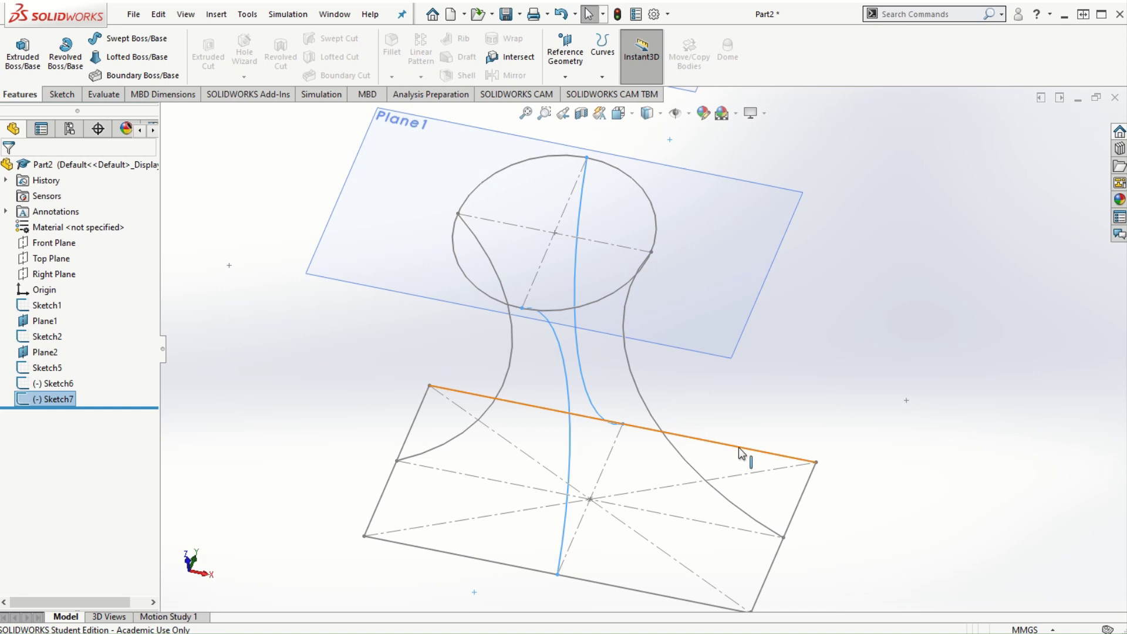
middle_click_drag(741, 452, 781, 537)
middle_click_drag(861, 492, 839, 390)
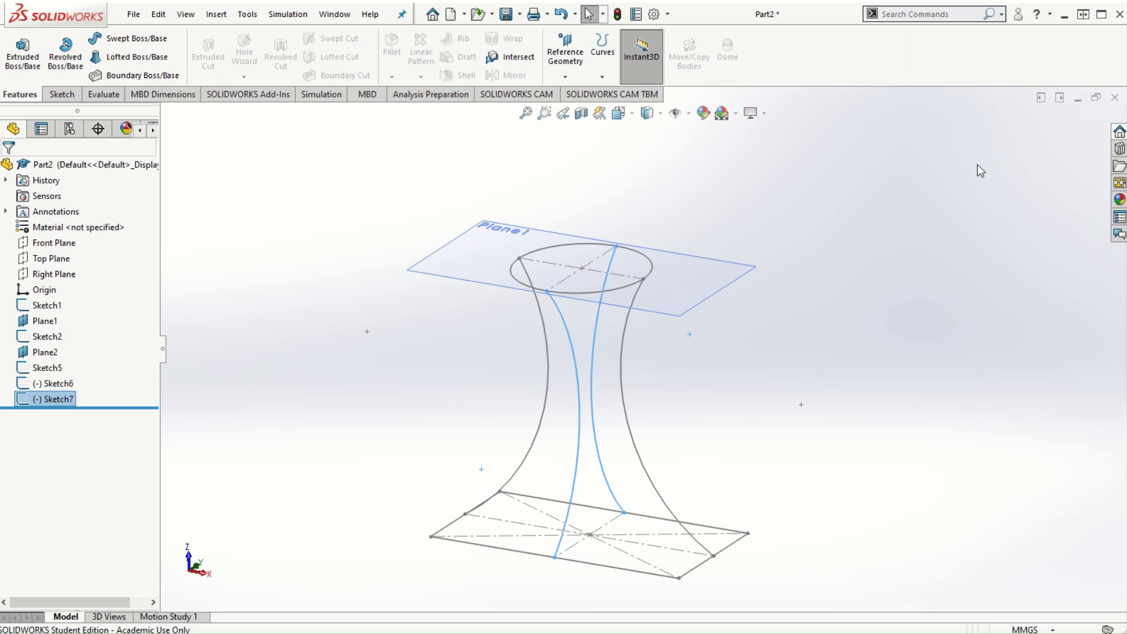
left_click(138, 59)
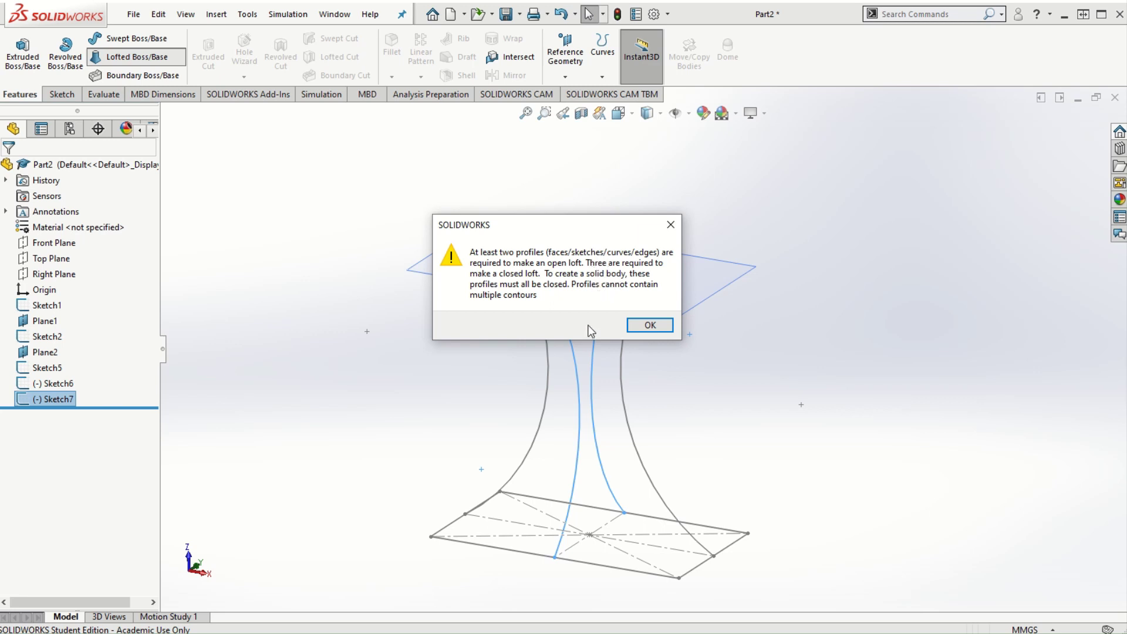
left_click(651, 324)
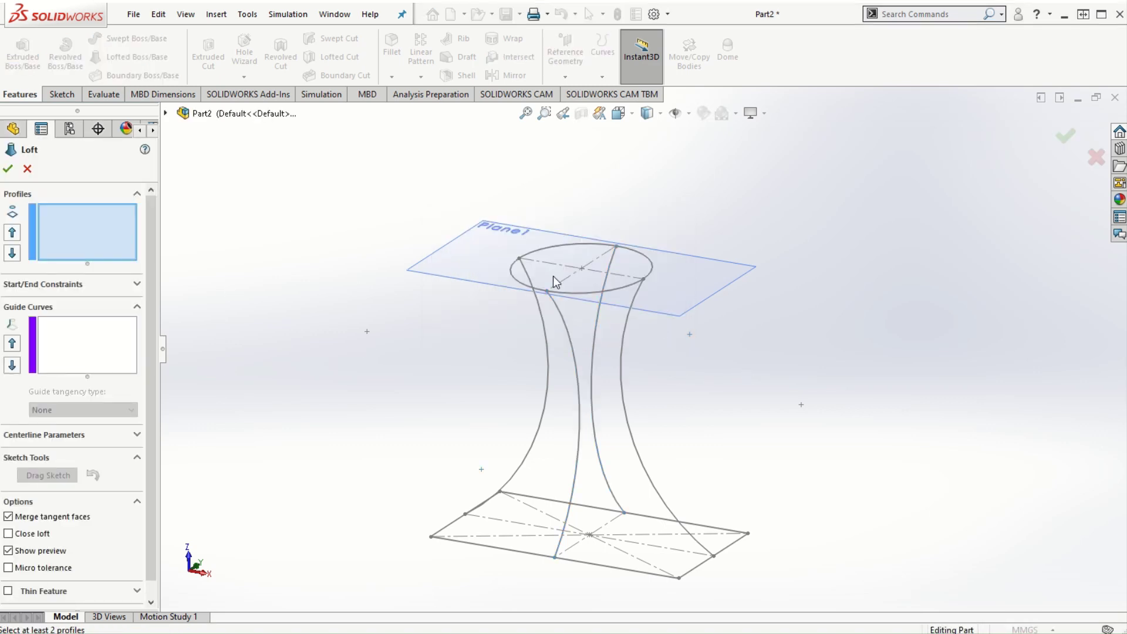
left_click(513, 277)
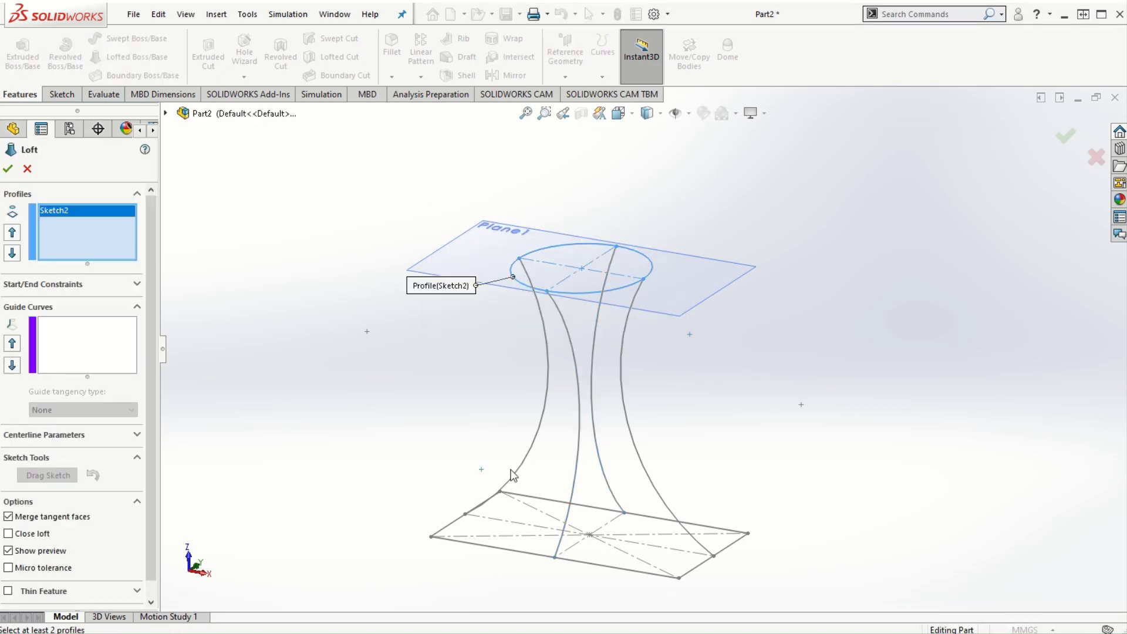
left_click(449, 527)
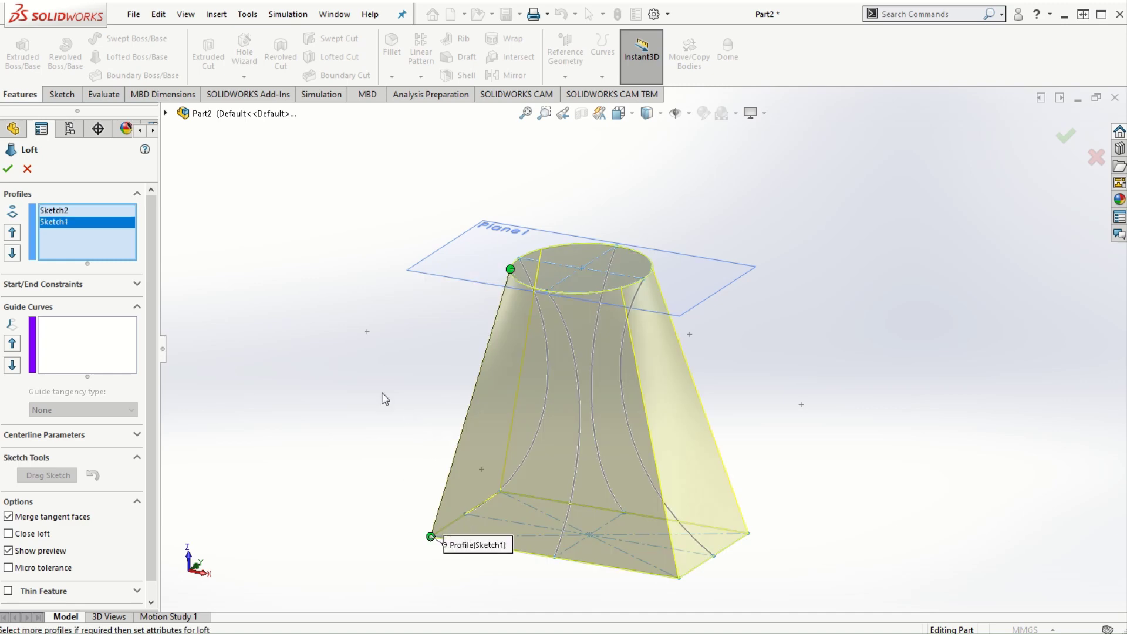
Step: Add the single arc on the +X side to the loft's guide curves as an open loop
middle_click_drag(385, 398, 659, 378)
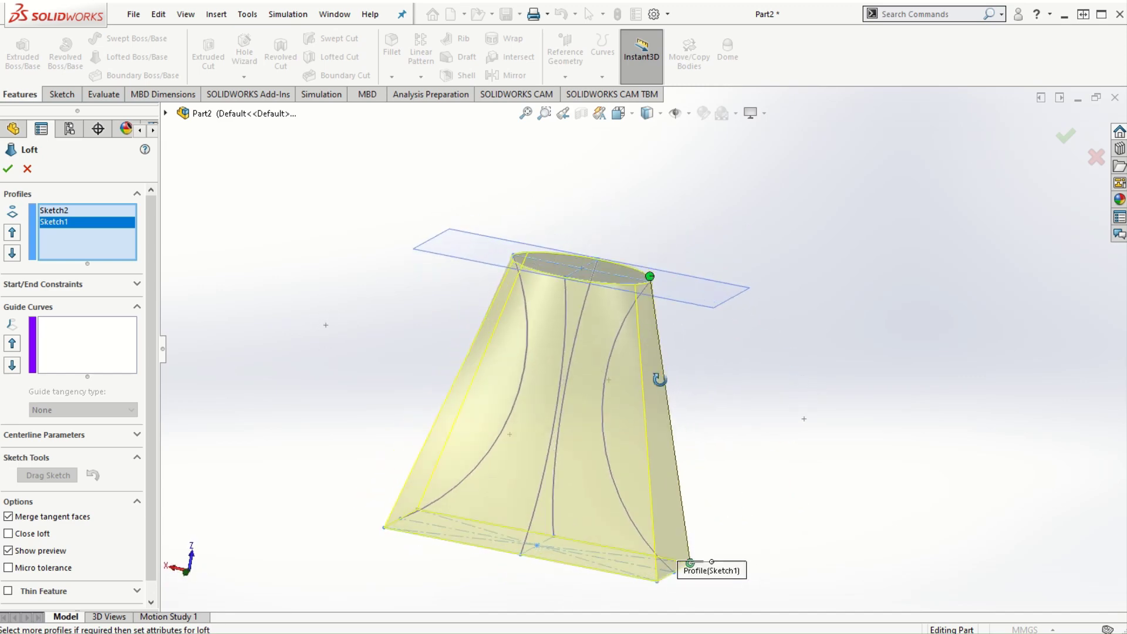
scroll(556, 504, "down", 2)
middle_click_drag(555, 503, 574, 471, "ctrl")
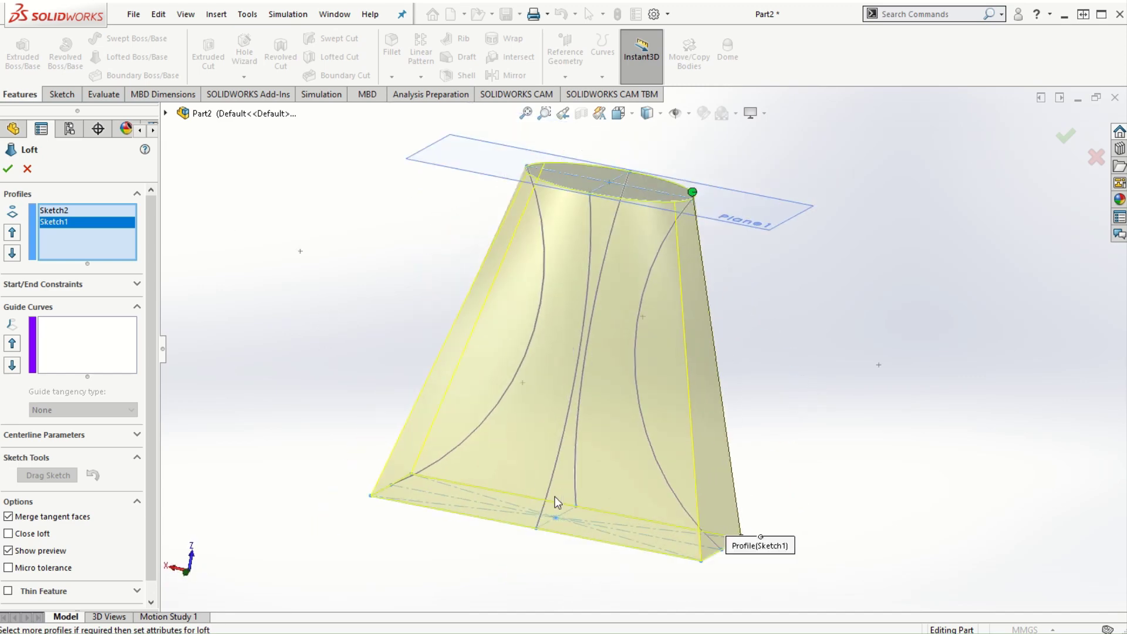
left_click(75, 348)
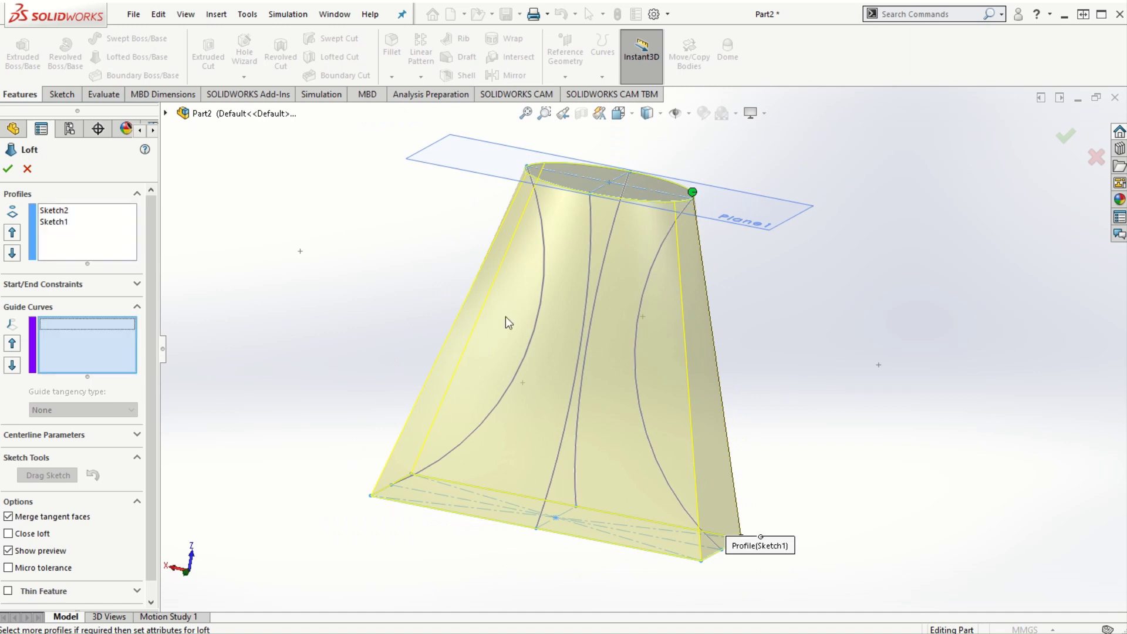
left_click(534, 330)
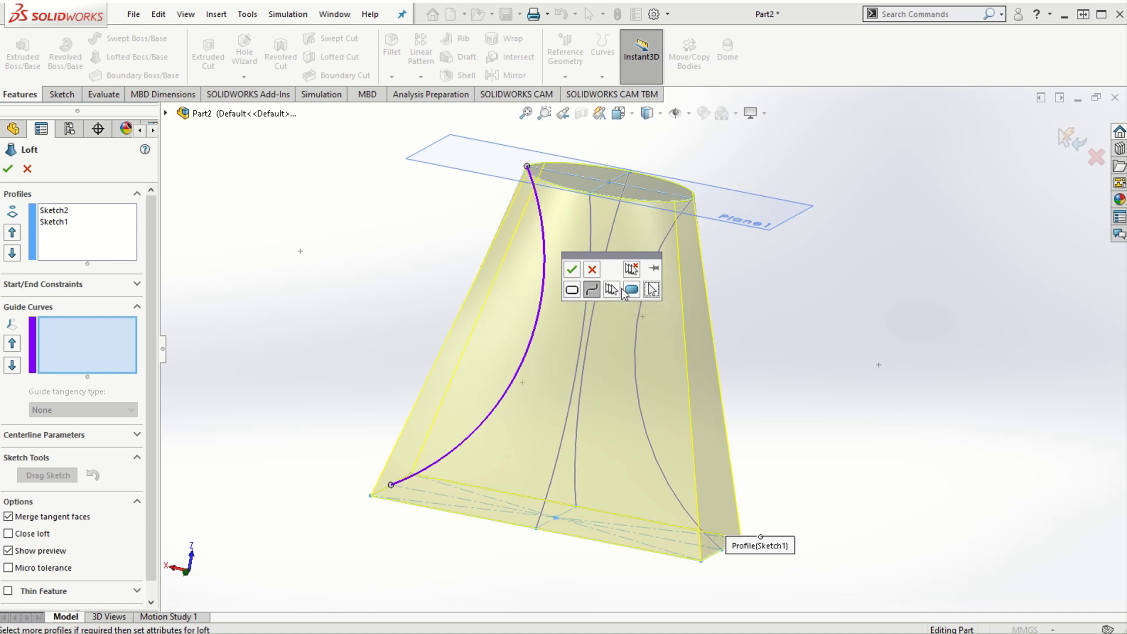
left_click(653, 290)
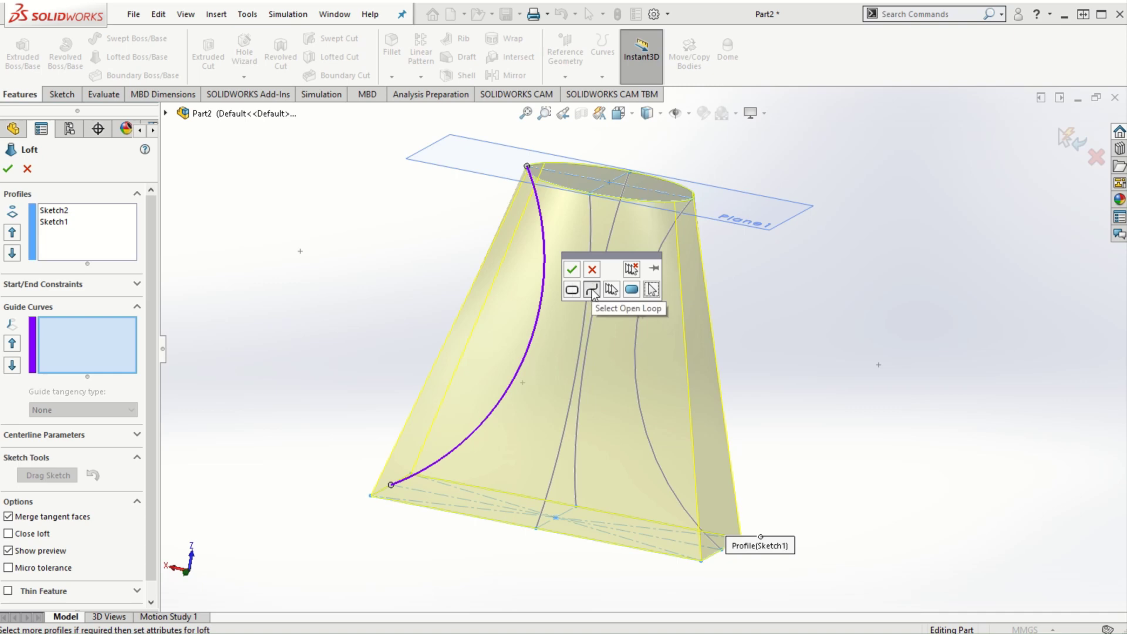
left_click(571, 270)
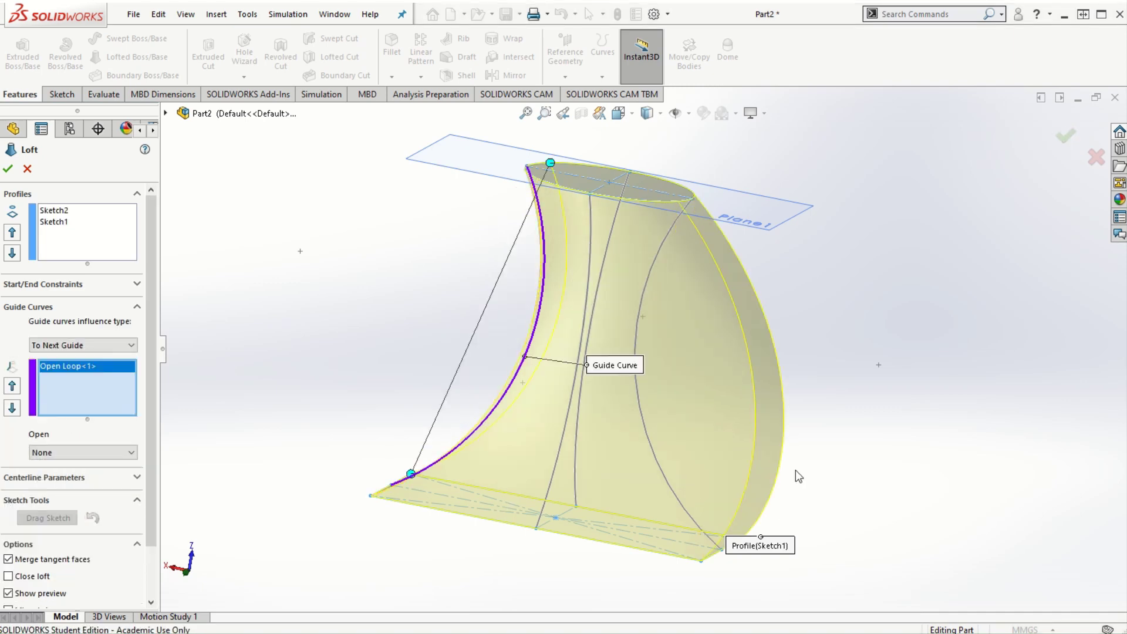
Step: Add the opposite arc on the -X side as the loft's second open-loop guide curve
mouse_move(840, 552)
middle_mouse_down()
mouse_move(858, 501)
mouse_move(845, 531)
middle_mouse_up()
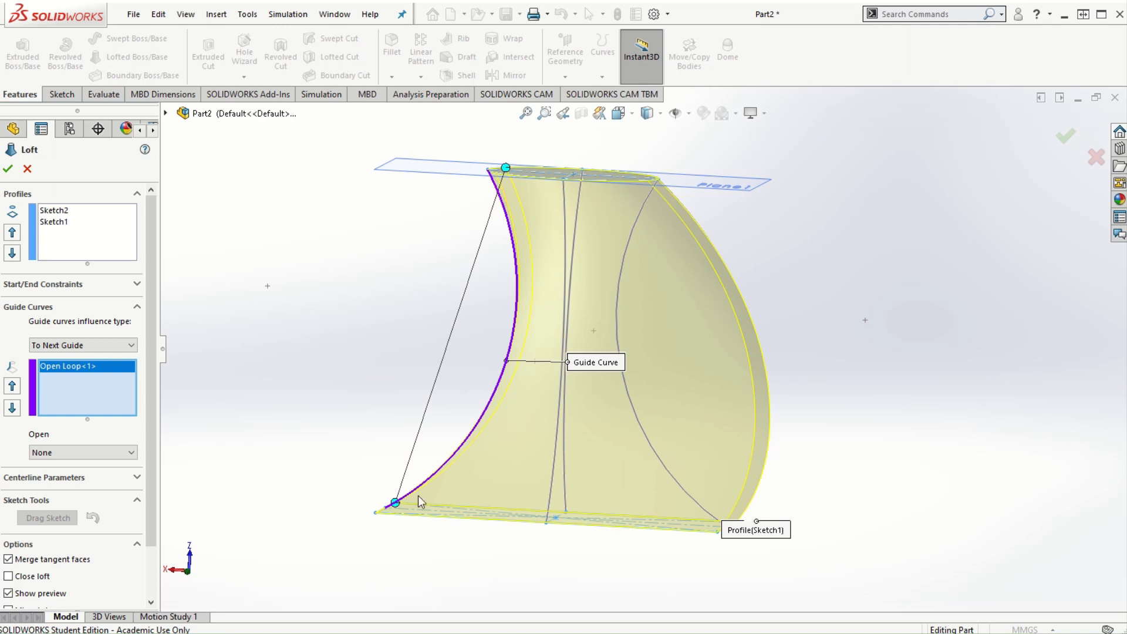
left_click(633, 411)
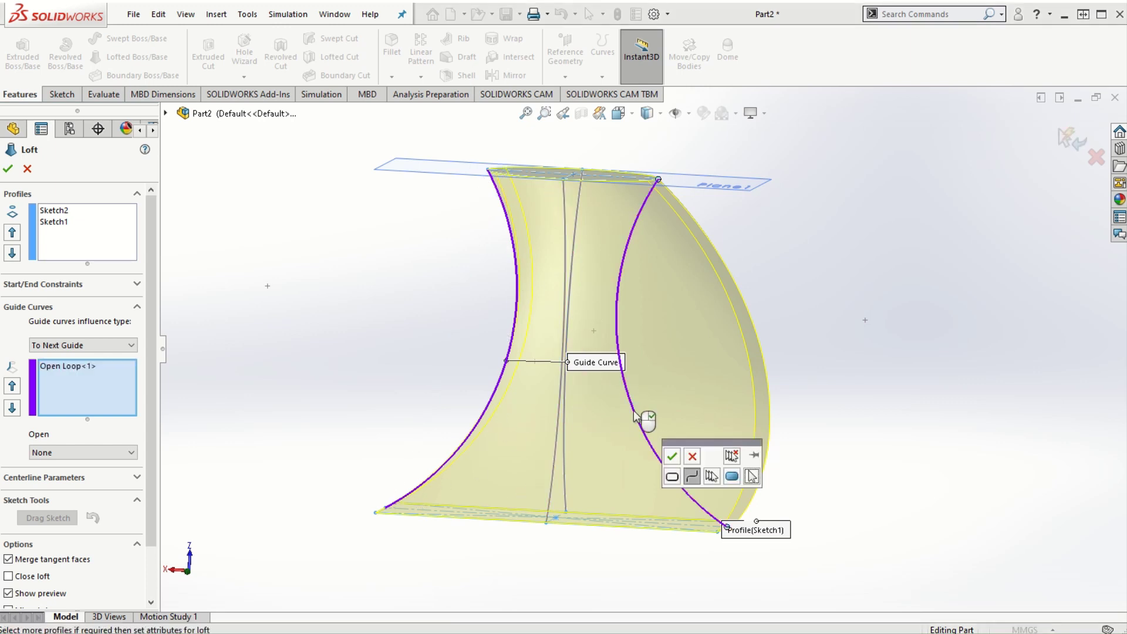
left_click(673, 457)
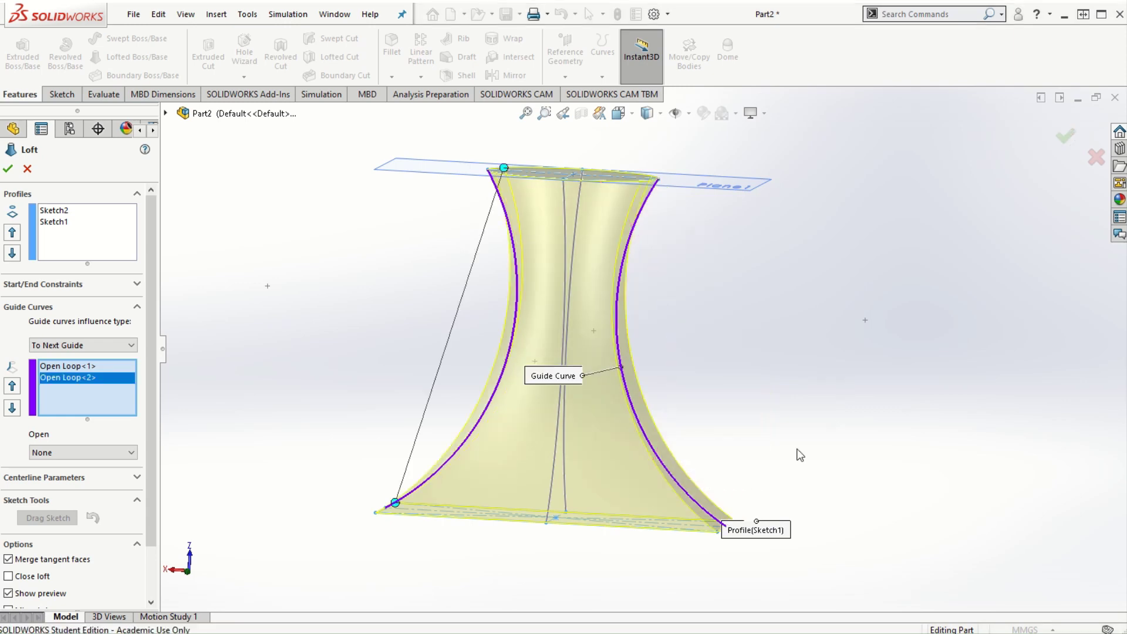
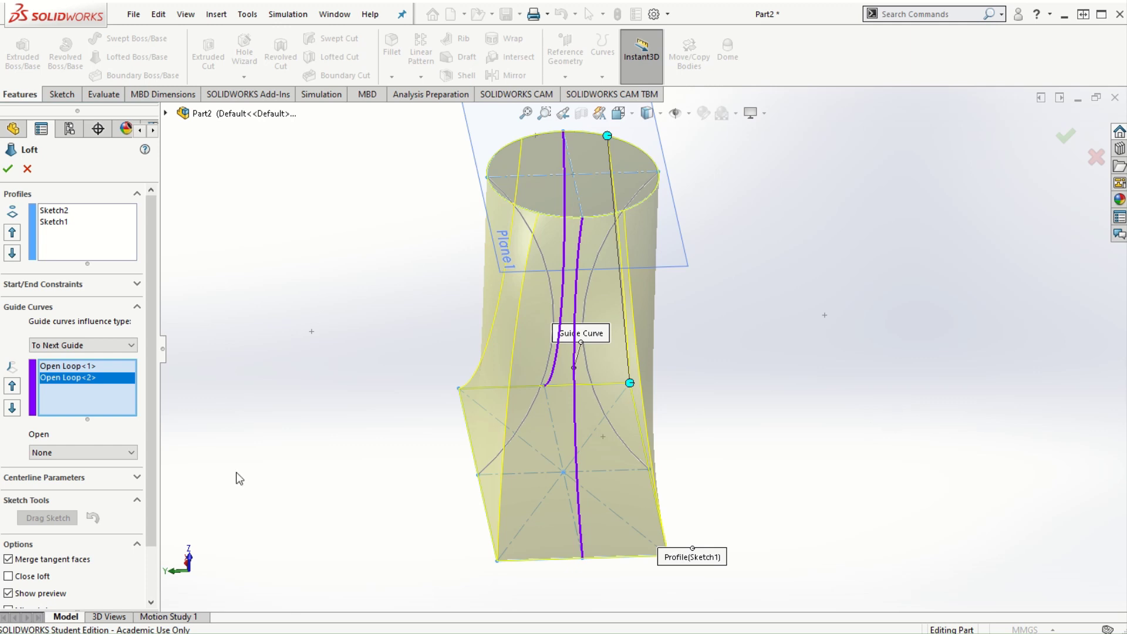
Step: Add both Right Plane arcs as the third and fourth open-loop guide curves of the loft
left_click(538, 246)
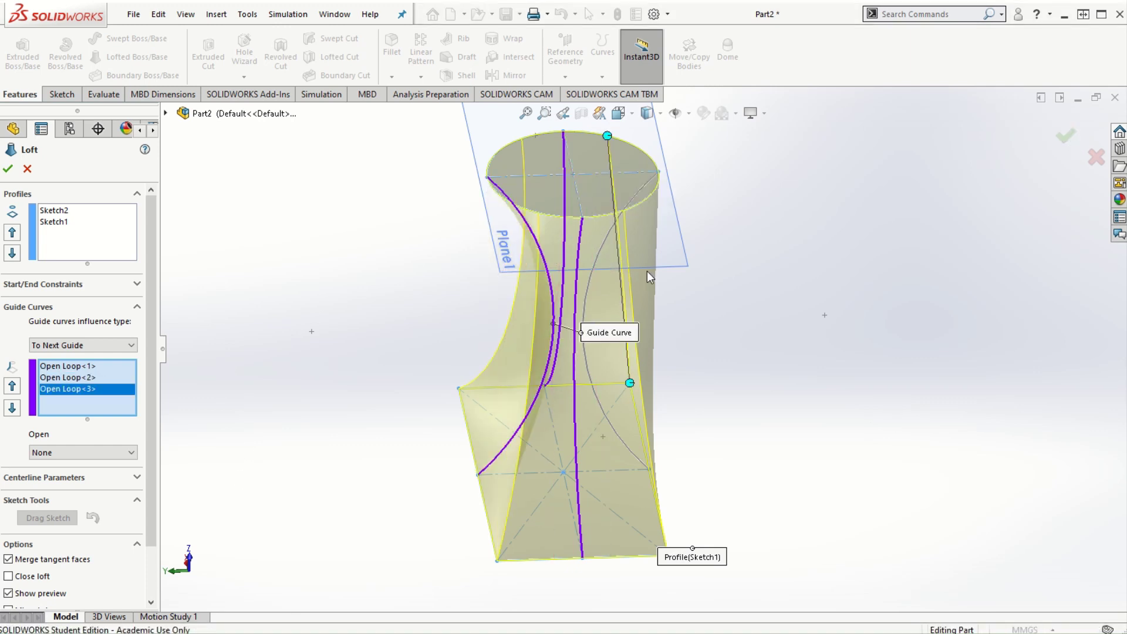
left_click(590, 276)
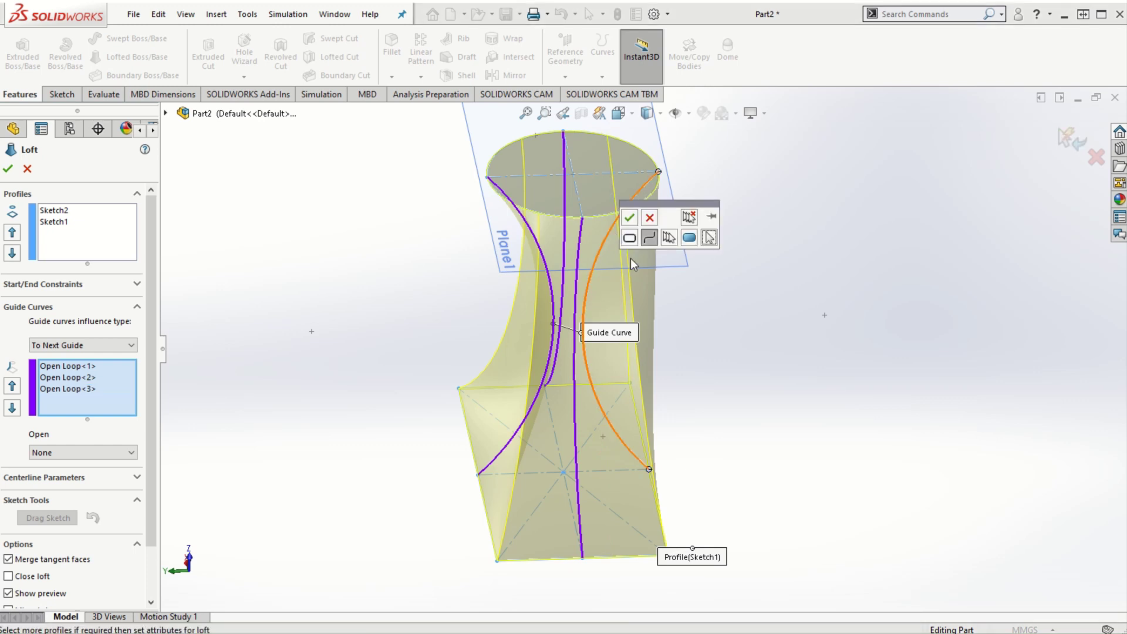
left_click(630, 218)
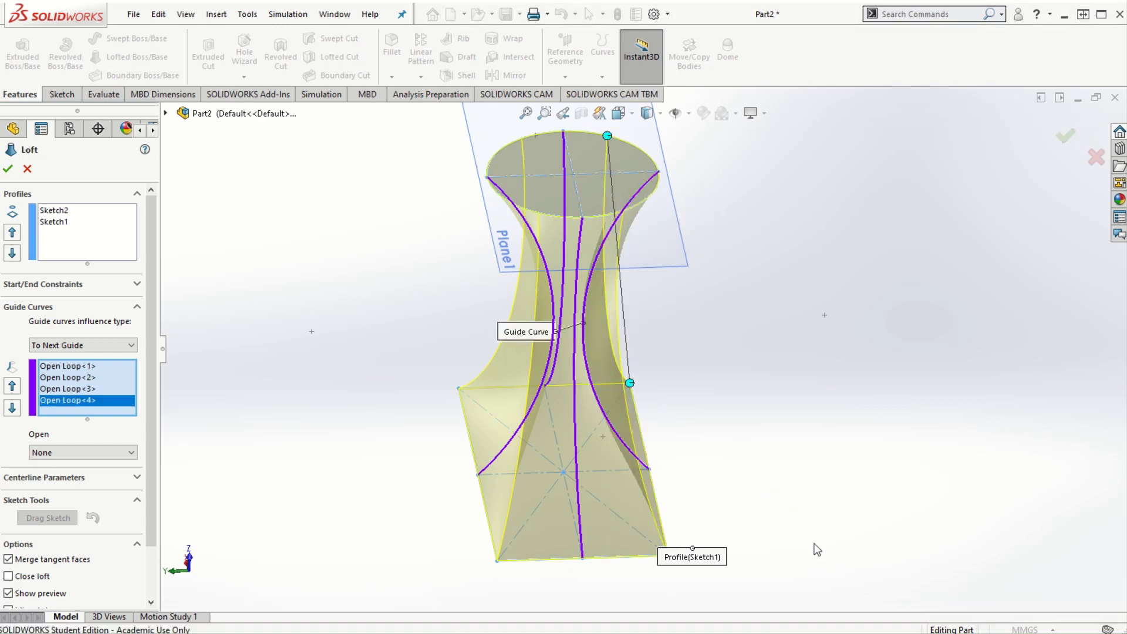
Step: Check the loft preview from the sides and in isometric view, accept the loft, and clear the selection
middle_click_drag(815, 548, 801, 448)
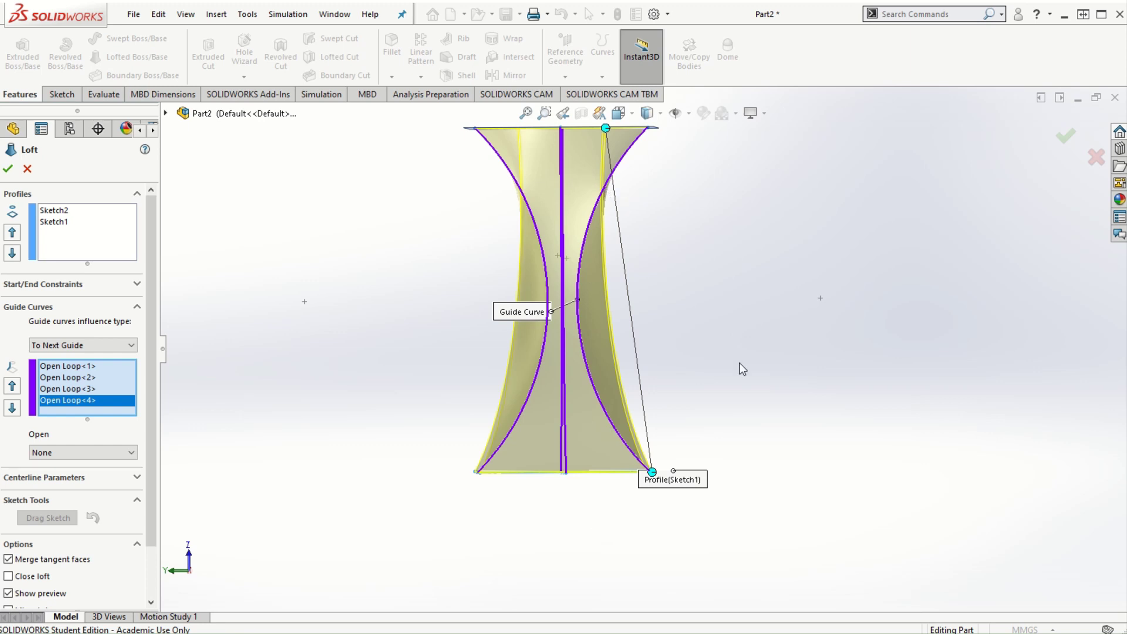
middle_click_drag(739, 361, 846, 374)
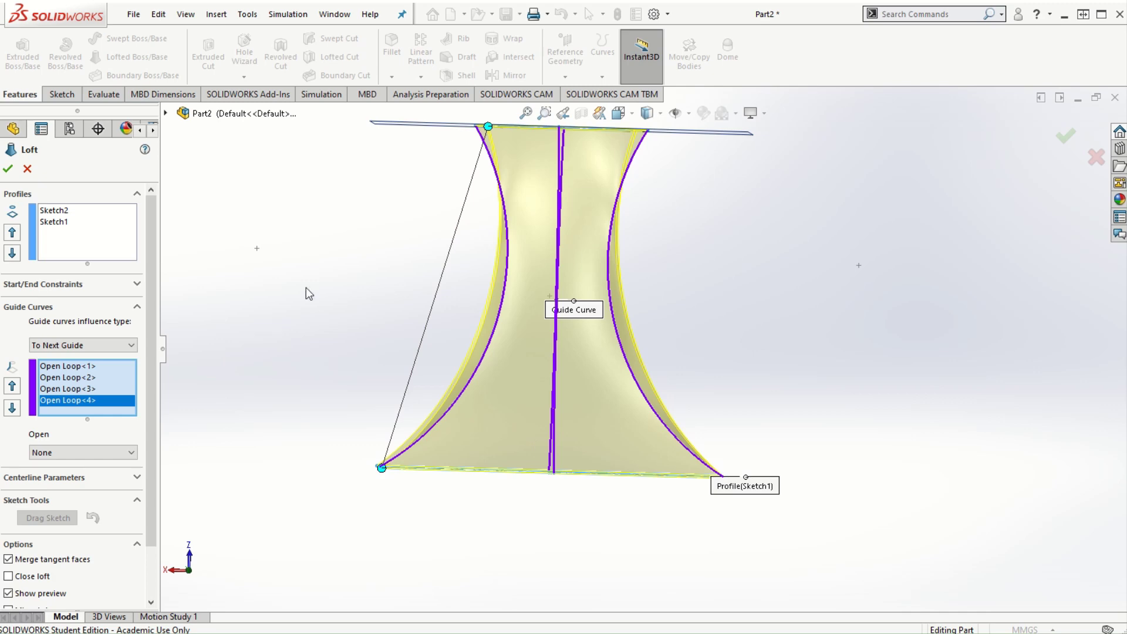
key("ctrl+7")
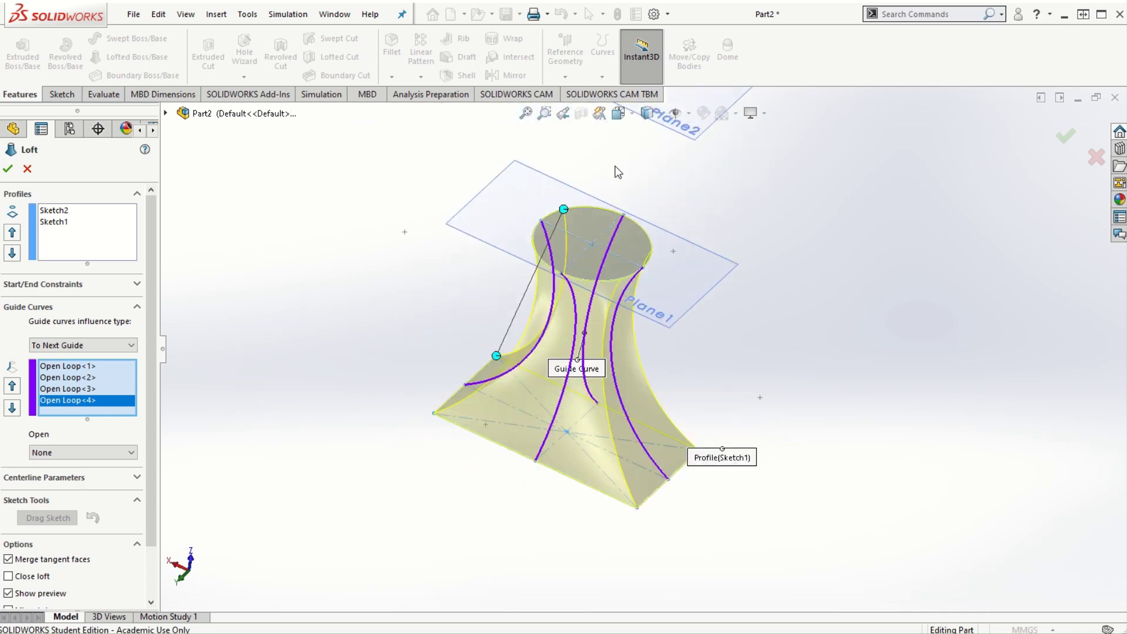
left_click(8, 168)
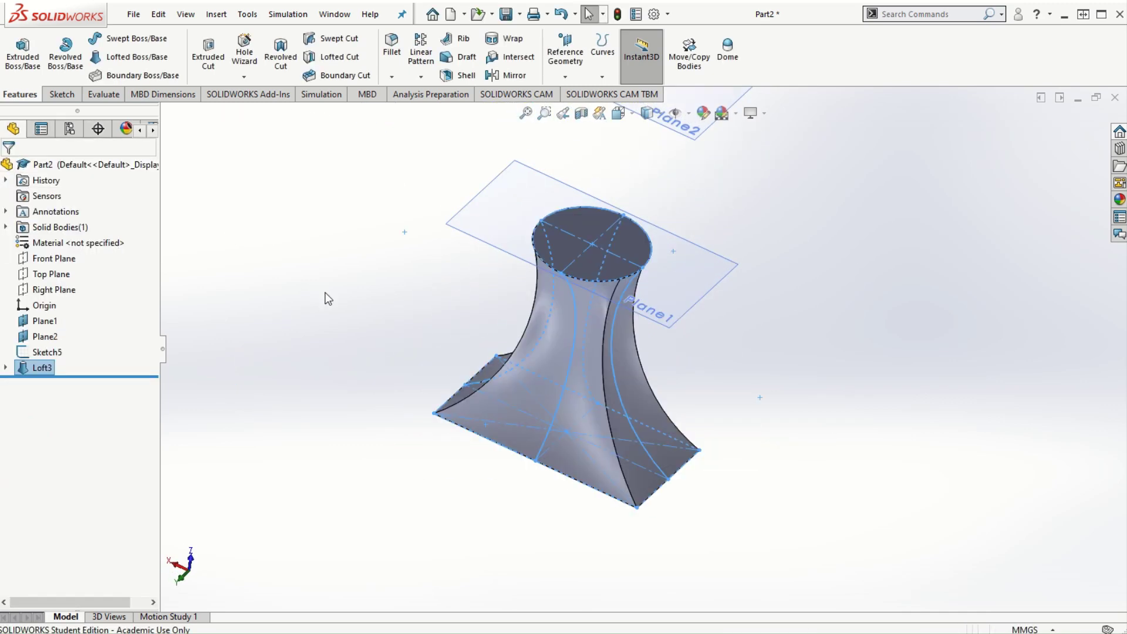
left_click(791, 364)
mouse_move(749, 438)
middle_mouse_down()
mouse_move(791, 354)
mouse_move(844, 368)
mouse_move(786, 379)
mouse_move(707, 368)
mouse_move(680, 451)
middle_mouse_up()
scroll(764, 291, "down", 3)
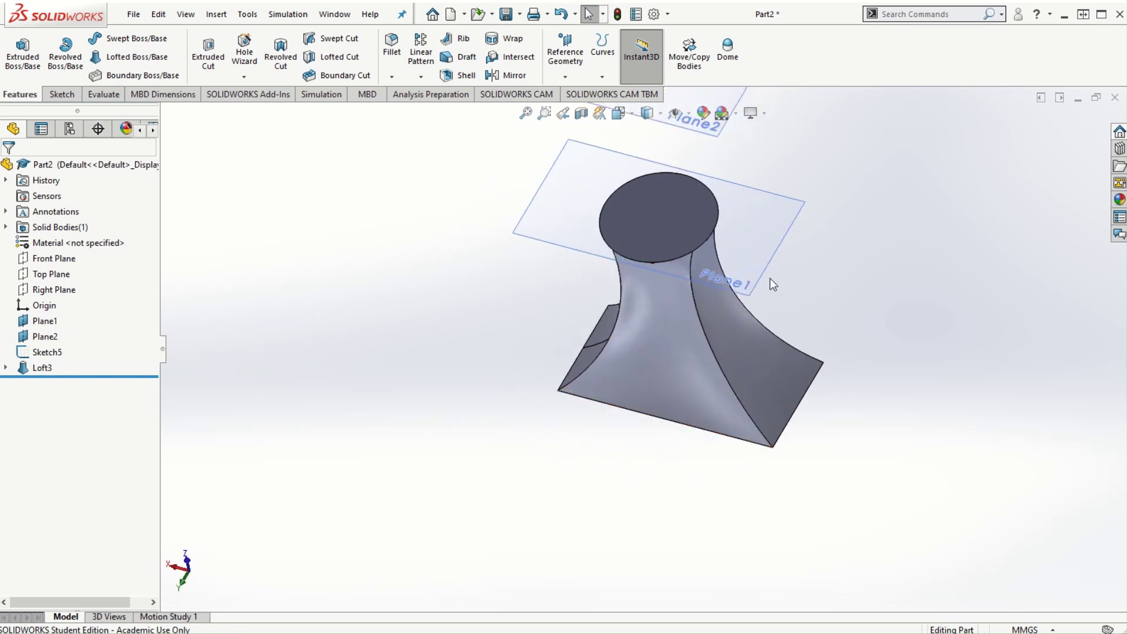
middle_click_drag(787, 342, 741, 356)
scroll(732, 202, "down", 1)
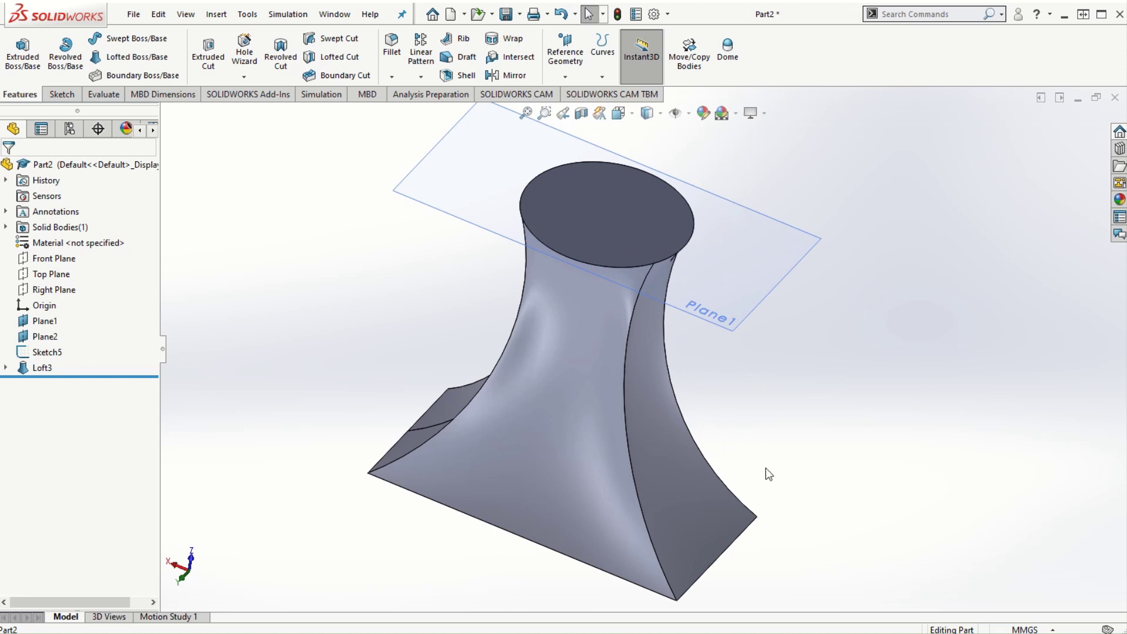